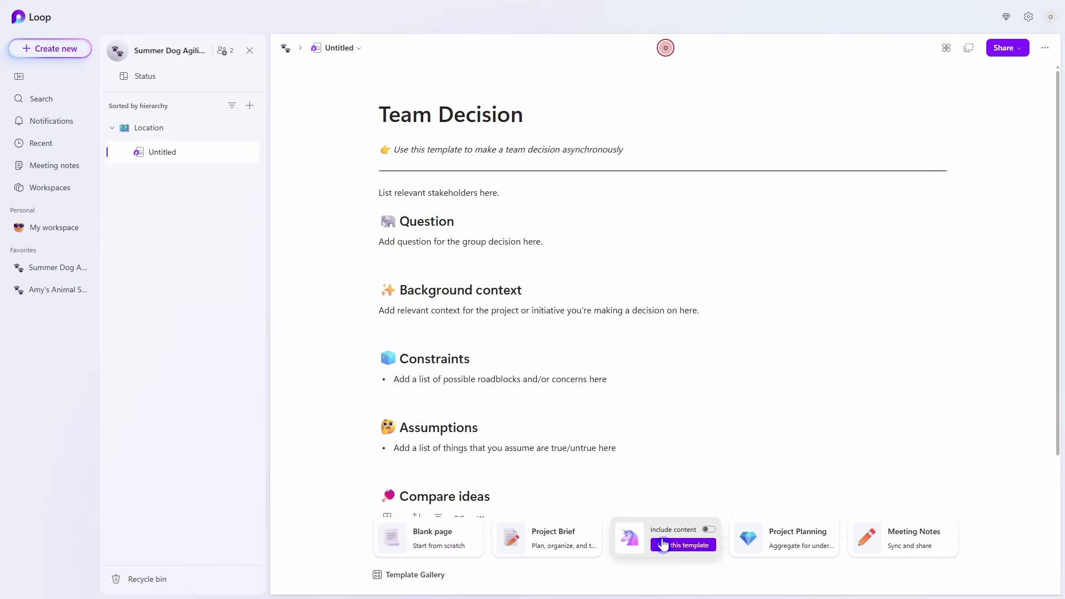
pyautogui.click(775, 548)
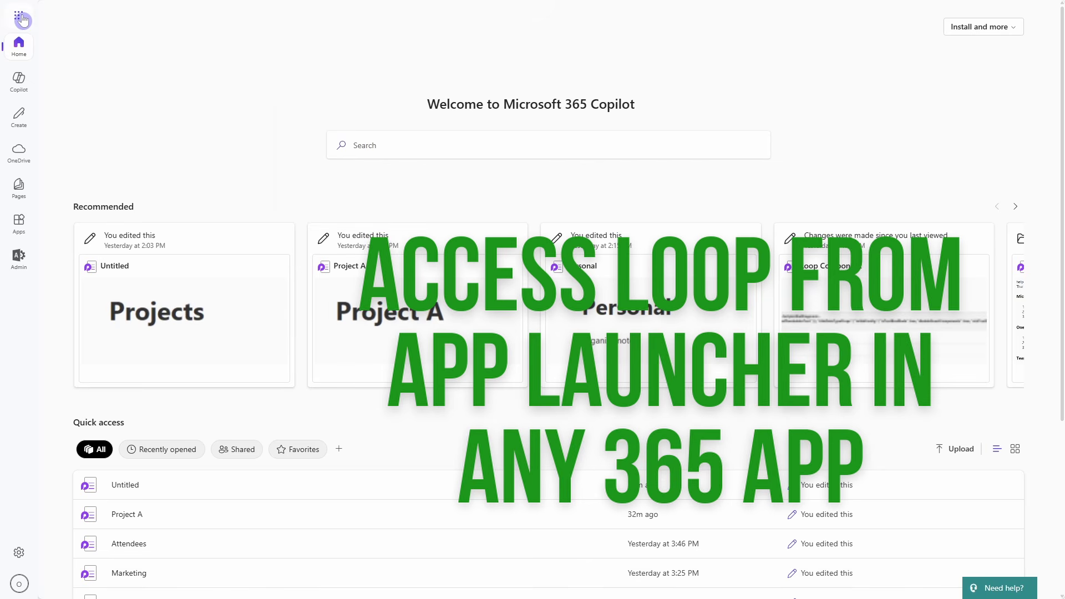
# Find Loop in the Microsoft 365 app launcher by searching for "loop" and open it.
pyautogui.click(19, 15)
pyautogui.write('loop')
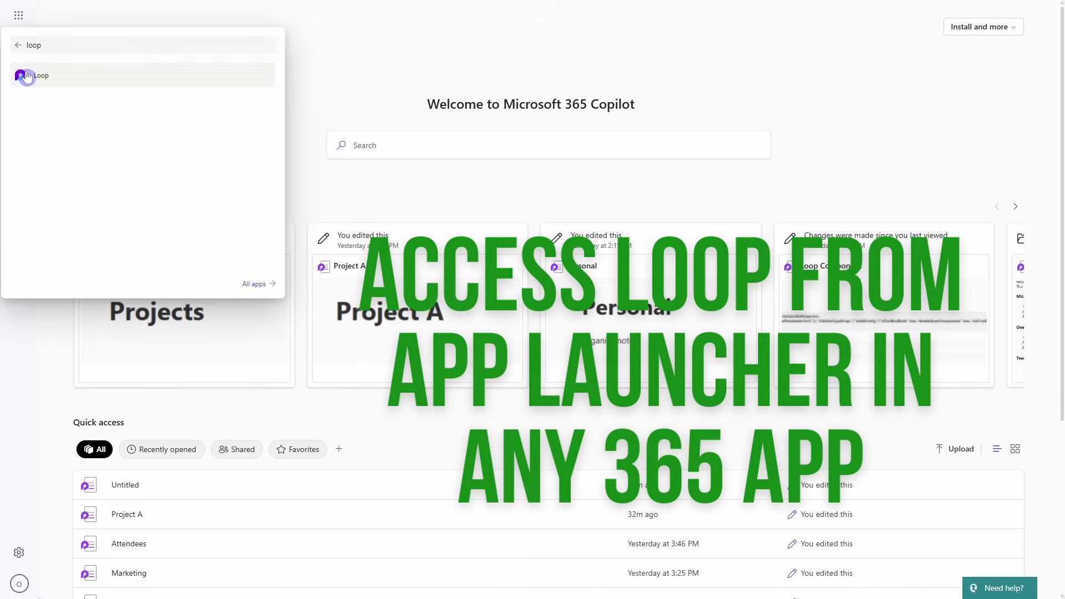
pyautogui.click(27, 76)
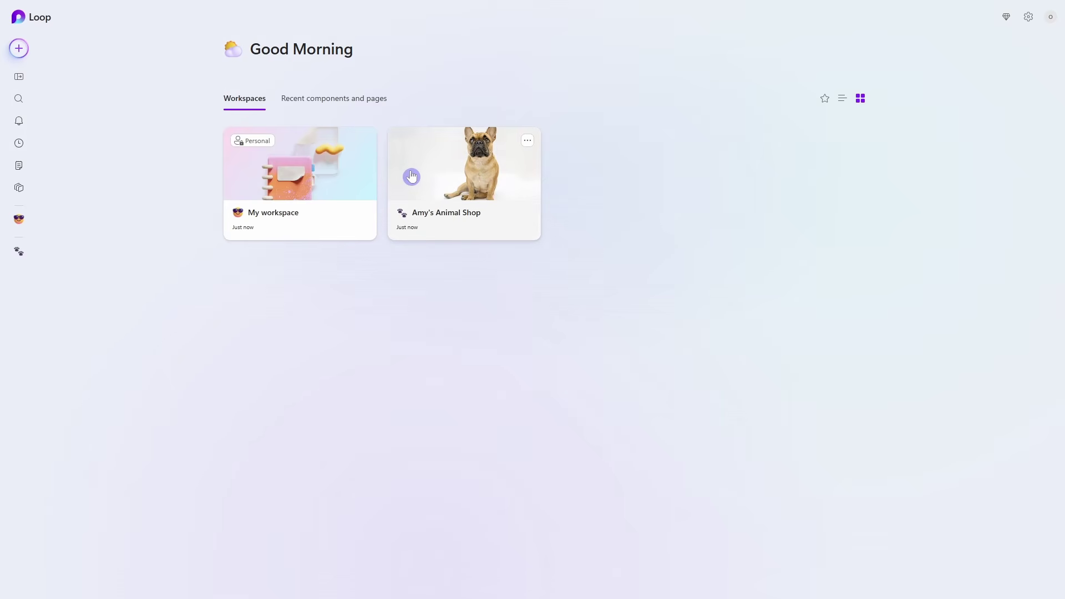
# View the Item 1 page in the Amy's Animal Shop workspace, collapse the Projects hierarchy and hide the workspace's page list.
pyautogui.click(411, 176)
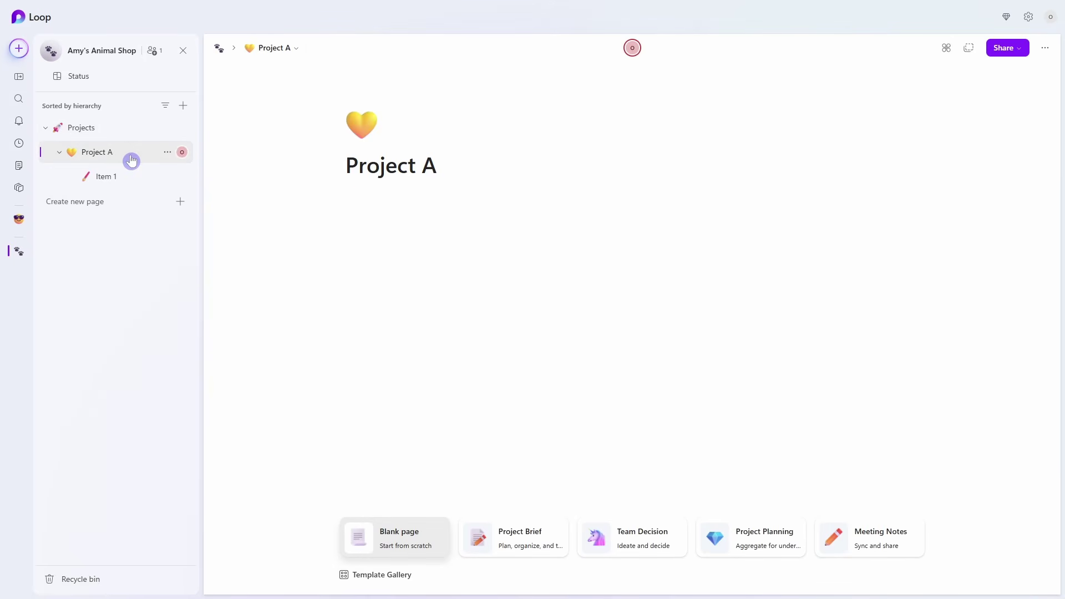
pyautogui.click(138, 178)
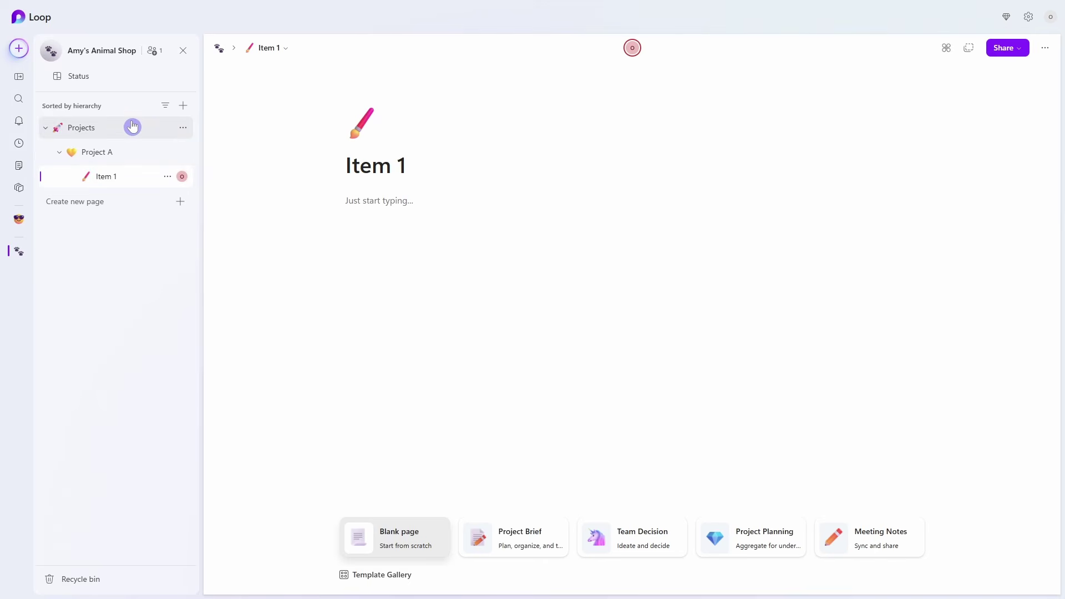
pyautogui.click(45, 129)
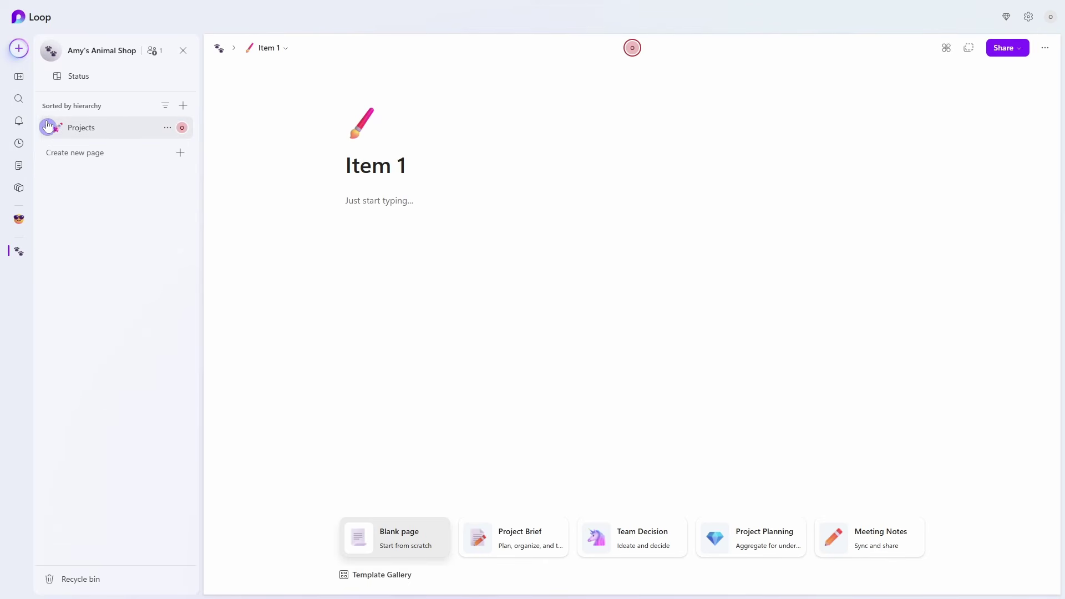
pyautogui.click(184, 52)
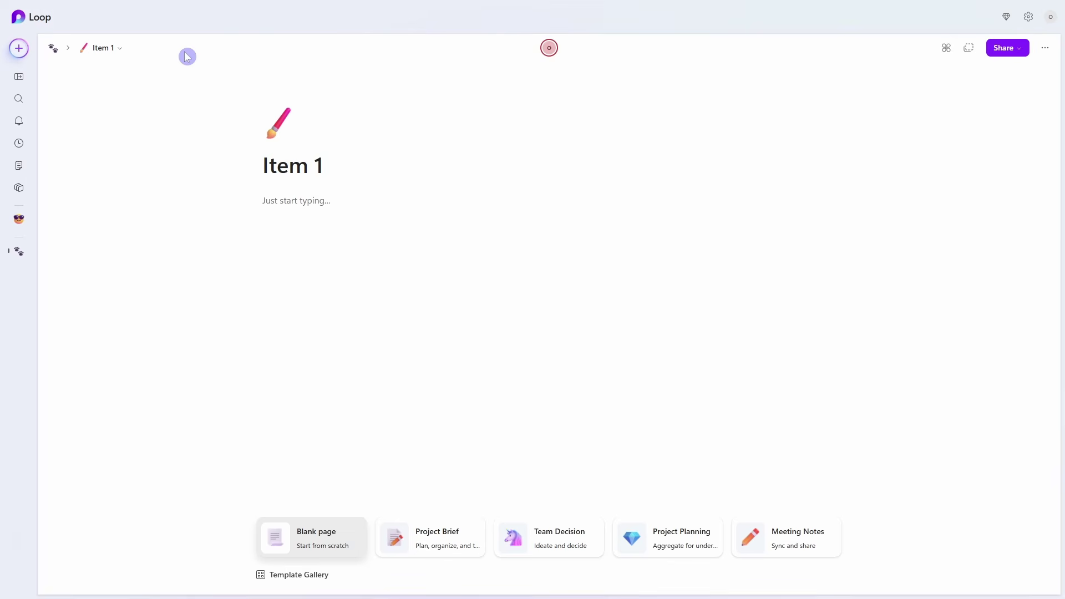
# Expand the navigation sidebar and look through Notifications, Recent, Meeting notes and the list of workspaces.
pyautogui.click(23, 78)
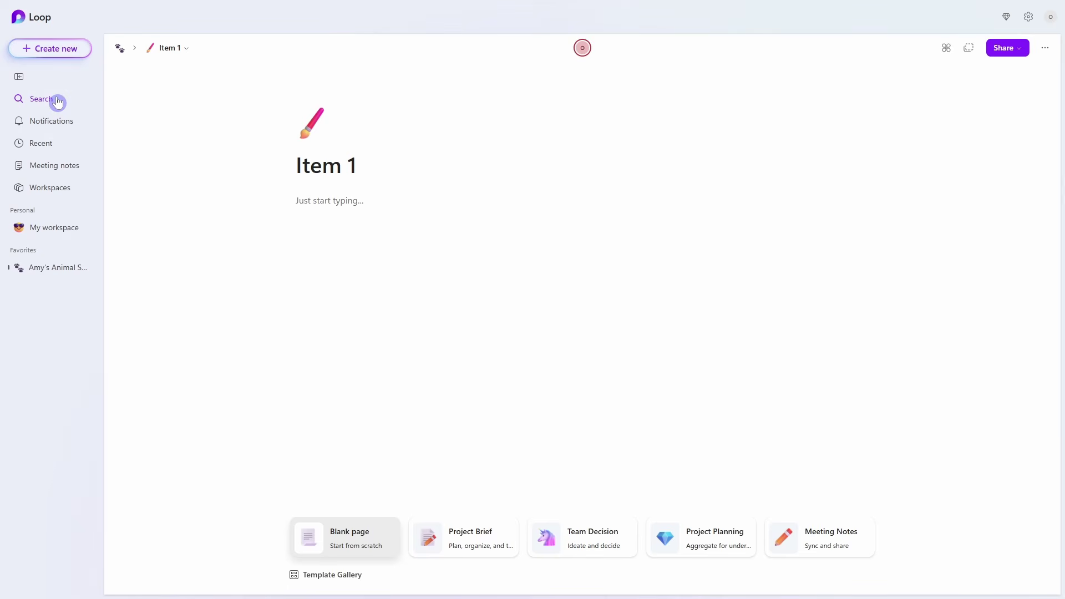
pyautogui.click(79, 122)
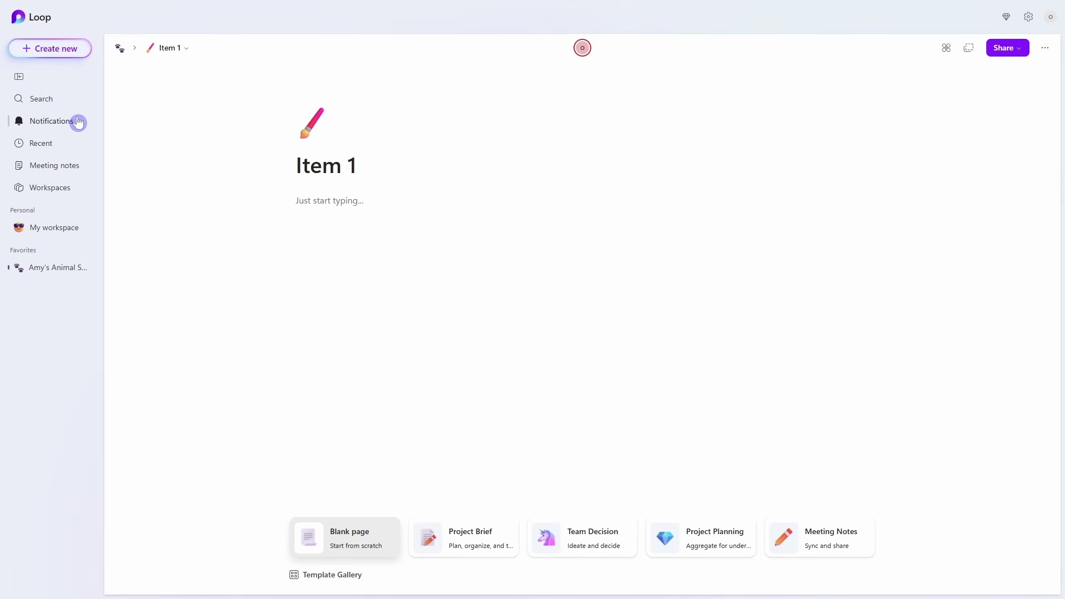
pyautogui.click(62, 144)
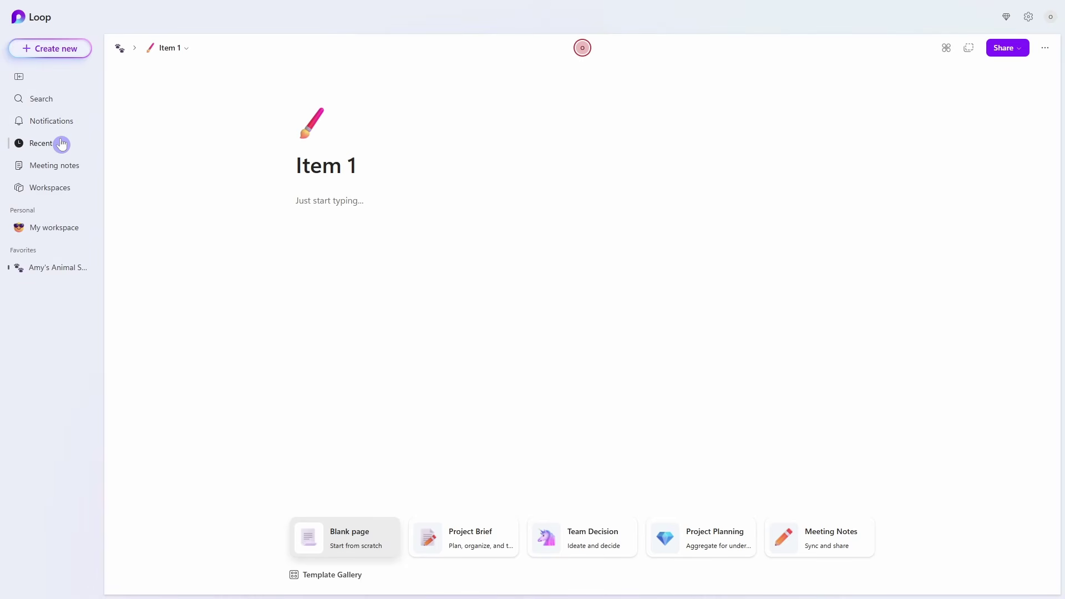
pyautogui.click(64, 165)
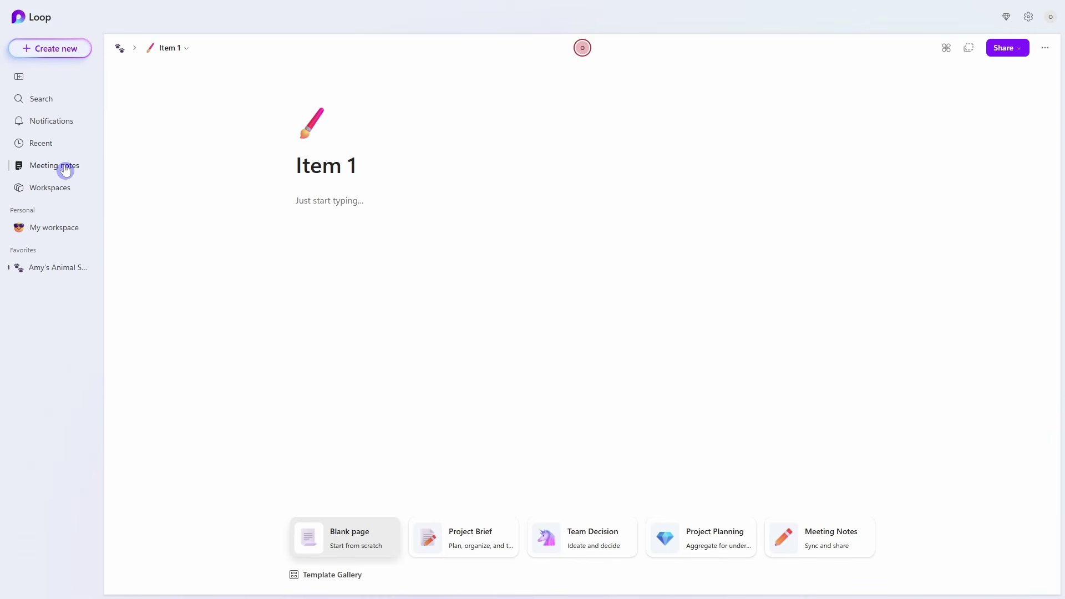
pyautogui.click(56, 192)
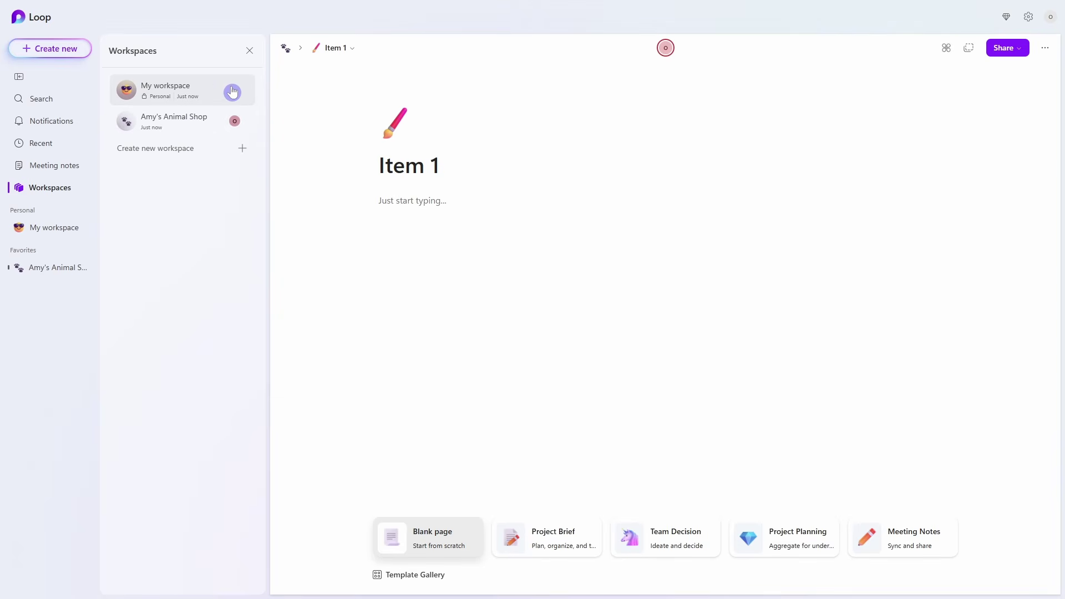
# View the "help me brainstorm youtube" page in My workspace and return to the Loop home page.
pyautogui.click(232, 91)
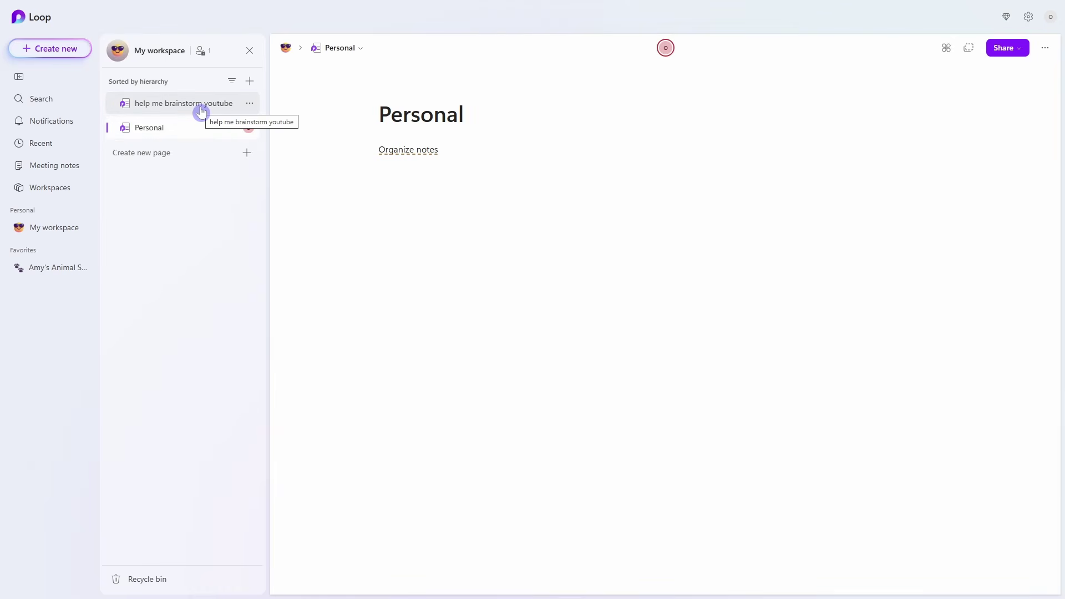
pyautogui.click(200, 111)
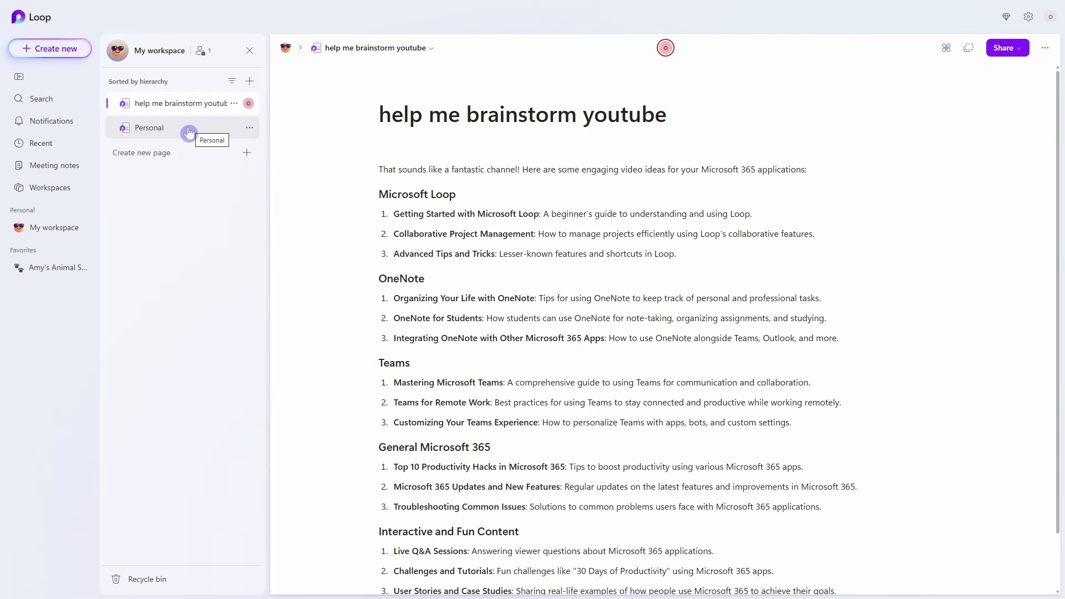
pyautogui.click(39, 29)
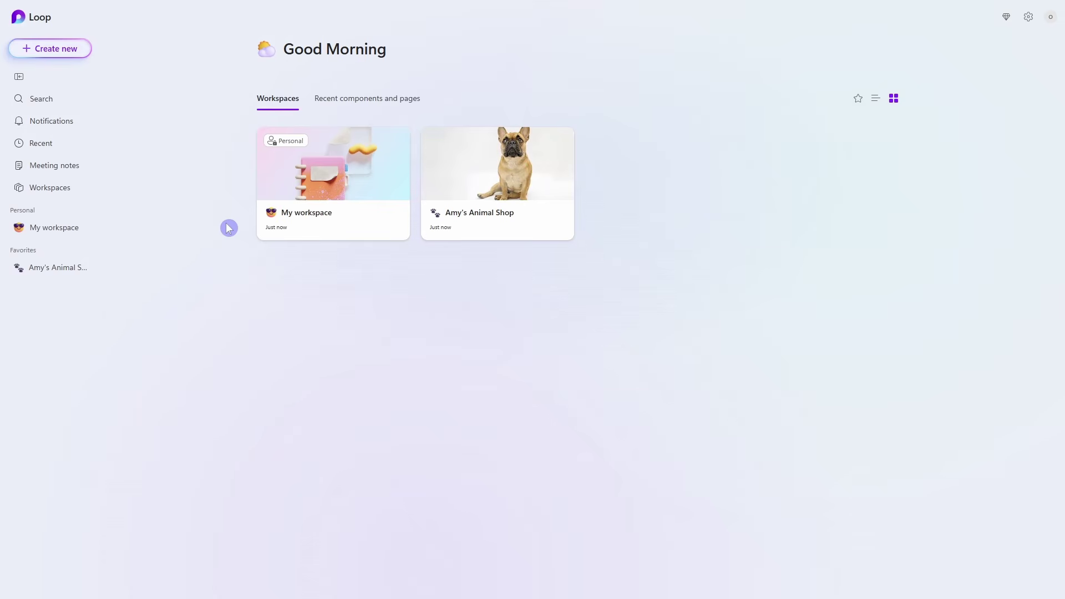
# Start a new workspace and set its cover to the stock image of a woman with a dog by the sea, searching for "dog".
pyautogui.click(77, 50)
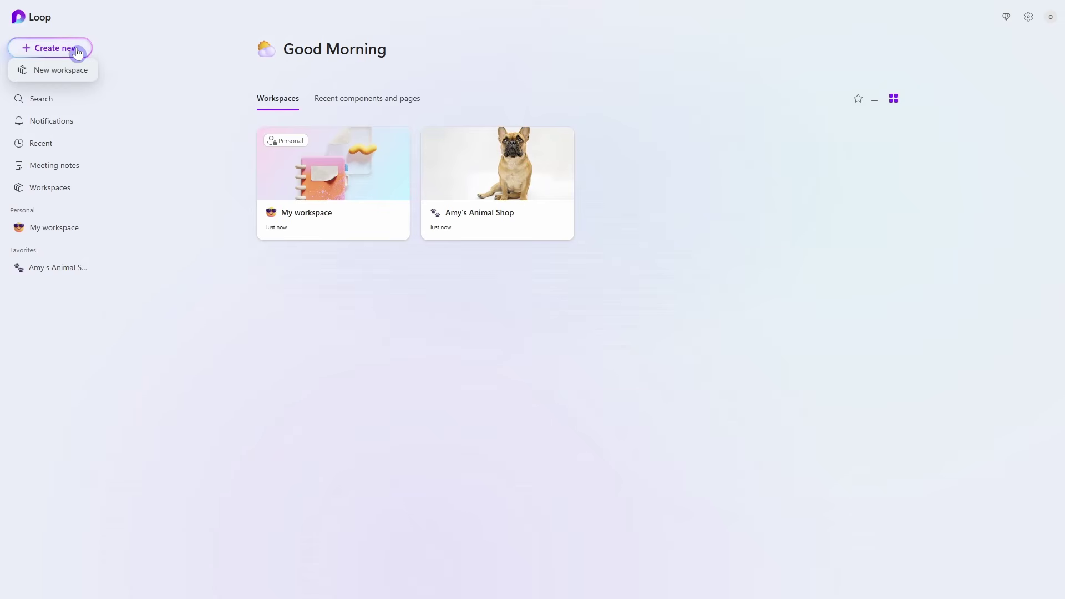
pyautogui.click(71, 75)
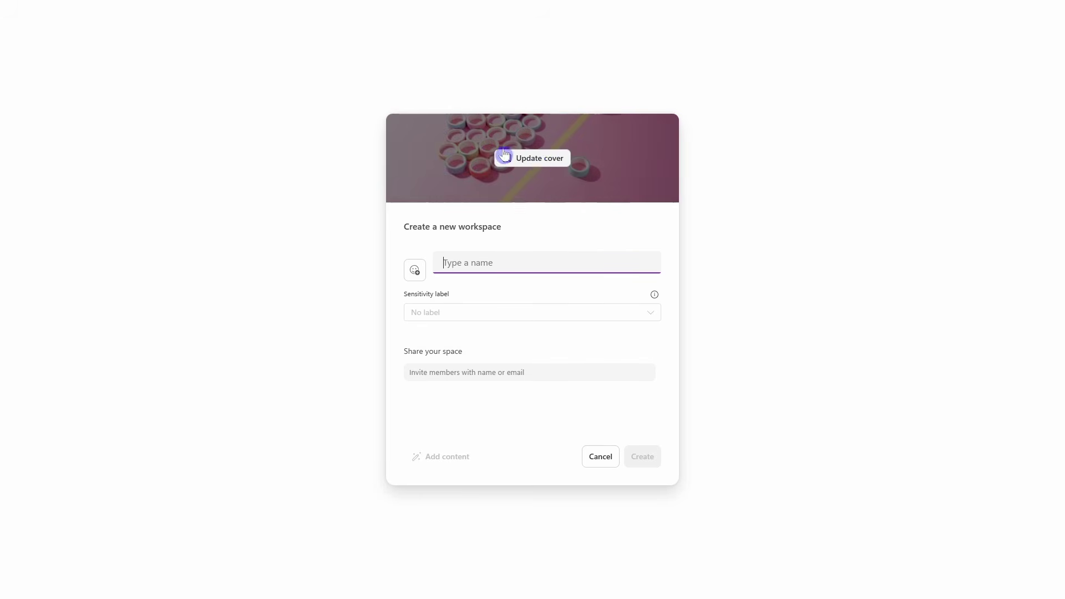
pyautogui.click(539, 162)
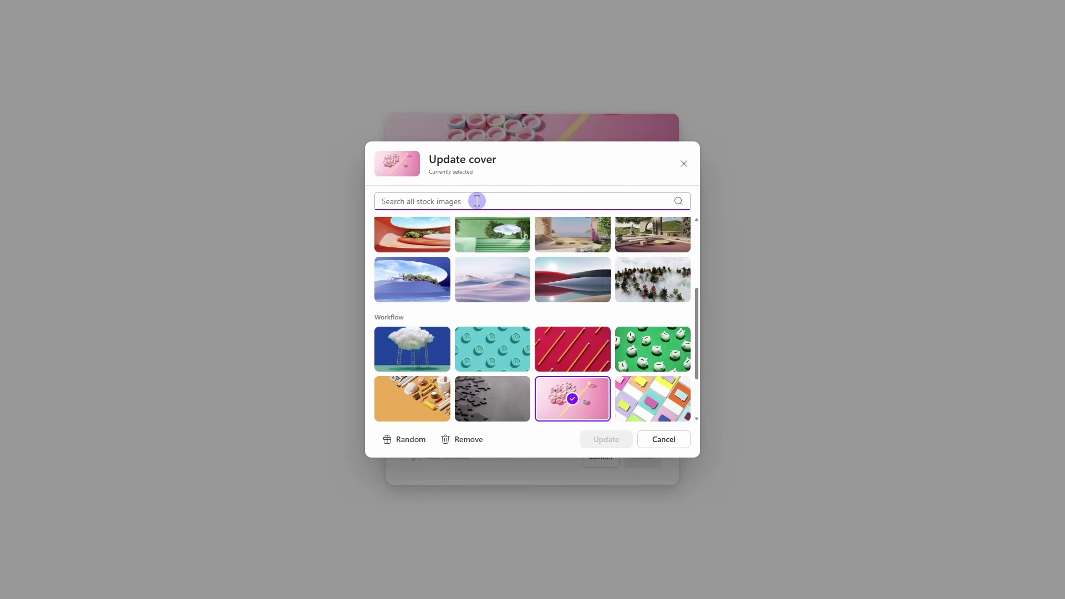
pyautogui.write('dog')
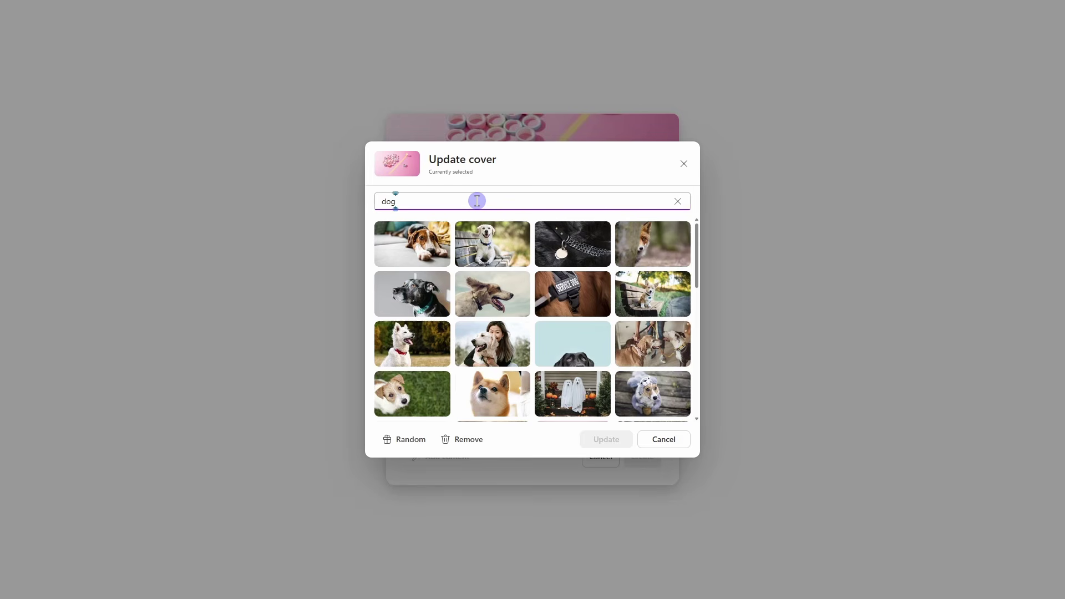
pyautogui.scroll(-3, 591, 292)
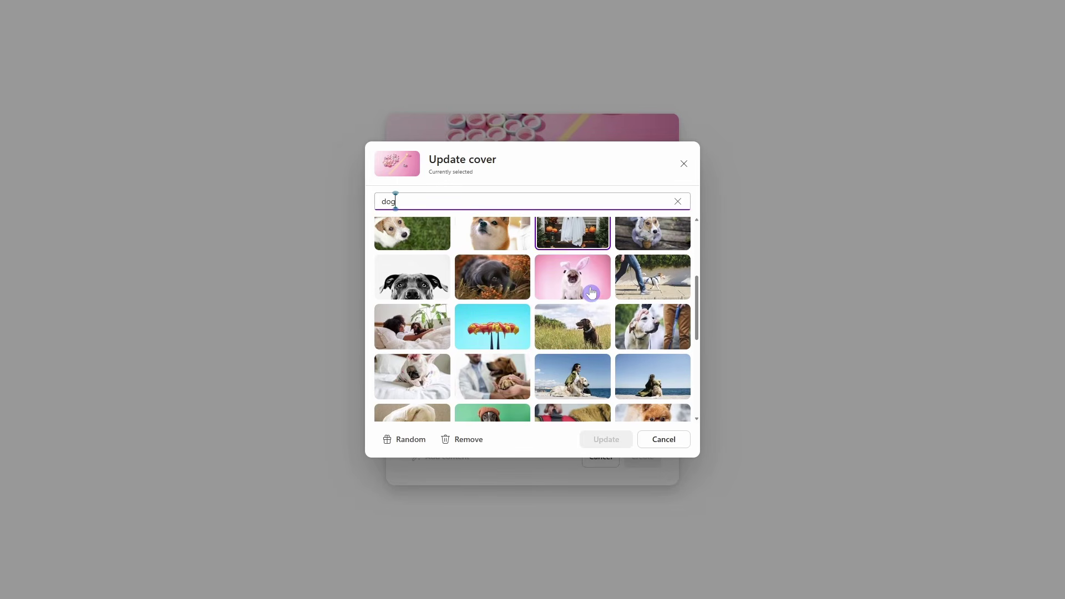
pyautogui.click(588, 379)
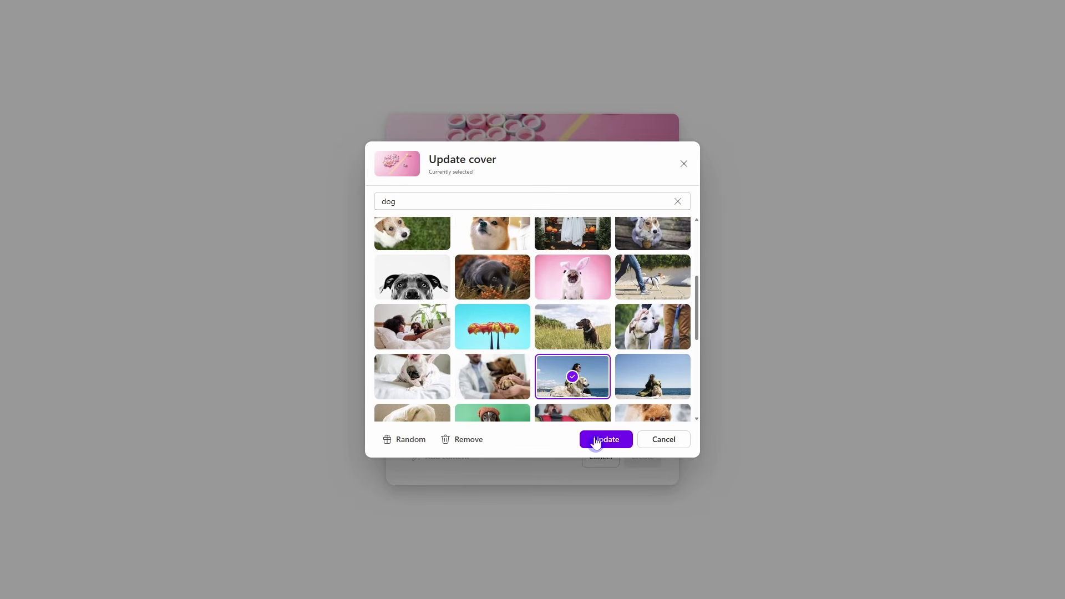
pyautogui.click(605, 439)
# Name the new workspace "Summer Dog Agility Series" and give it the paw prints icon.
pyautogui.click(514, 268)
pyautogui.write('Summer Dog Agility Series')
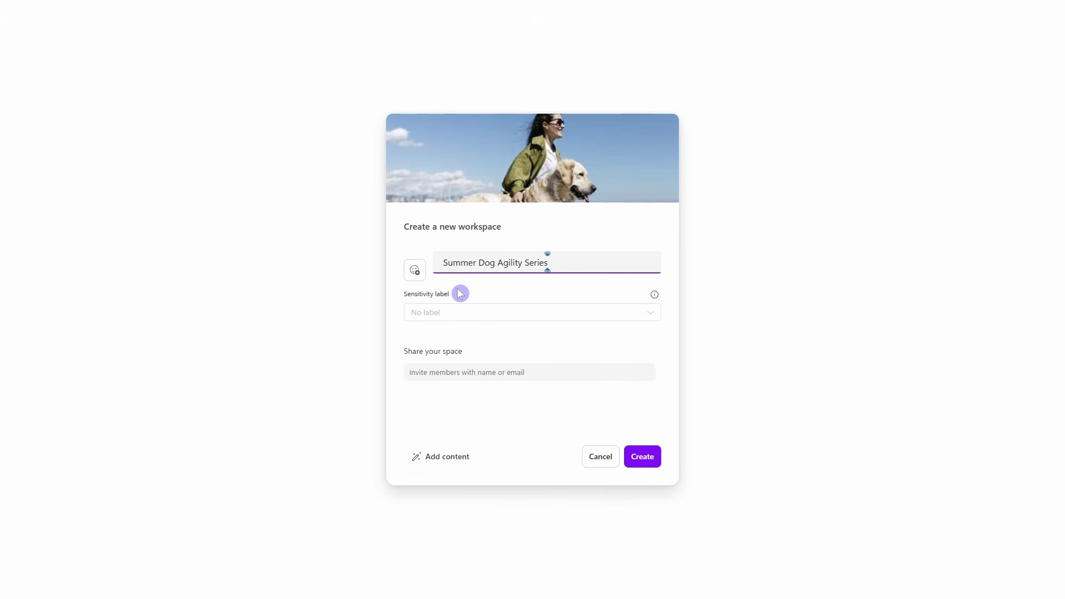
pyautogui.click(414, 272)
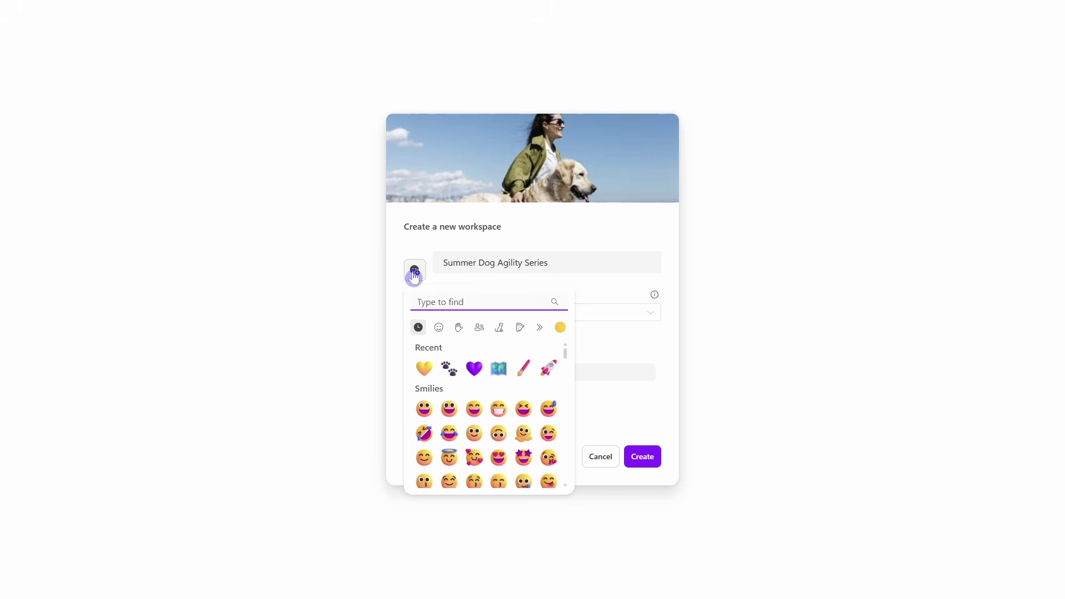
pyautogui.click(449, 369)
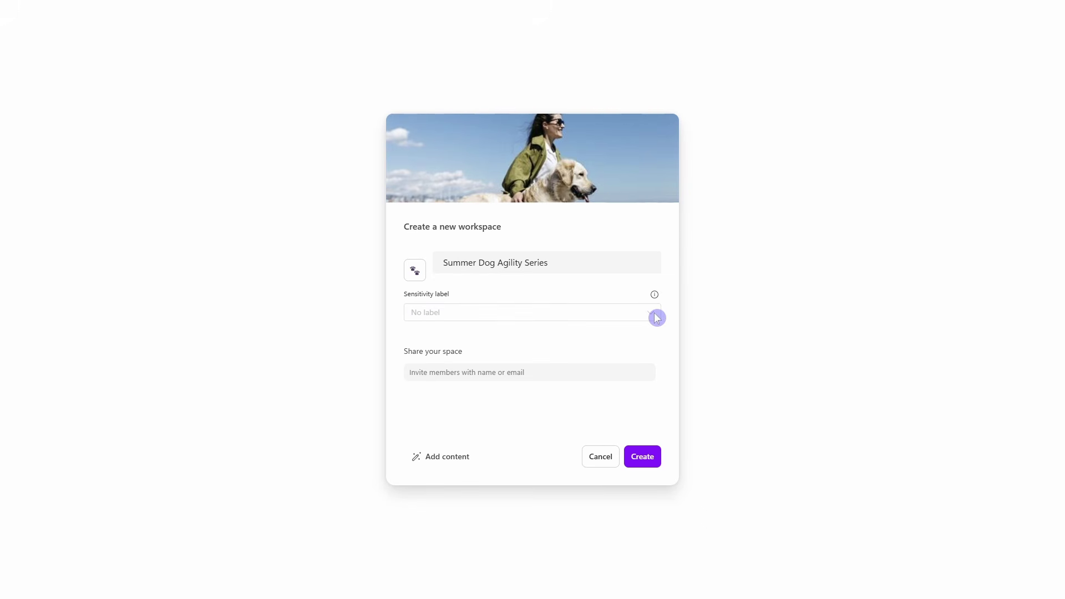
# Invite the colleague as a member by name and create the workspace.
pyautogui.click(542, 373)
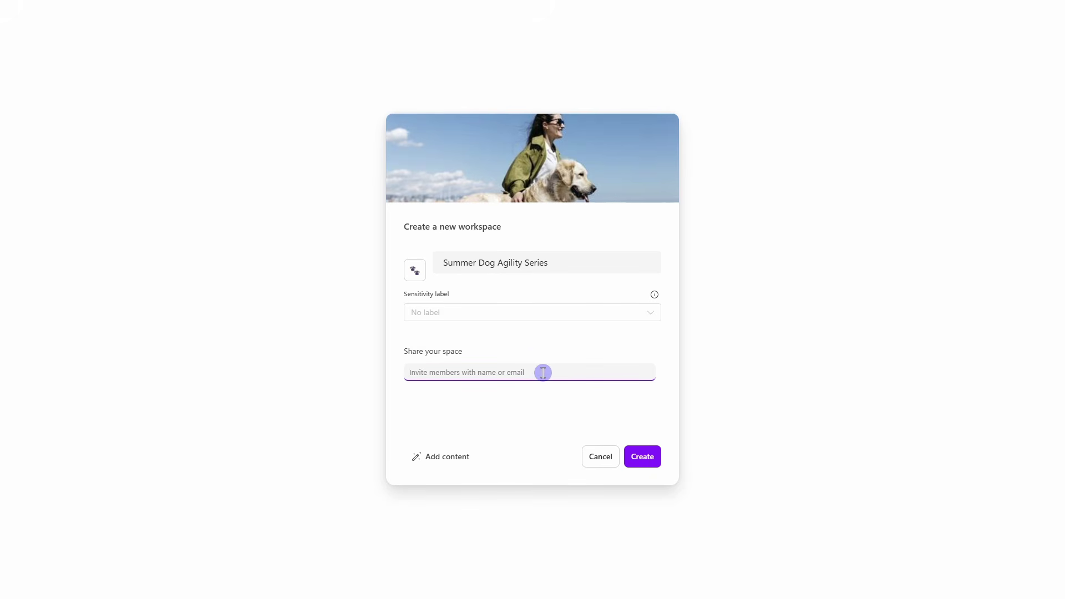
pyautogui.write('Mike')
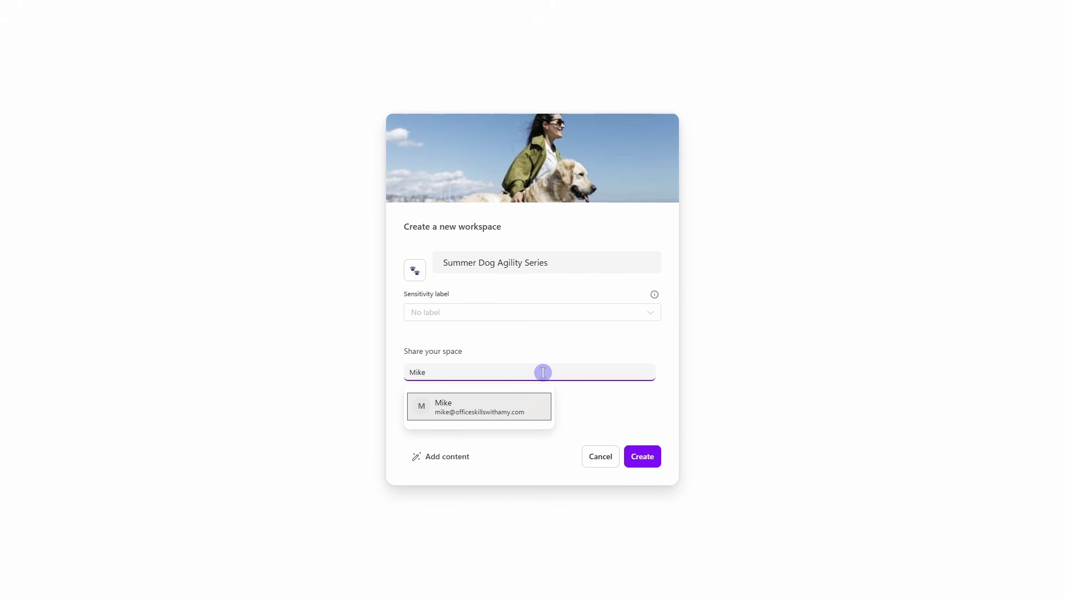
pyautogui.click(503, 410)
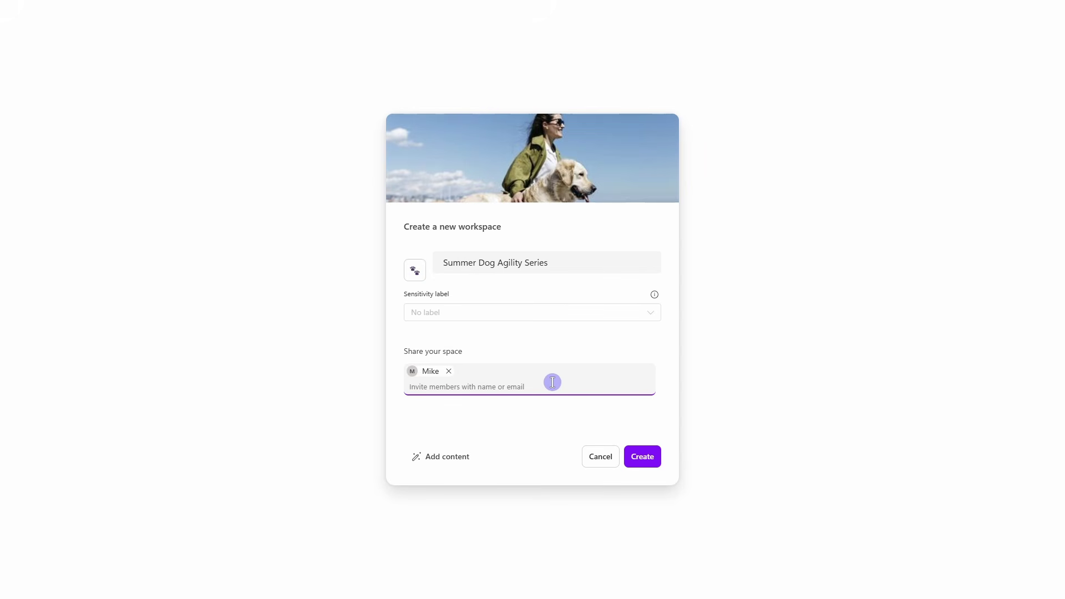
pyautogui.click(651, 462)
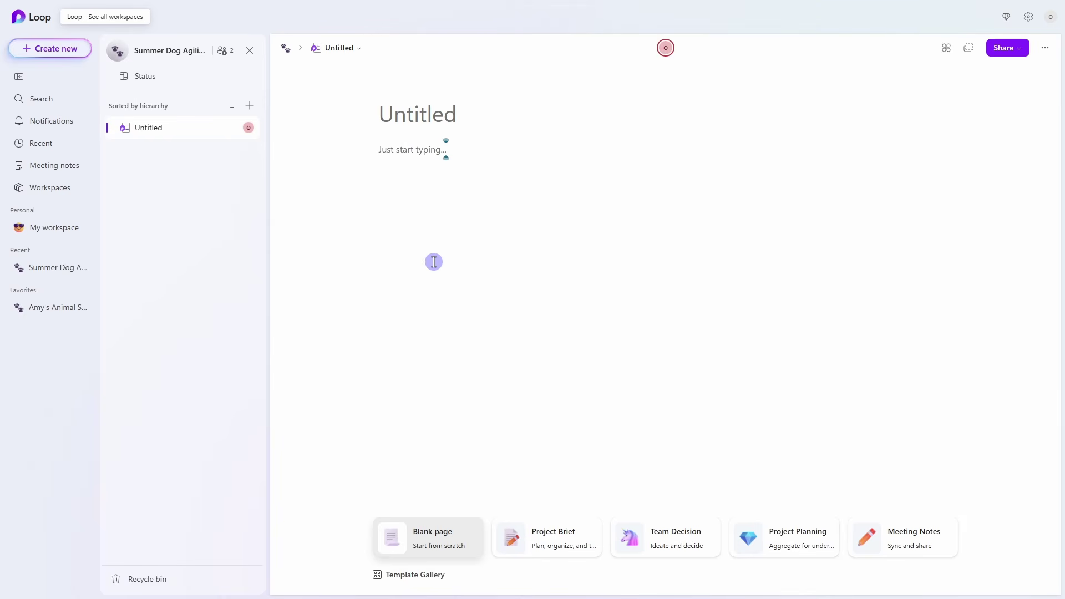
# Mark the Summer Dog Agility Series workspace as a favorite on the home page and show only favorite workspaces.
pyautogui.click(48, 29)
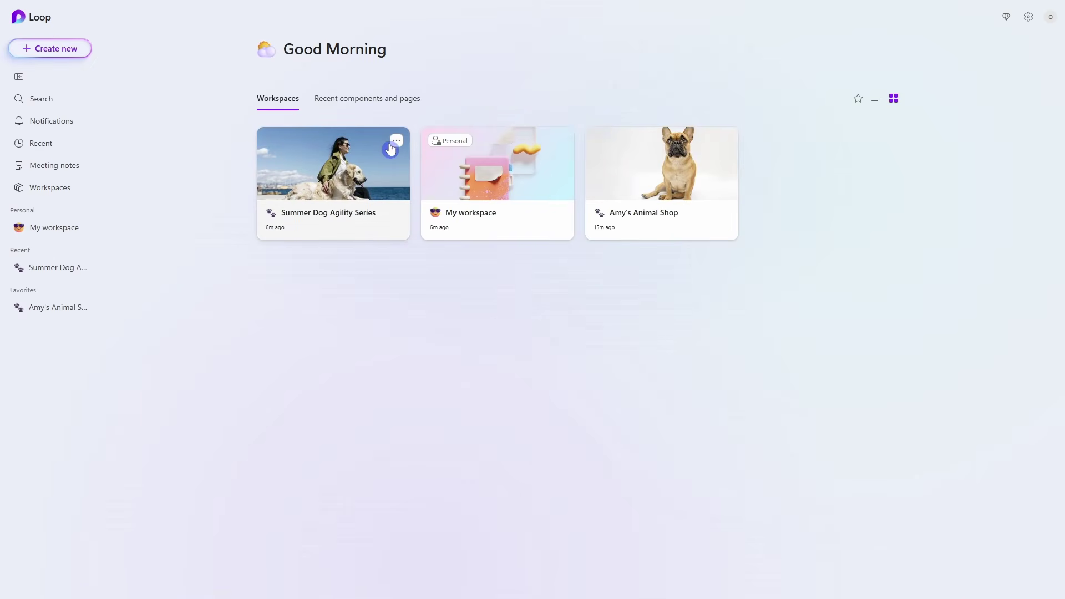
pyautogui.click(398, 142)
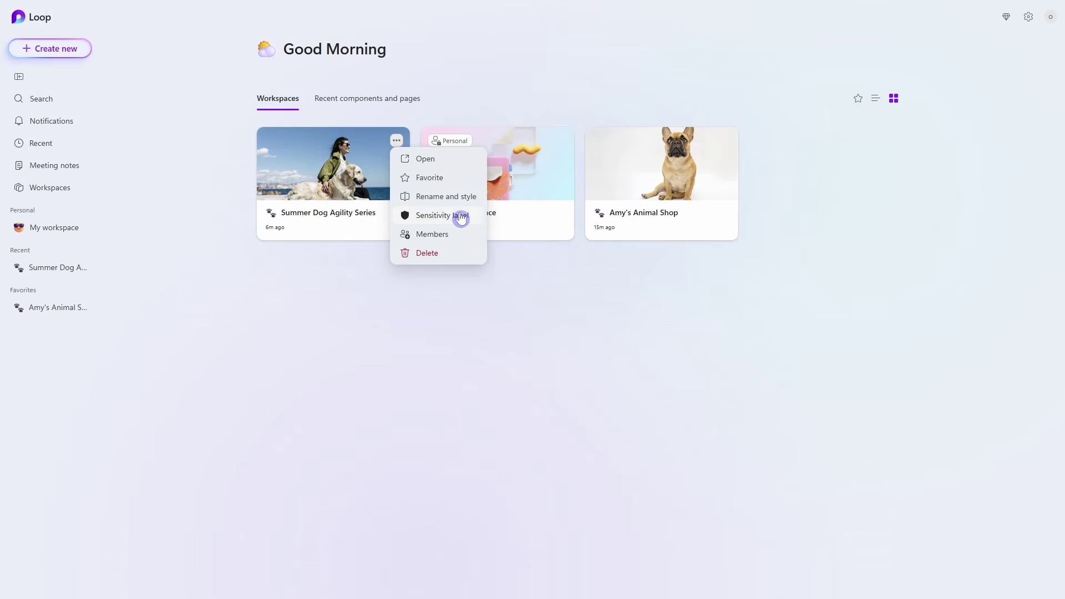
pyautogui.click(461, 178)
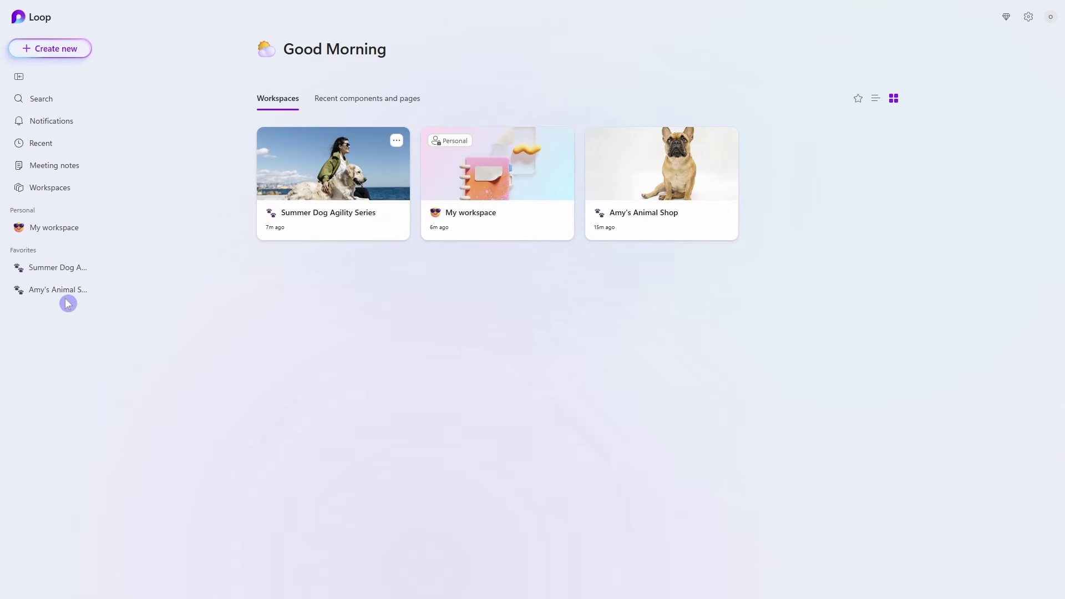
pyautogui.click(859, 106)
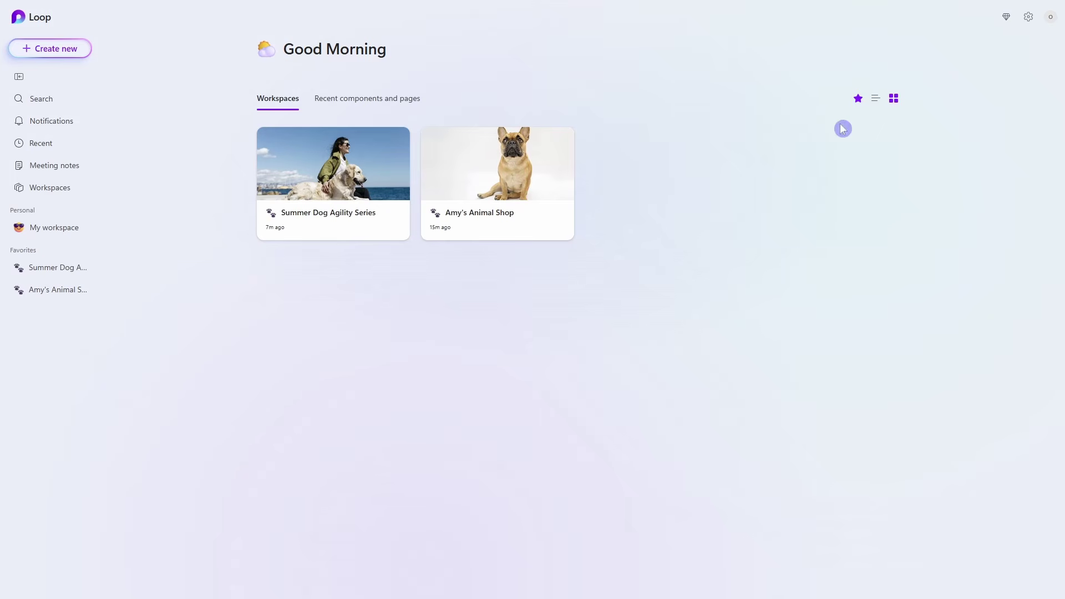
# Open the Summer Dog Agility Series workspace and title its untitled page "Location".
pyautogui.click(345, 176)
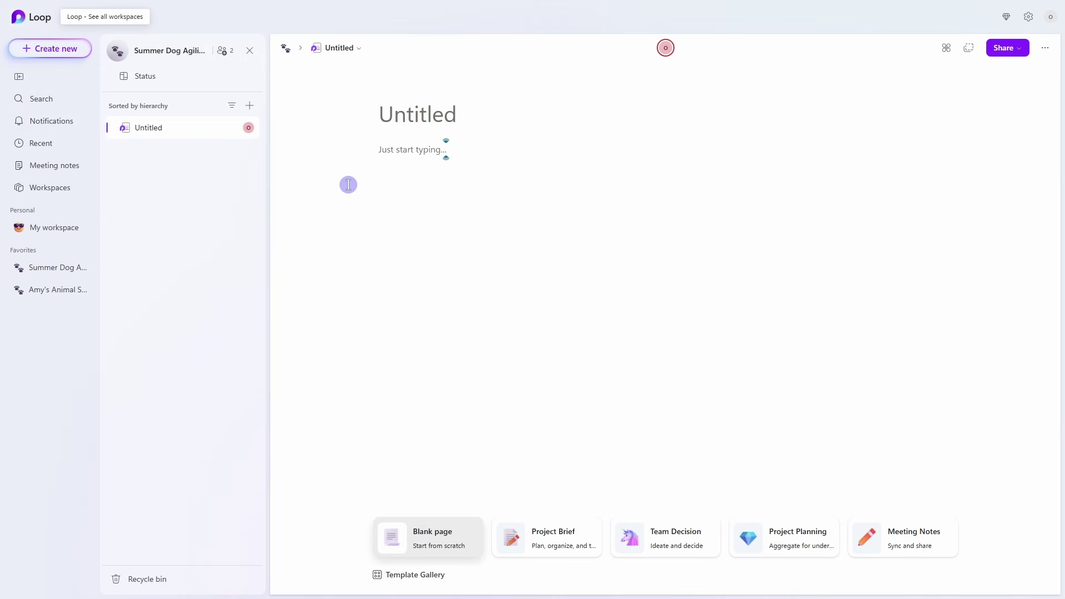
pyautogui.click(428, 116)
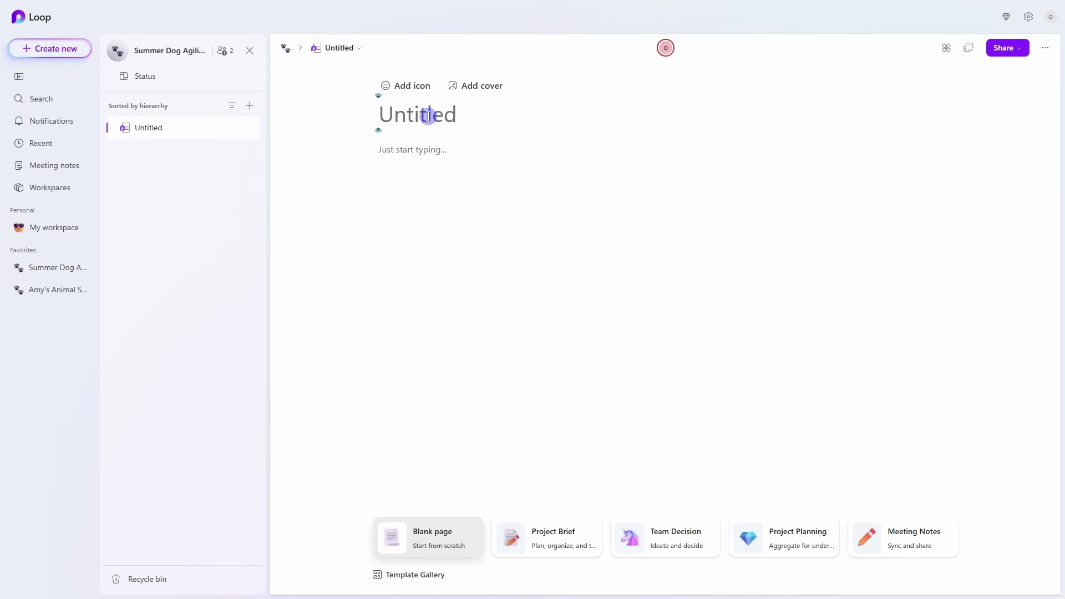
pyautogui.write('Location')
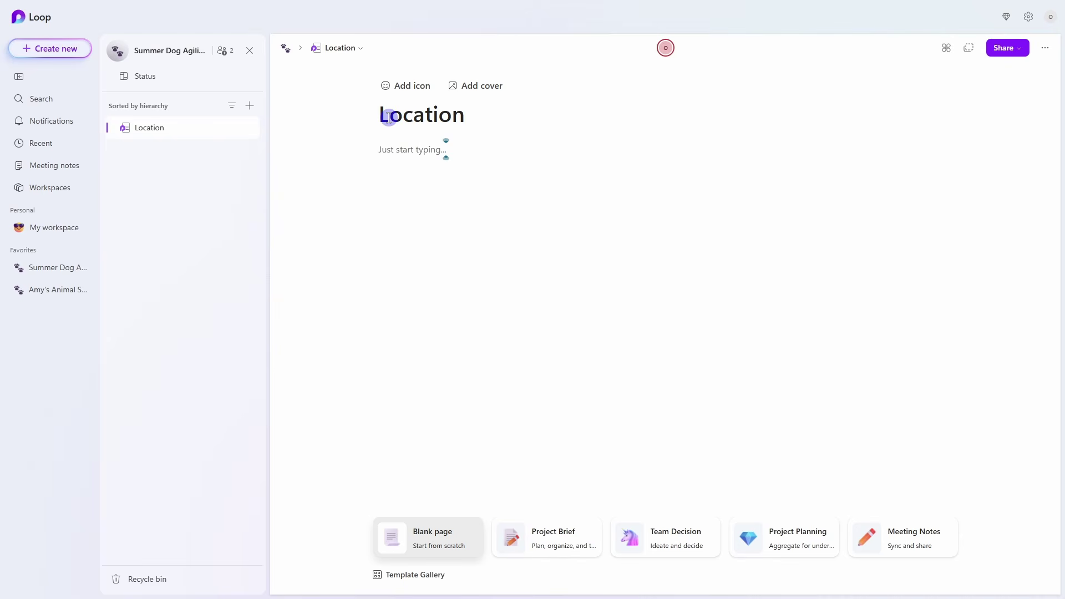
# Give the Location page the world map icon and a stock cover image of a map with a red flag.
pyautogui.click(410, 86)
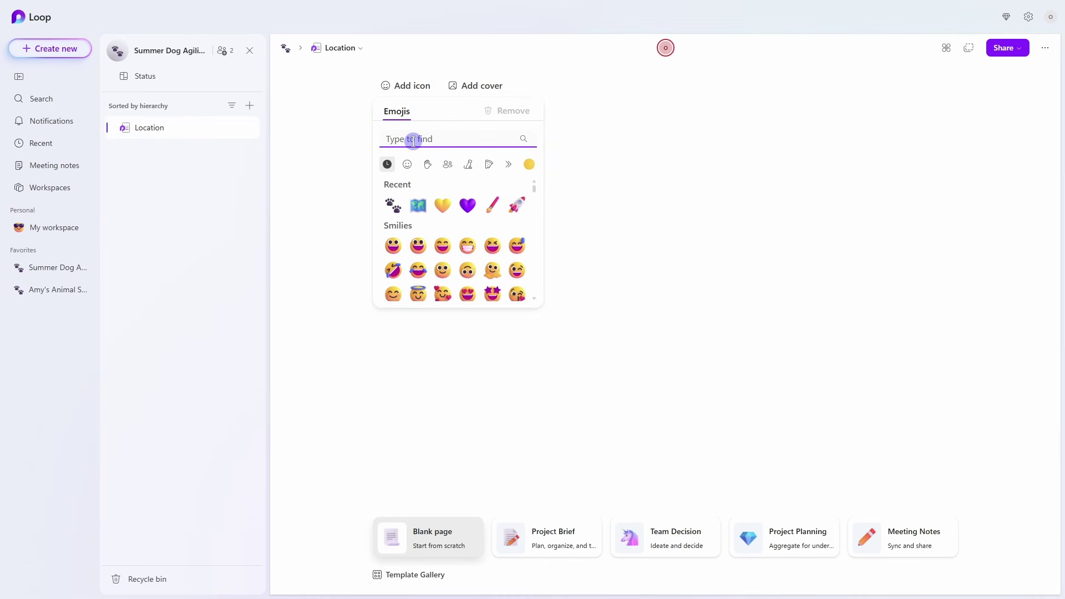
pyautogui.click(418, 205)
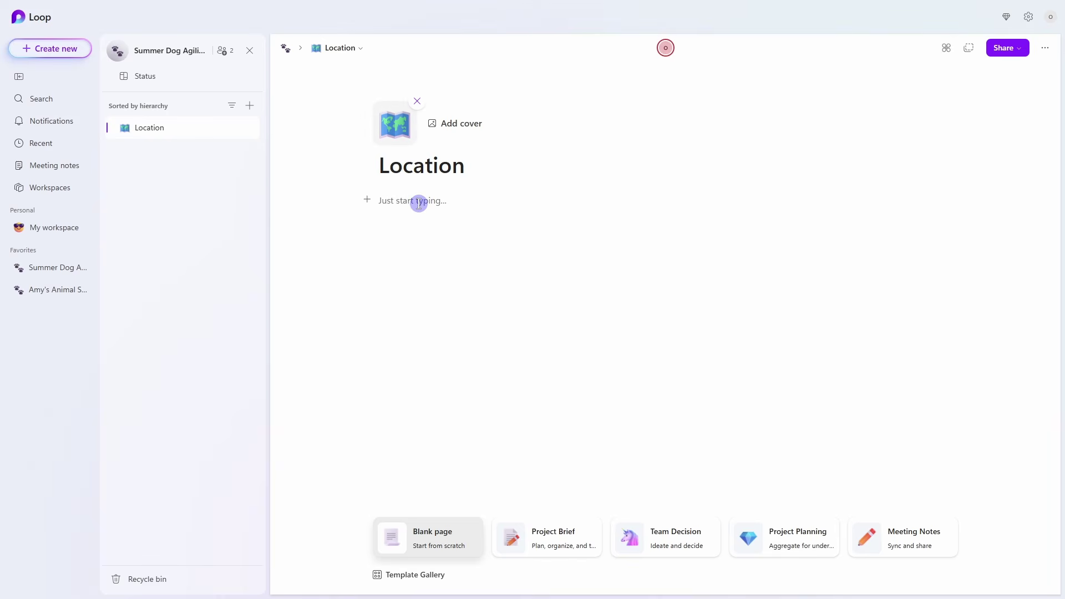
pyautogui.click(468, 125)
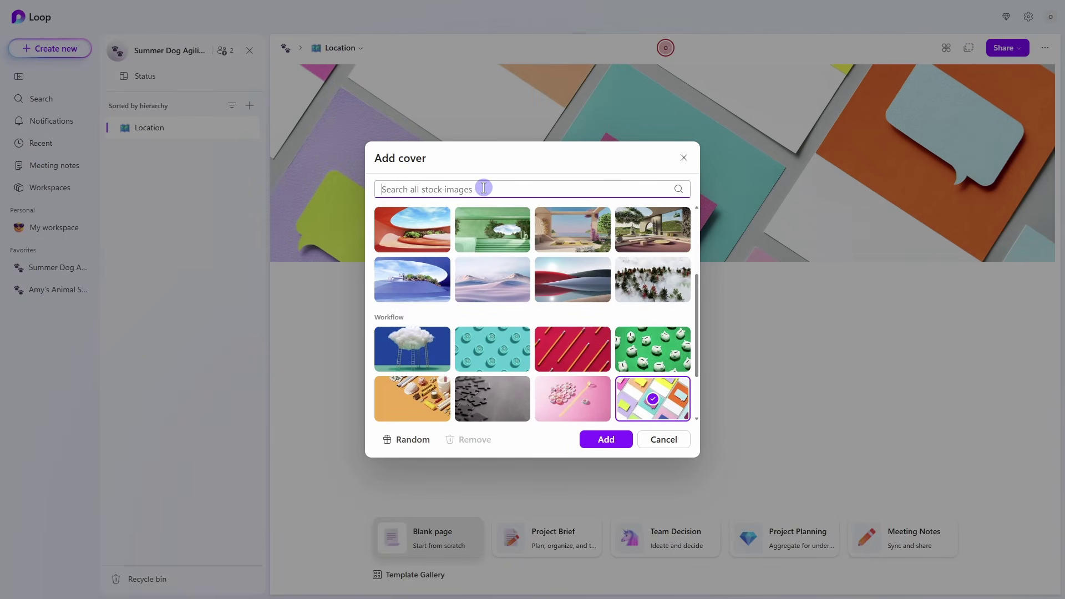
pyautogui.write('map')
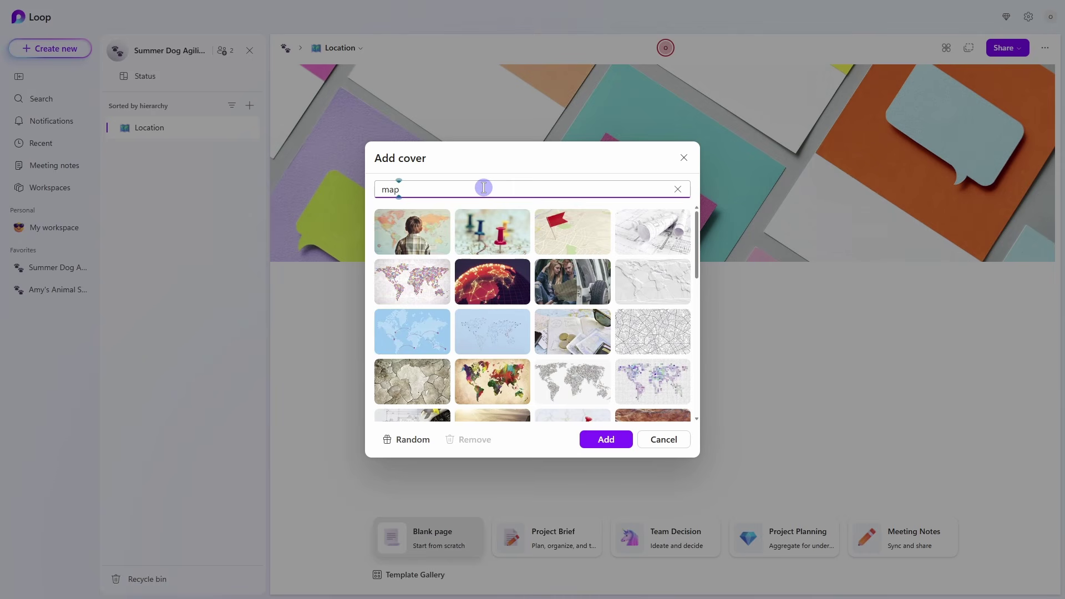
pyautogui.click(583, 243)
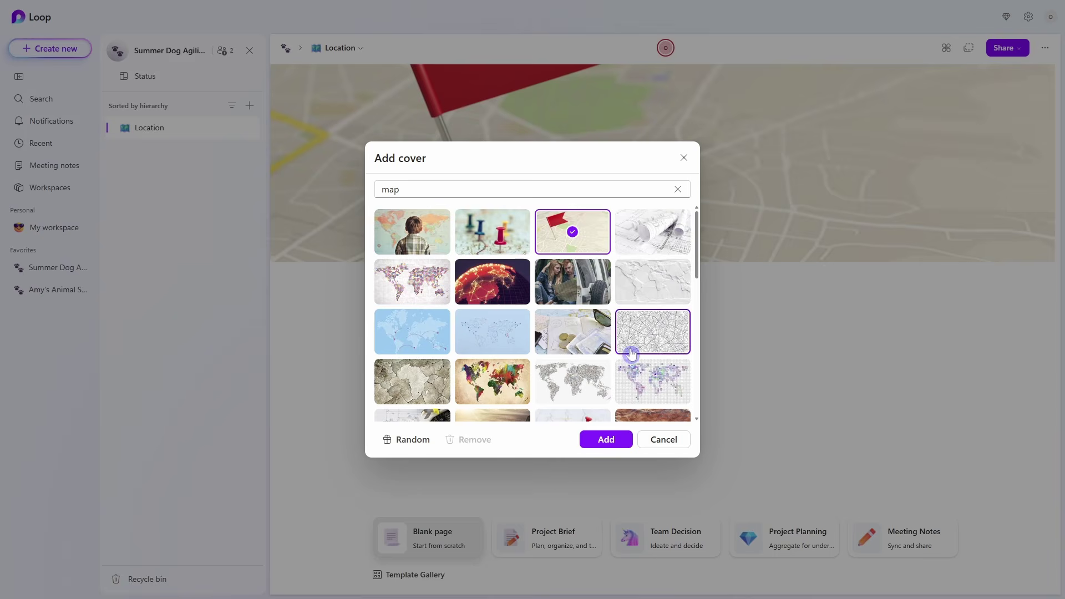
pyautogui.click(605, 440)
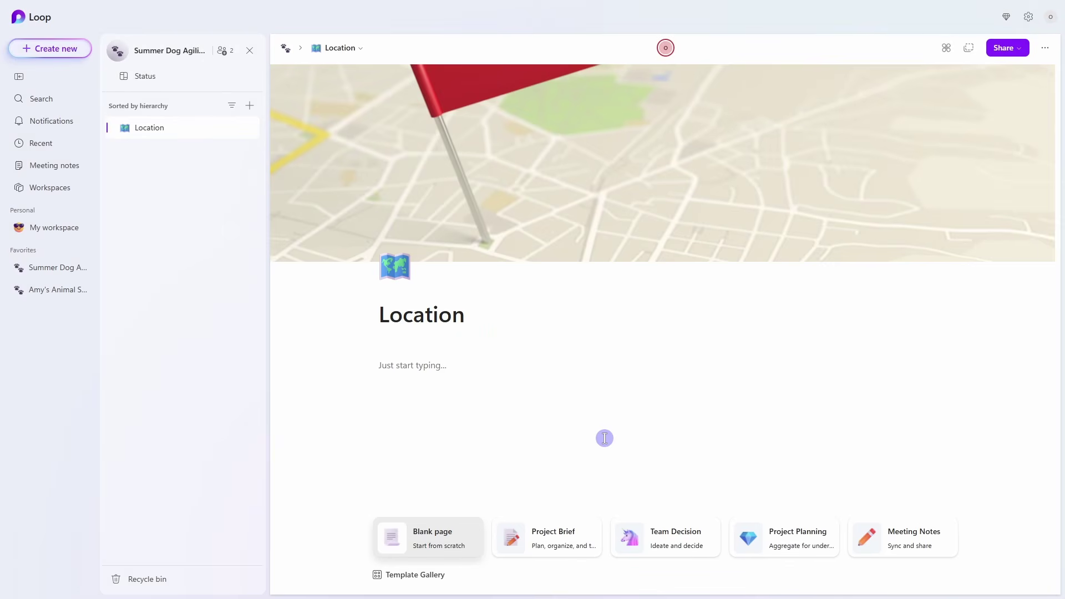
pyautogui.click(390, 363)
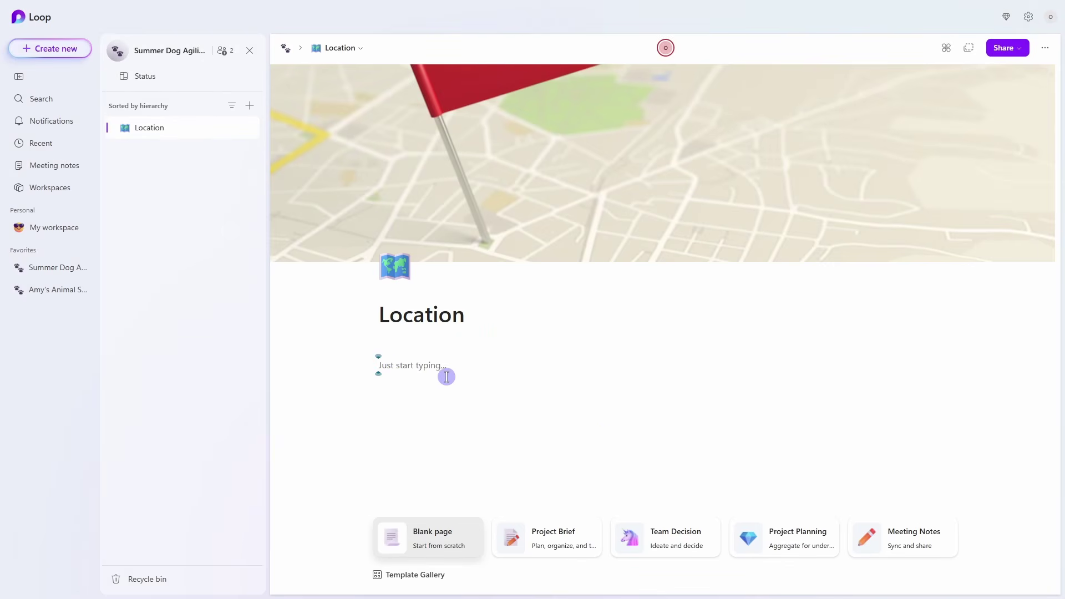
# Create a new subpage under the Location page.
pyautogui.click(218, 135)
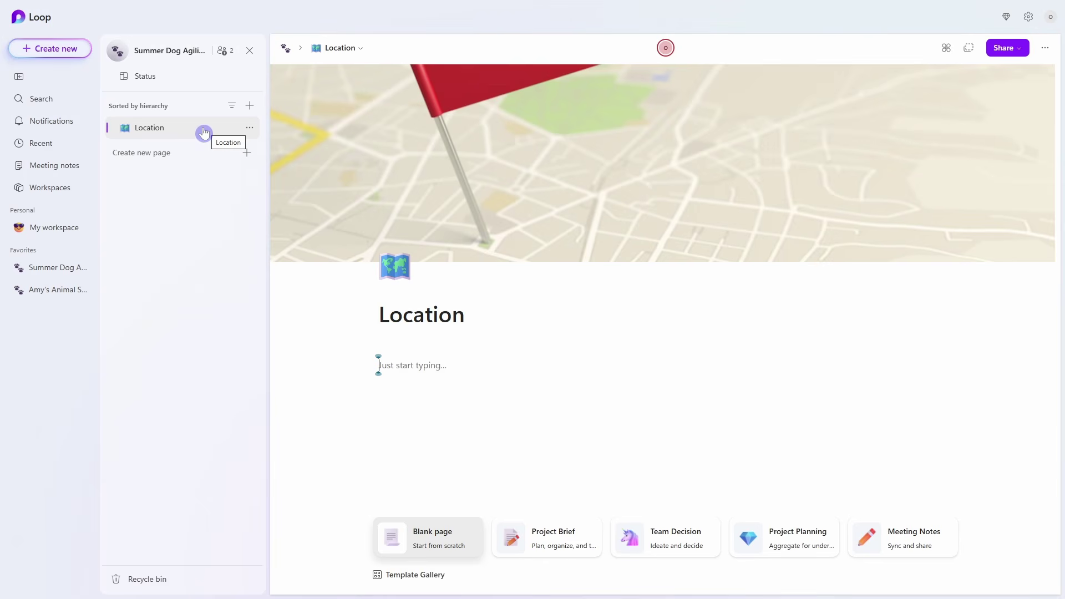
pyautogui.click(250, 128)
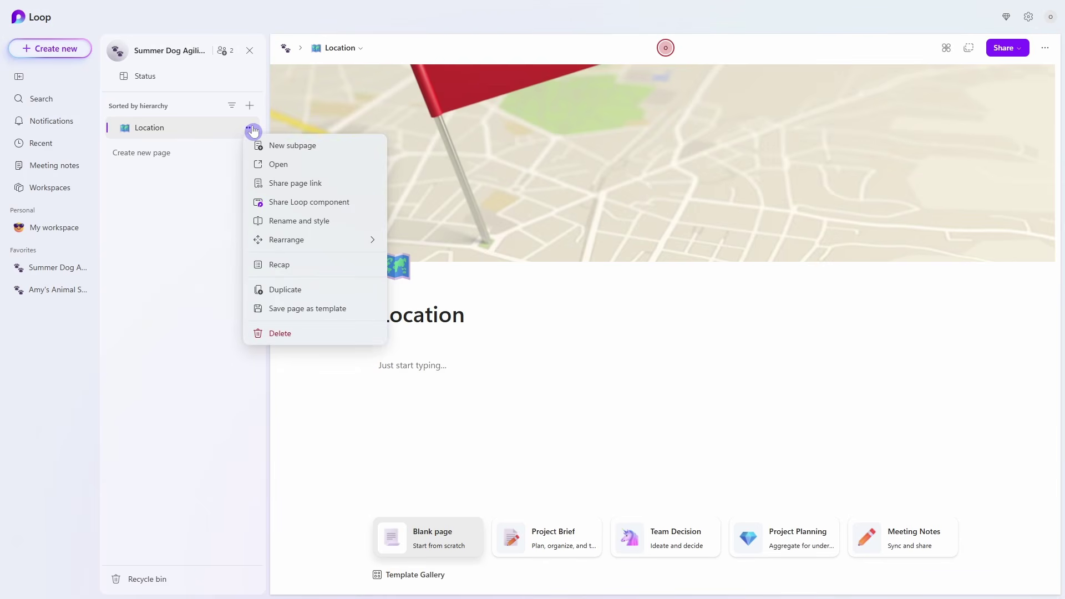
pyautogui.click(352, 147)
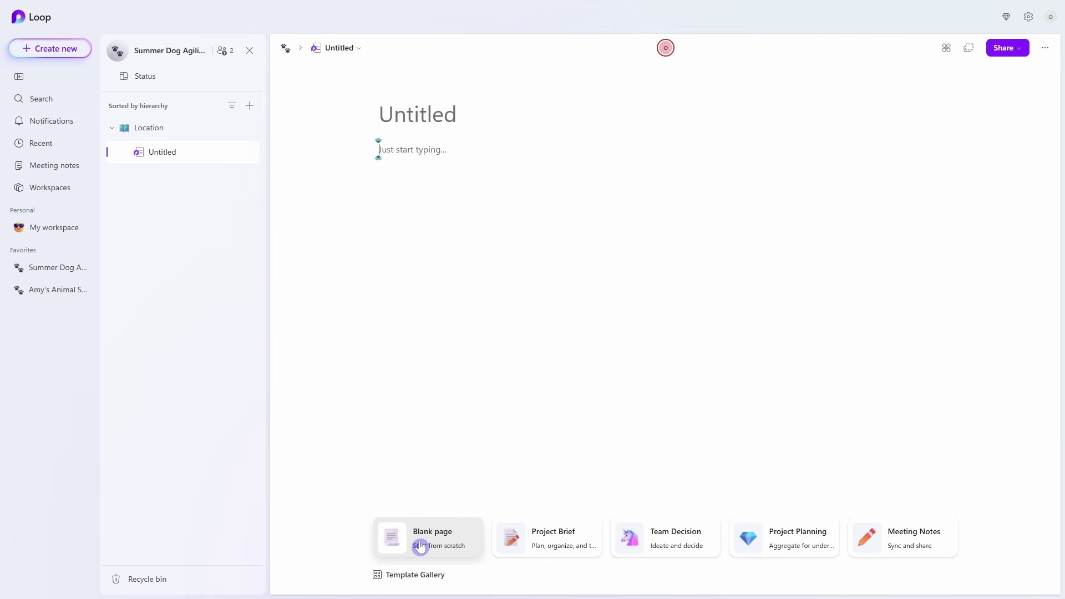
# Preview the Team Decision, Project Planning and Meeting Notes templates on the untitled subpage.
pyautogui.click(660, 546)
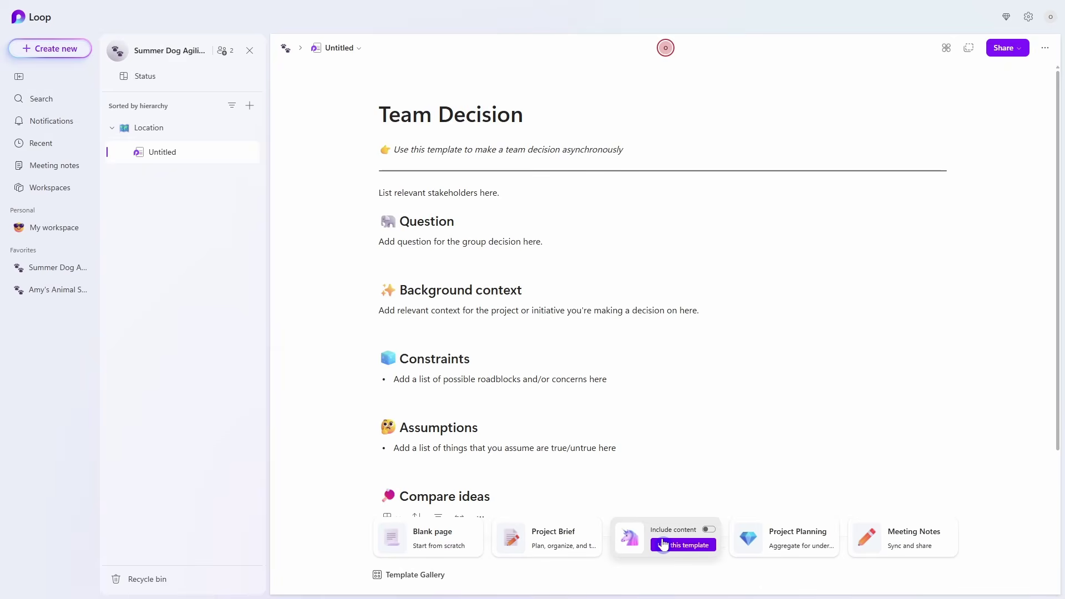
pyautogui.click(775, 548)
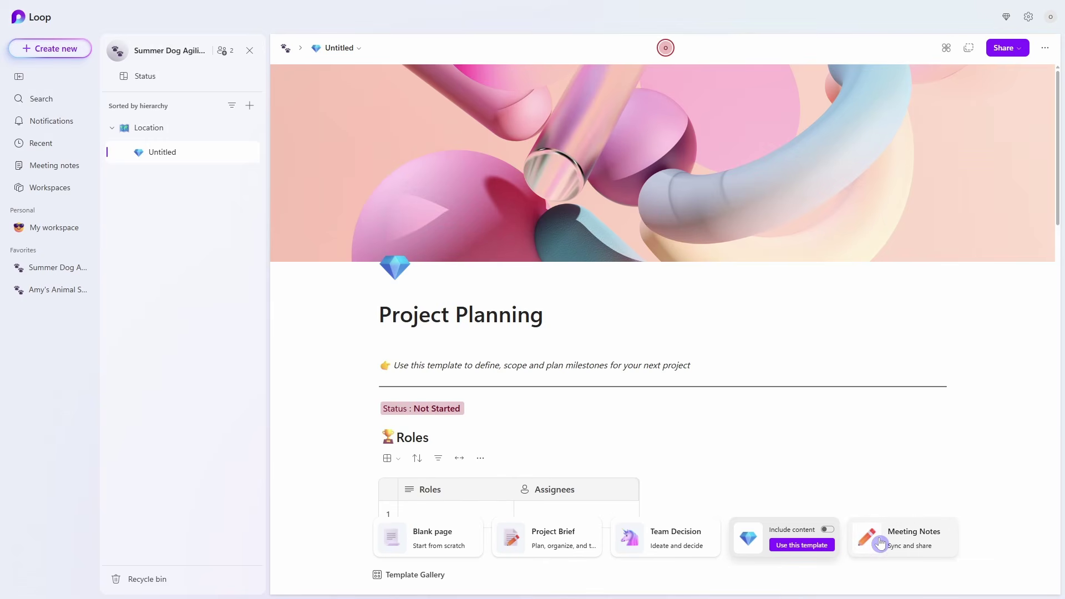
pyautogui.click(881, 542)
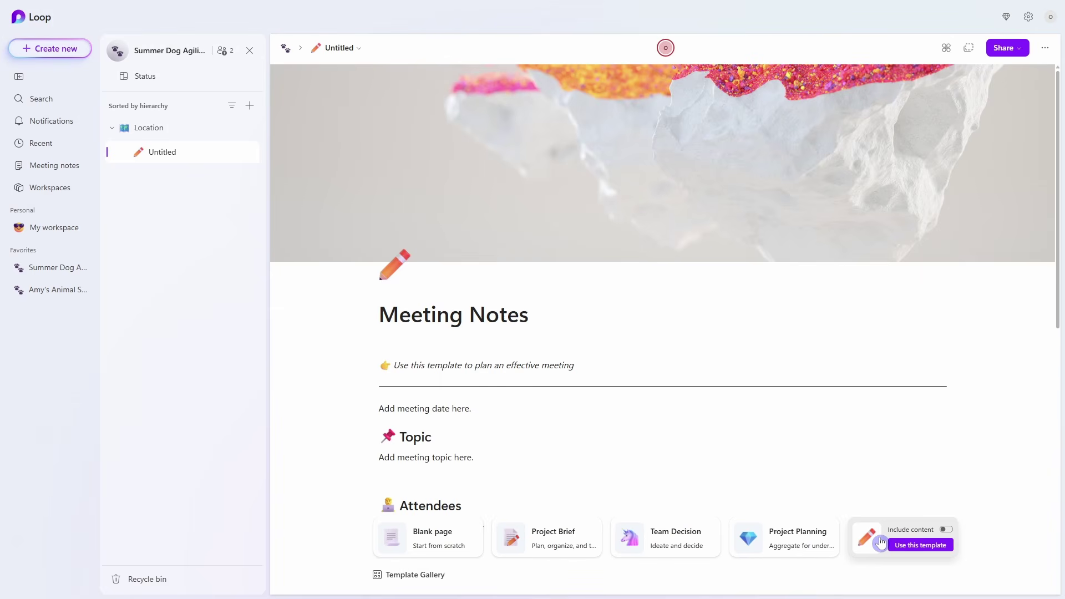
# Apply the Bad Idea Brainstorm template from the Template Gallery to the subpage and title it "Kelowna".
pyautogui.click(405, 580)
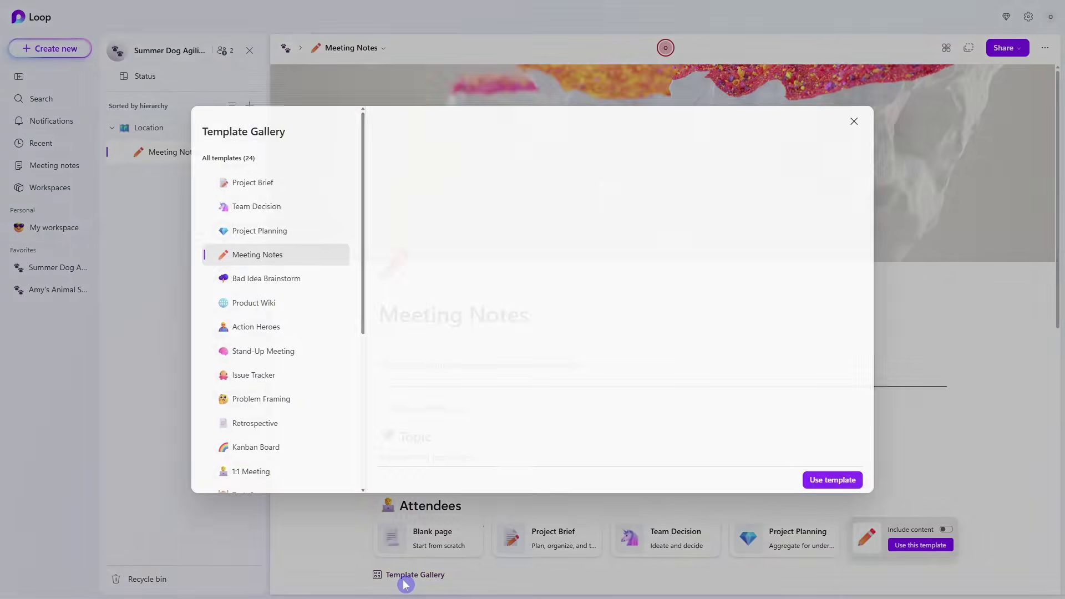
pyautogui.click(293, 286)
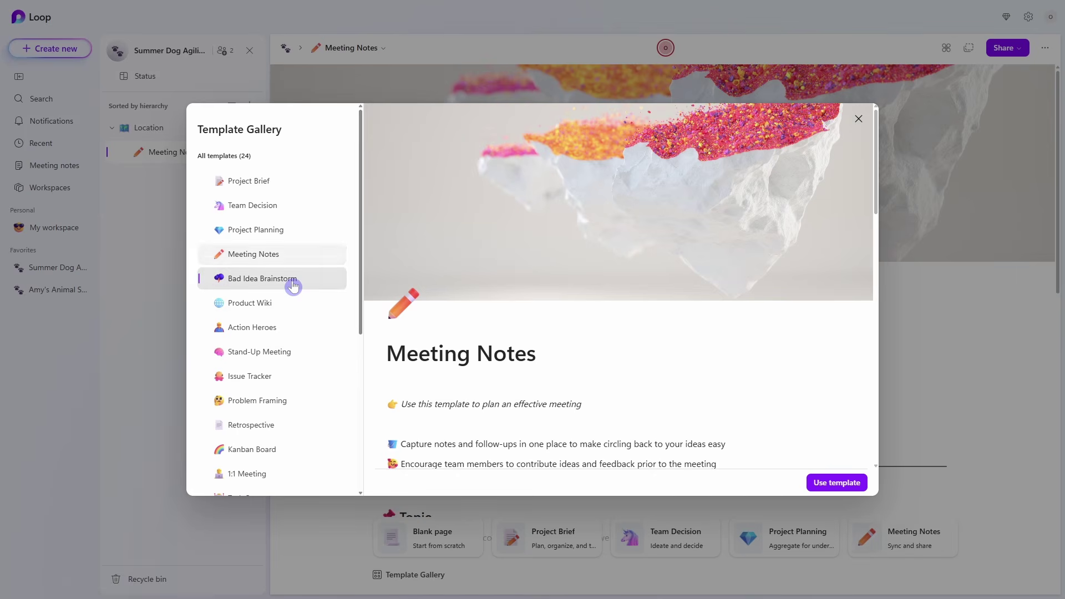
pyautogui.click(830, 483)
pyautogui.moveTo(599, 312); pyautogui.dragTo(305, 294)
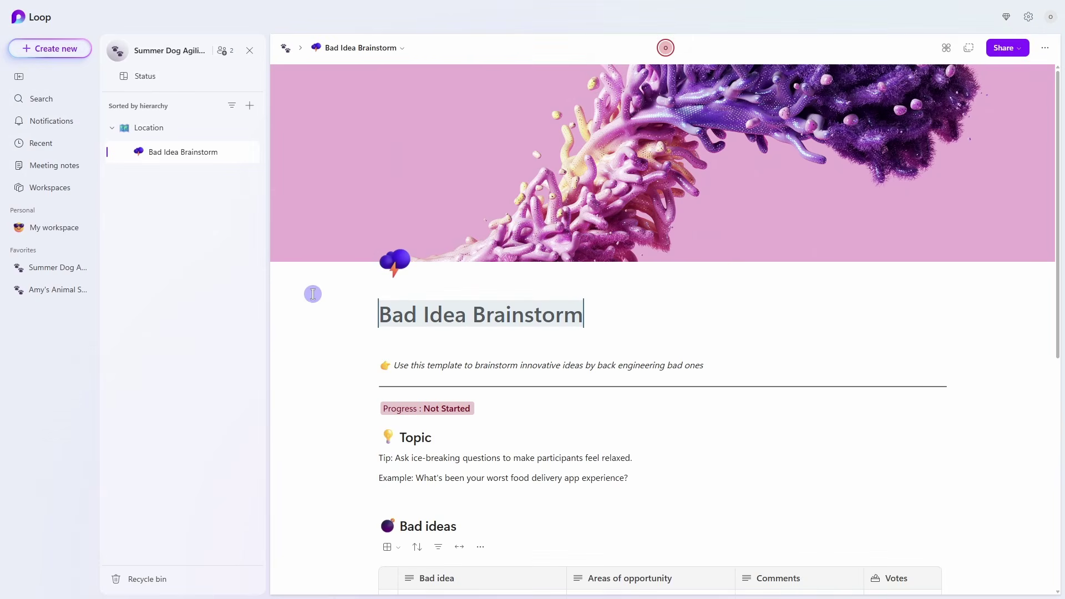
pyautogui.write('Kelowna')
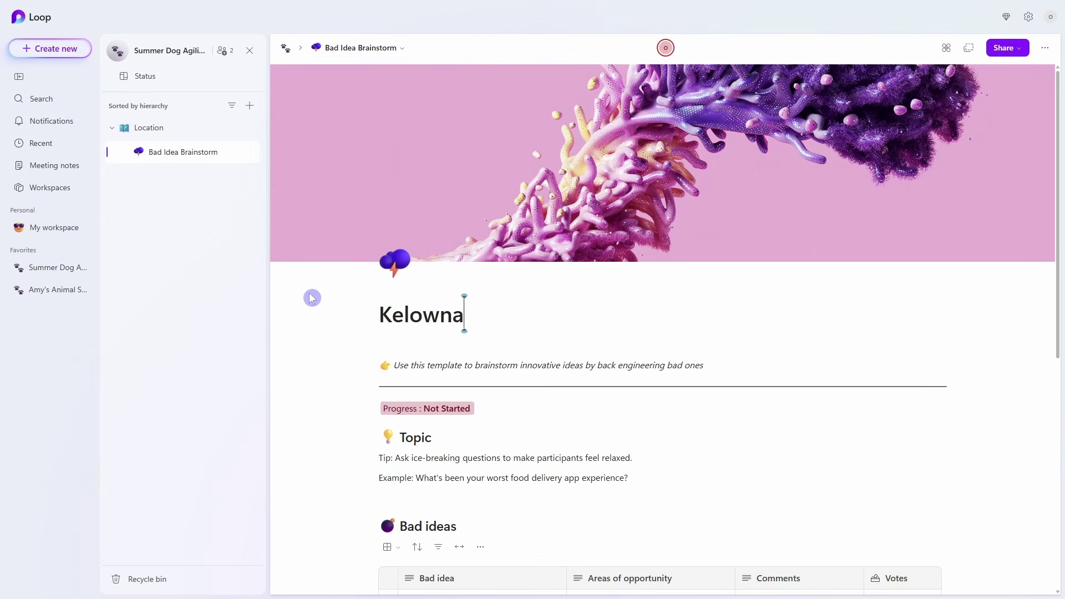
pyautogui.press('Return')
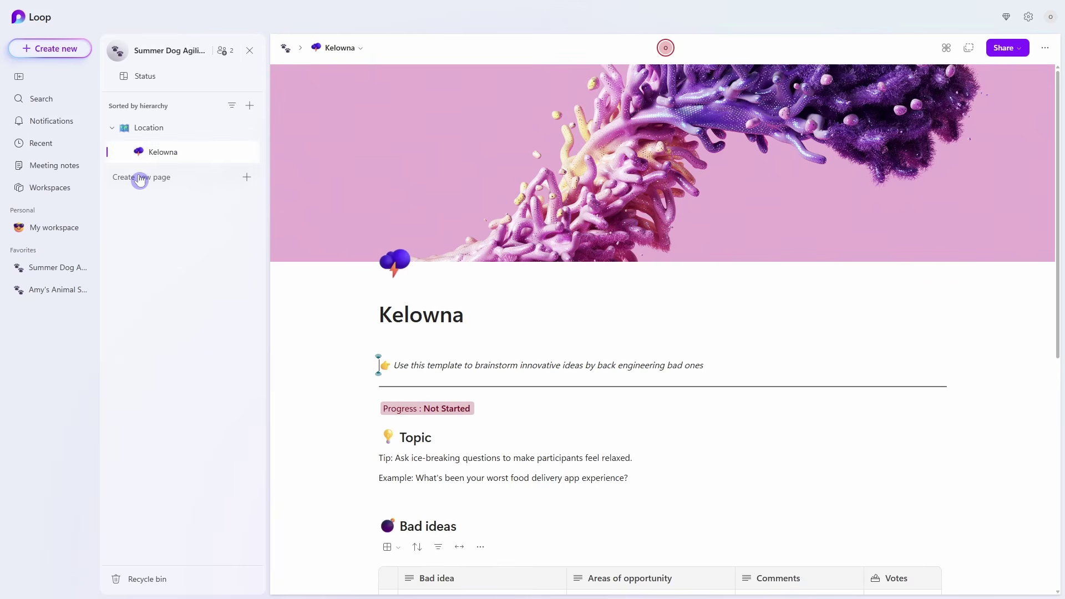
# Create another new page in the workspace and title it "Penticton".
pyautogui.click(198, 182)
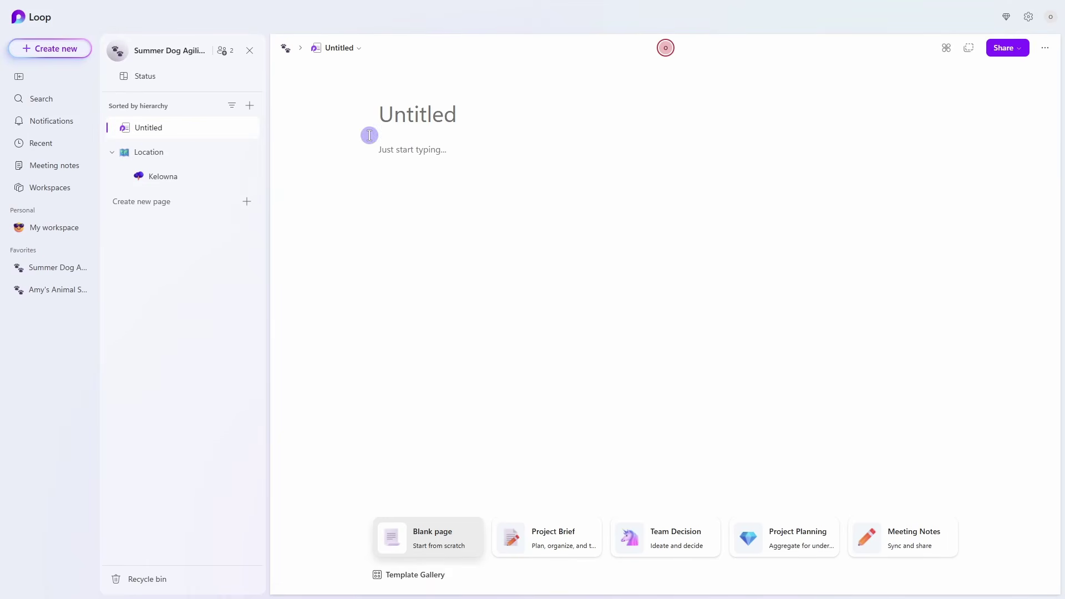
pyautogui.click(402, 117)
pyautogui.write('Penticton')
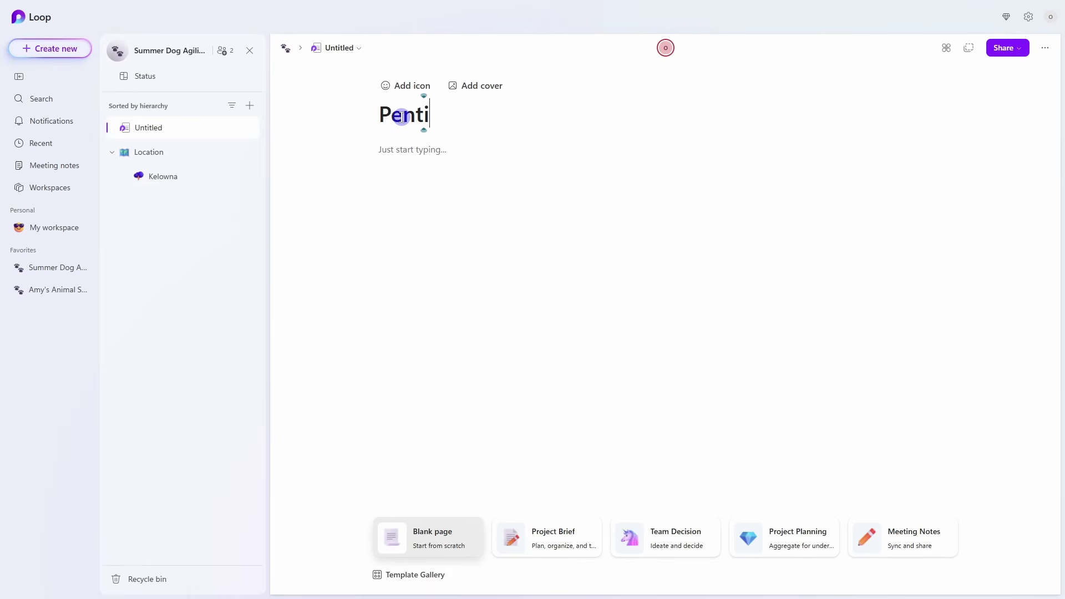
pyautogui.press('Return')
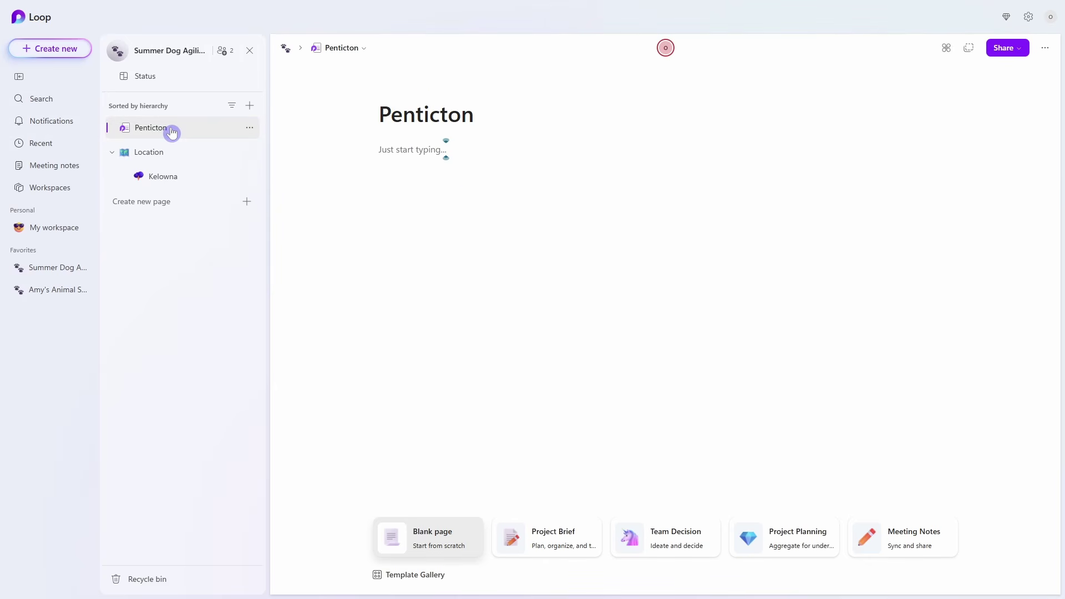
# Nest the Penticton page under Location and move Kelowna above it in the page hierarchy.
pyautogui.moveTo(185, 133); pyautogui.dragTo(151, 155)
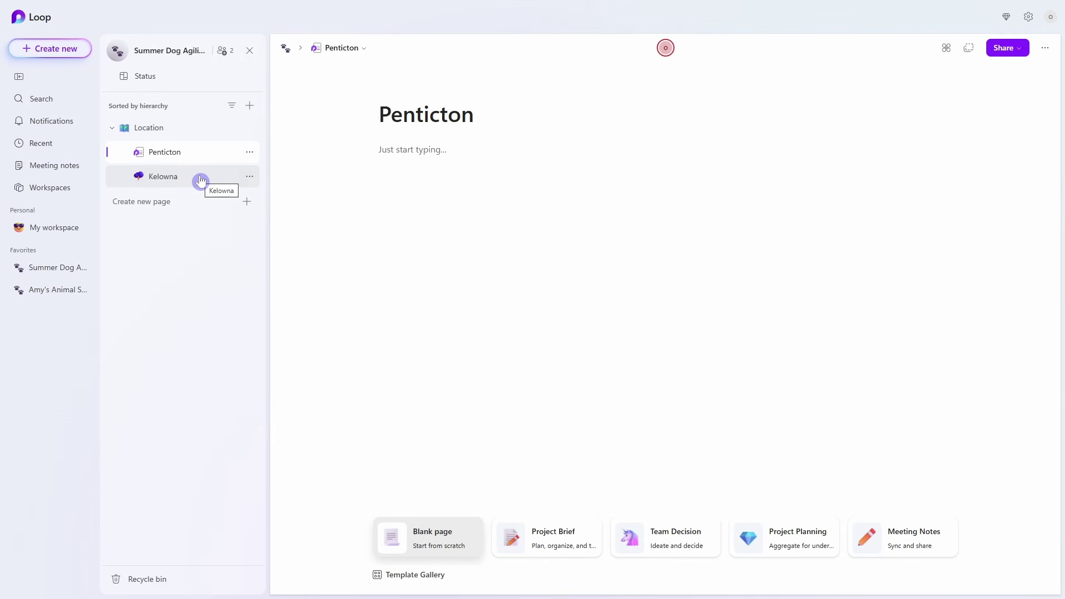
pyautogui.moveTo(201, 180); pyautogui.dragTo(159, 152)
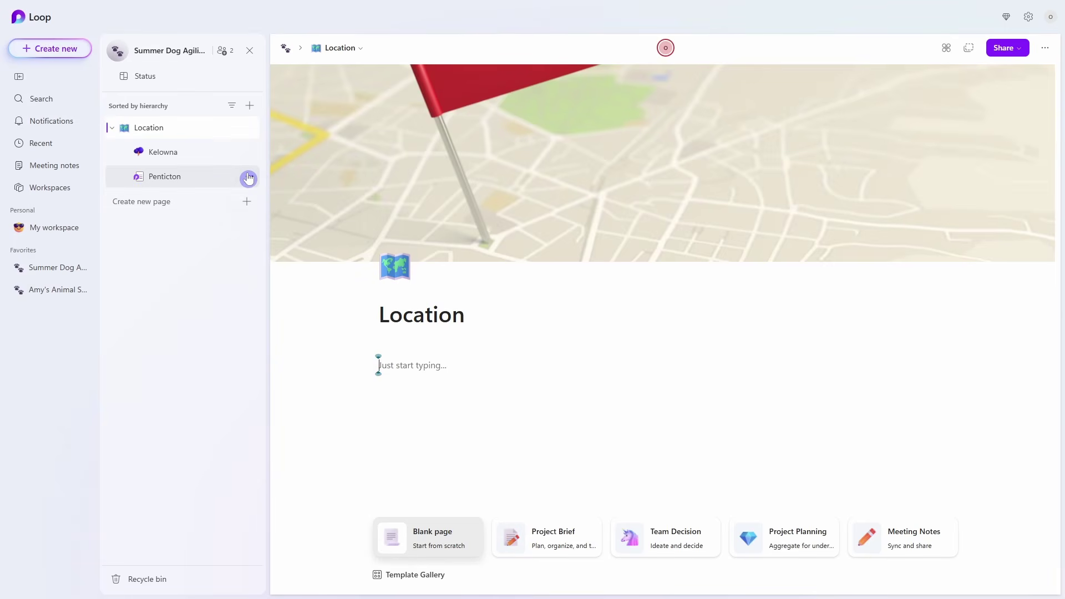
# Create a subpage under Penticton and title it "Planning".
pyautogui.click(250, 176)
pyautogui.click(304, 195)
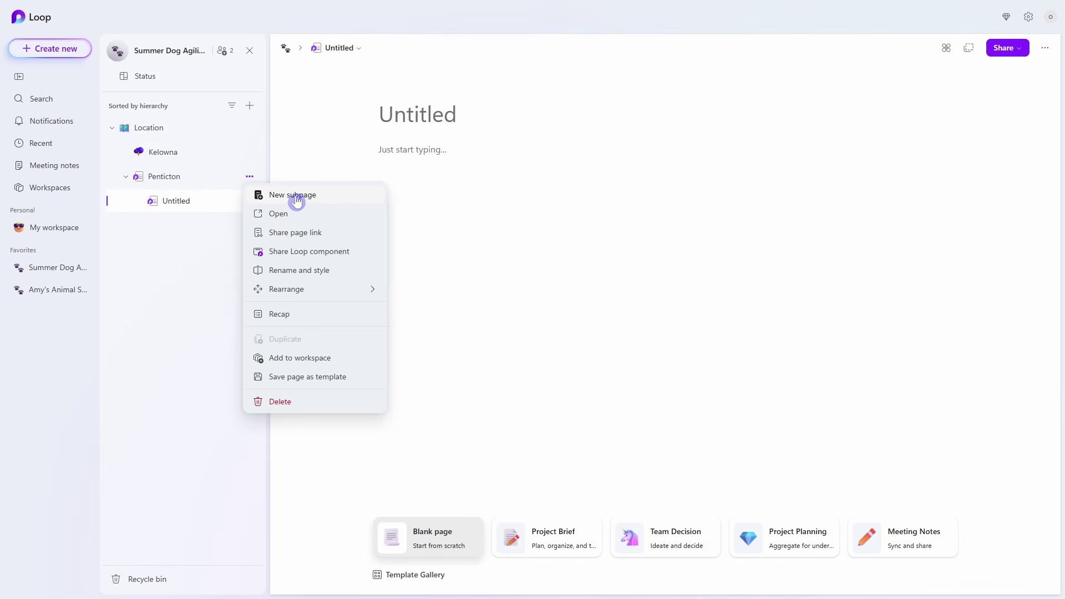
pyautogui.click(391, 117)
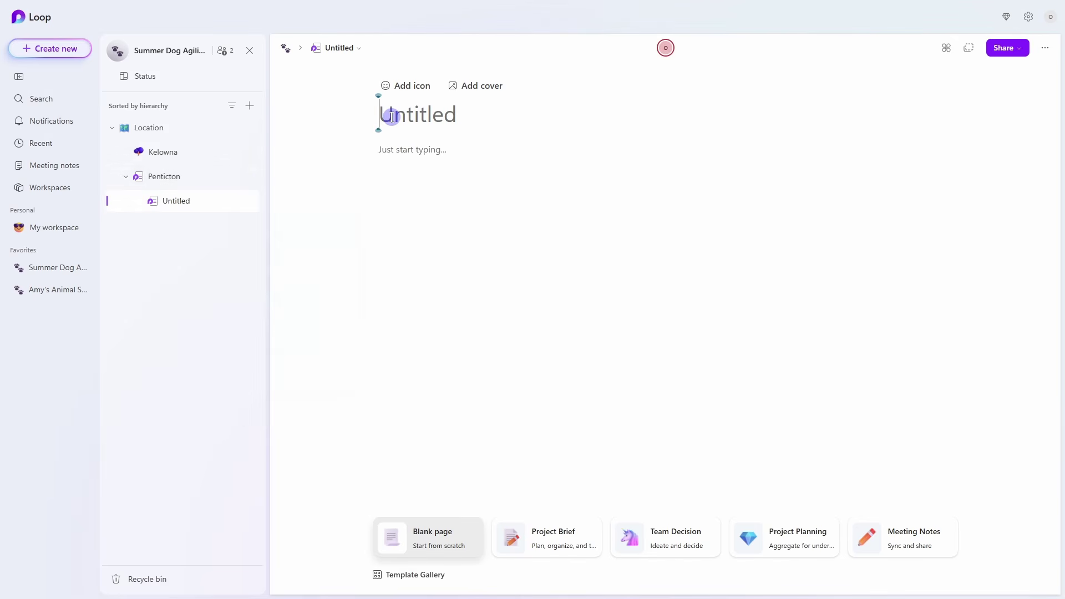
pyautogui.write('Planning')
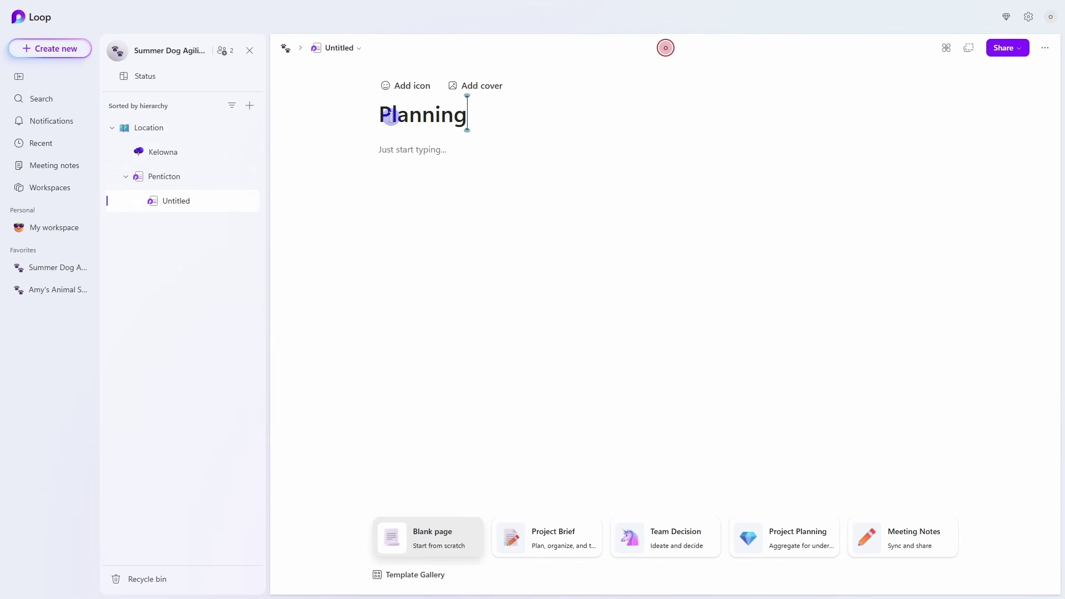
pyautogui.click(250, 111)
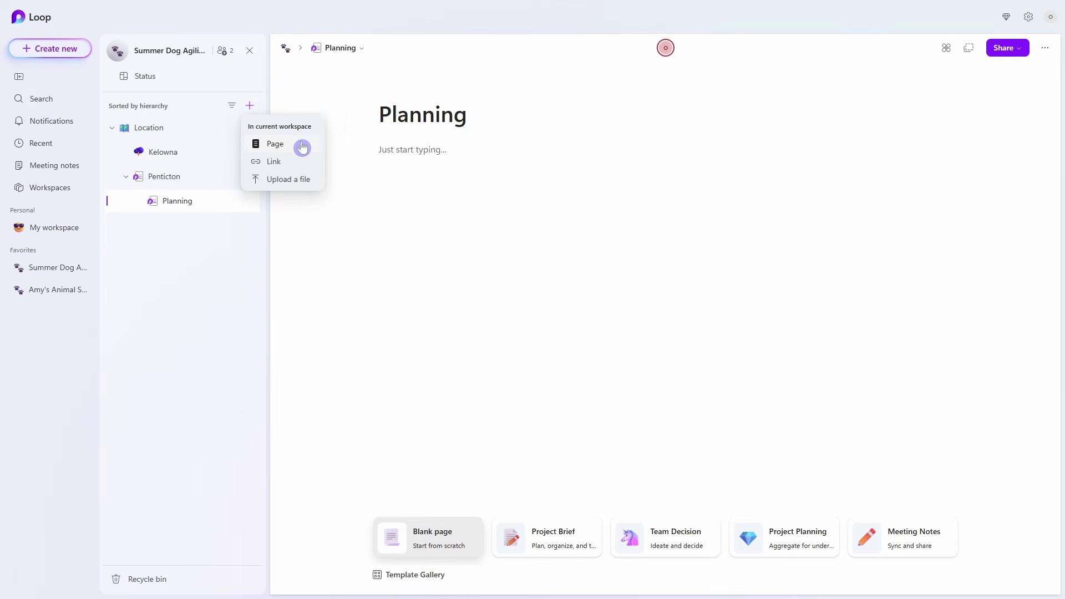
pyautogui.click(300, 161)
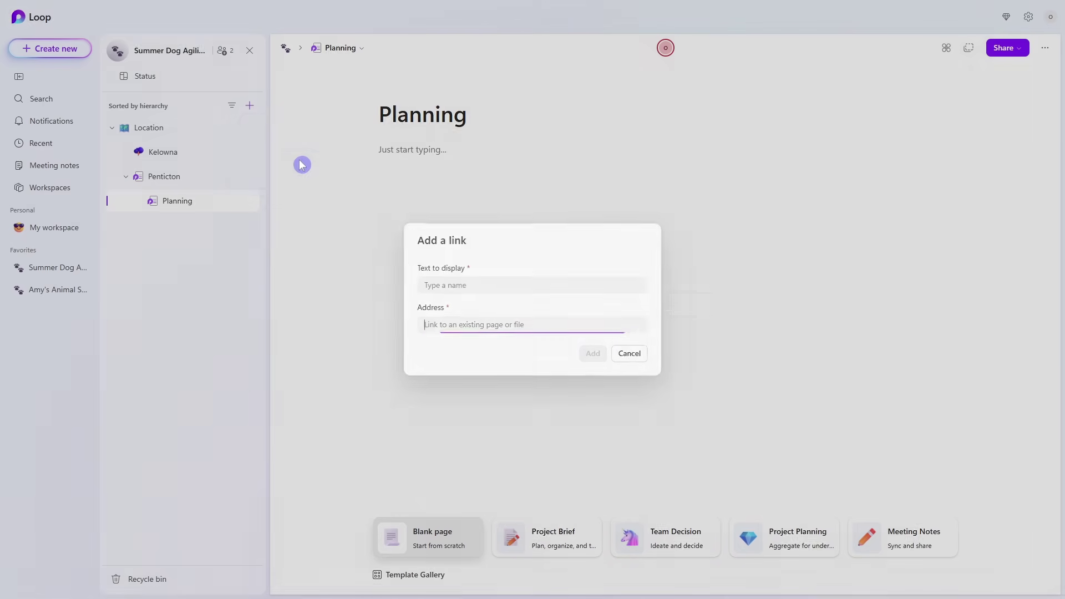
pyautogui.write('https://www.penticton.ca/')
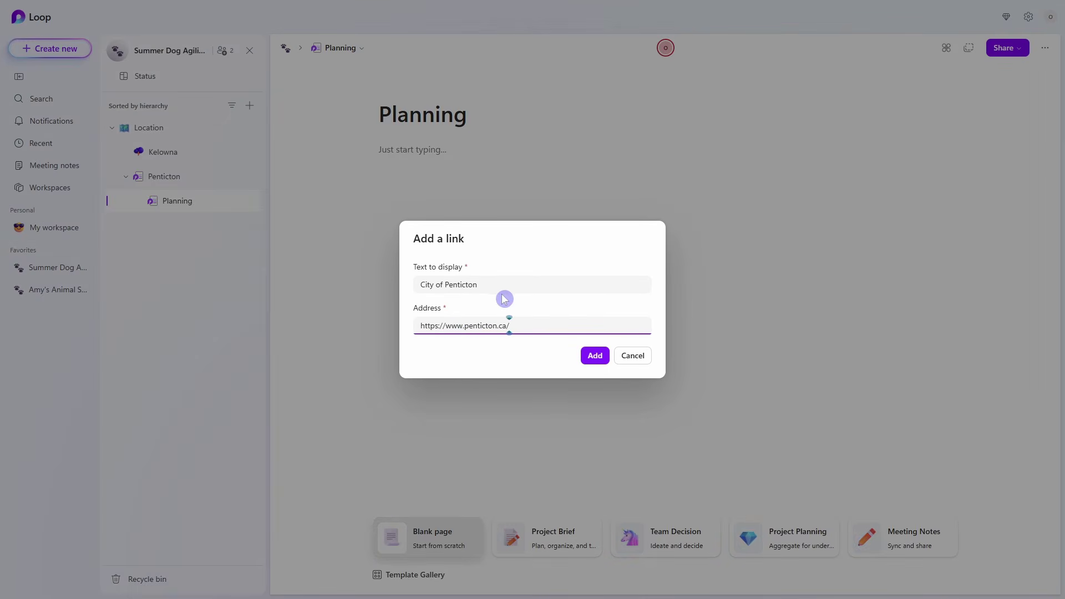
pyautogui.click(593, 356)
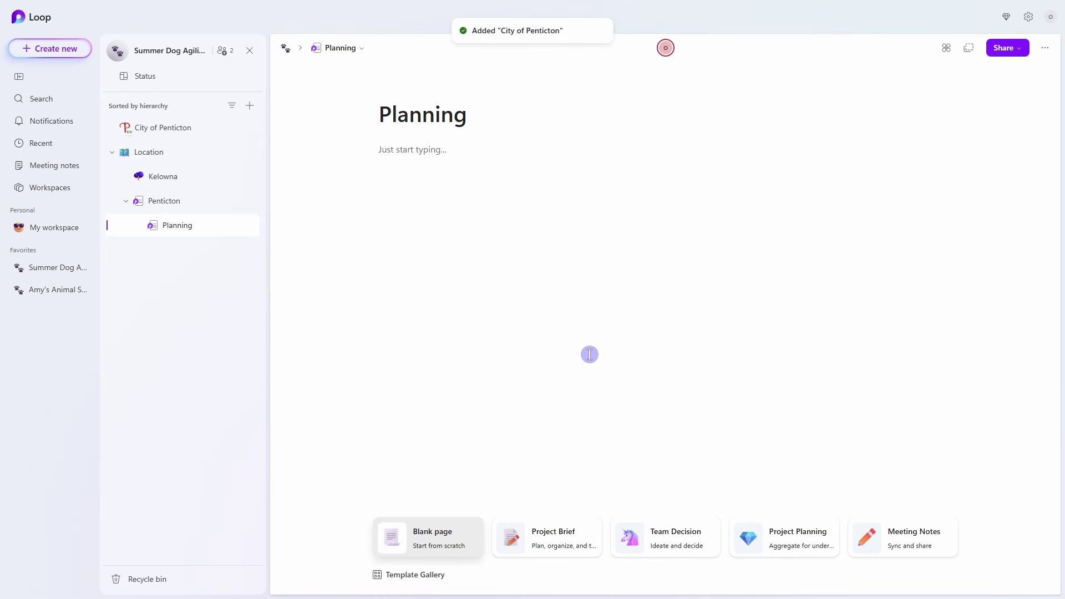
pyautogui.moveTo(184, 133); pyautogui.dragTo(209, 228)
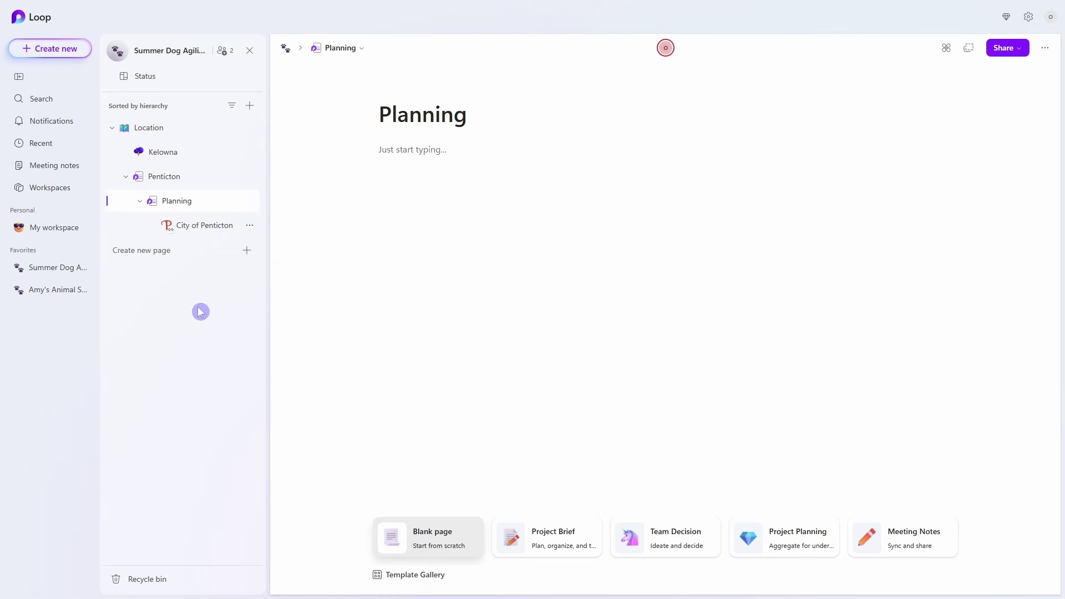
# Open the list of insertable components in the Planning page body and examine the general, text style, template, communication, media and app options.
pyautogui.click(380, 150)
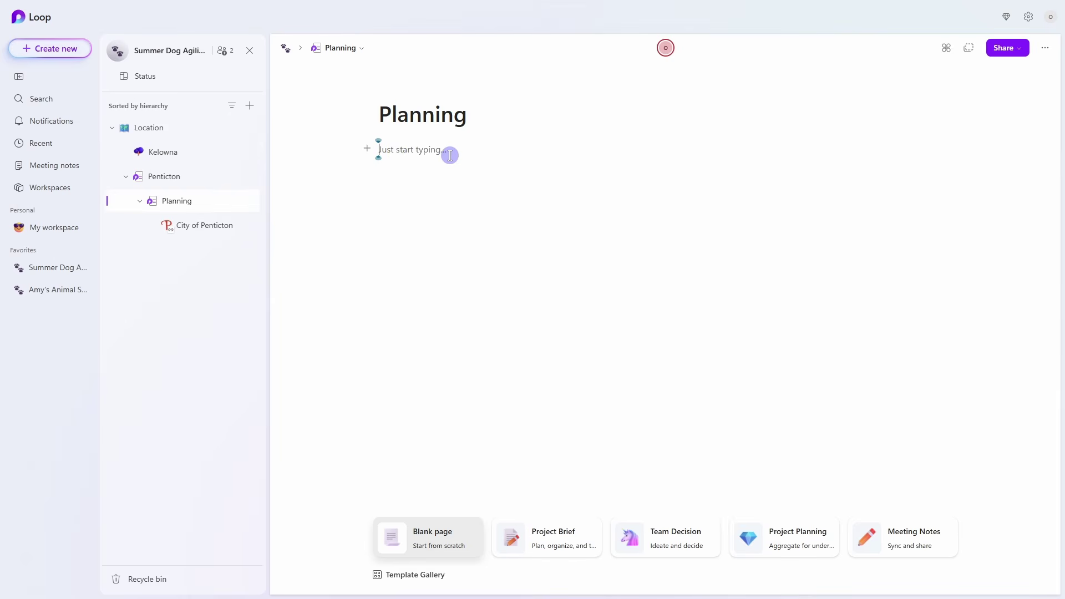
pyautogui.write('/')
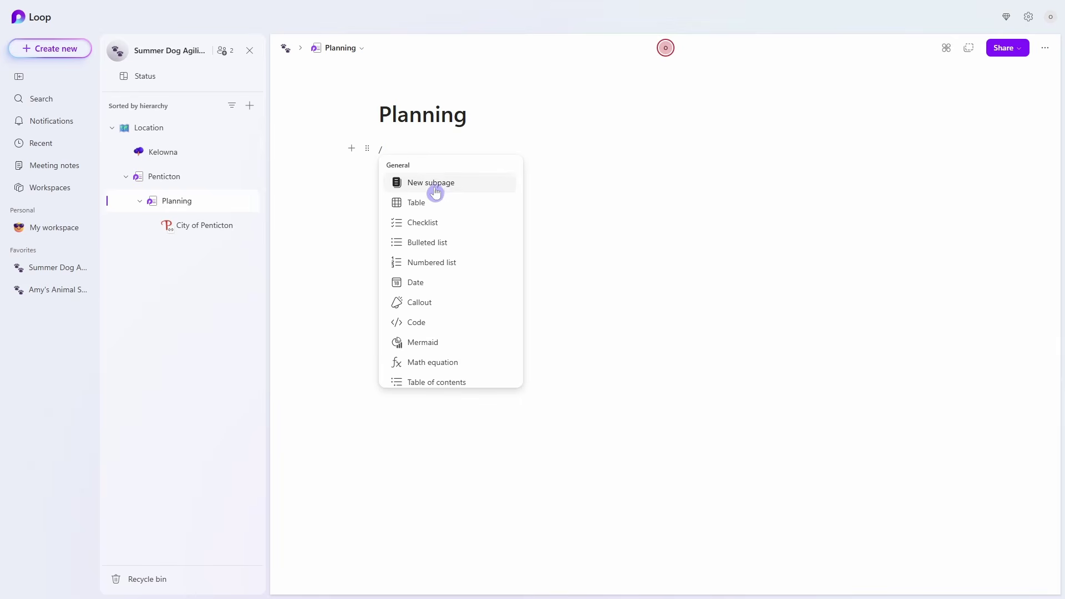
pyautogui.scroll(-2, 461, 227)
pyautogui.scroll(-3, 461, 228)
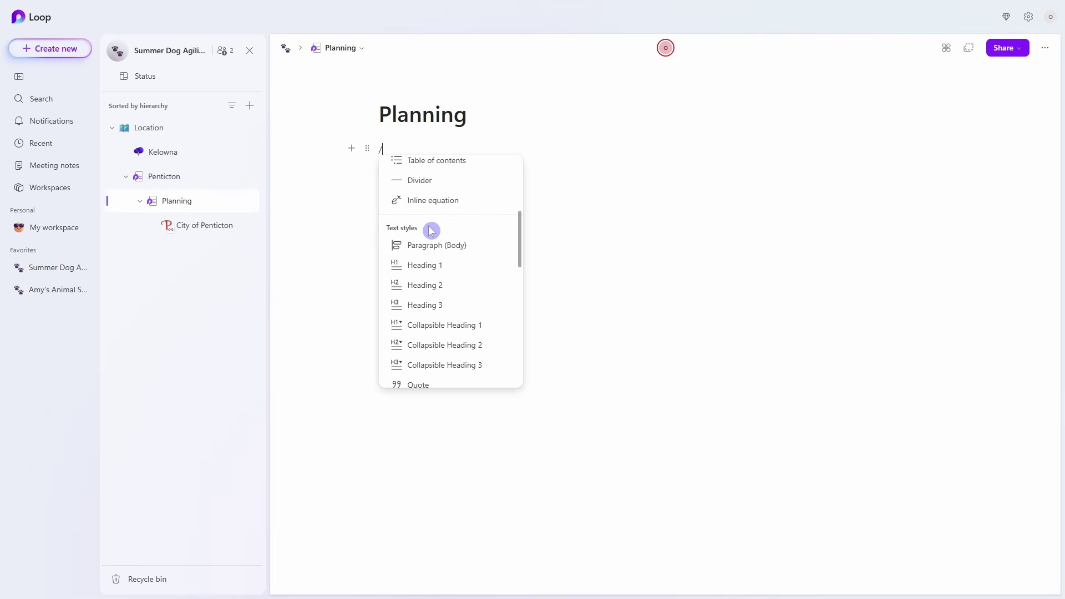
pyautogui.scroll(-4, 462, 272)
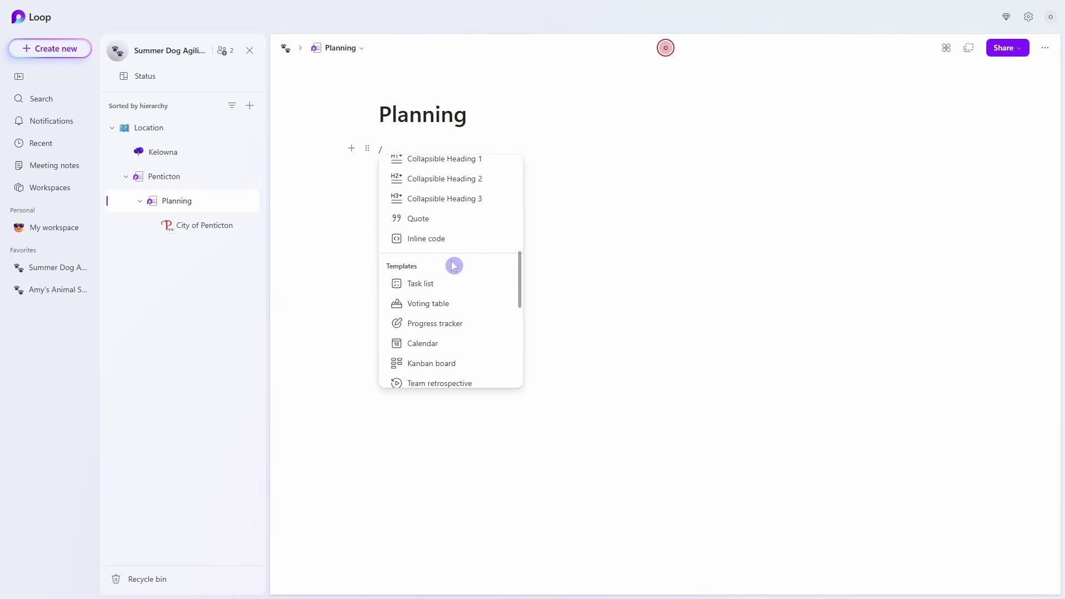
pyautogui.scroll(-1, 459, 264)
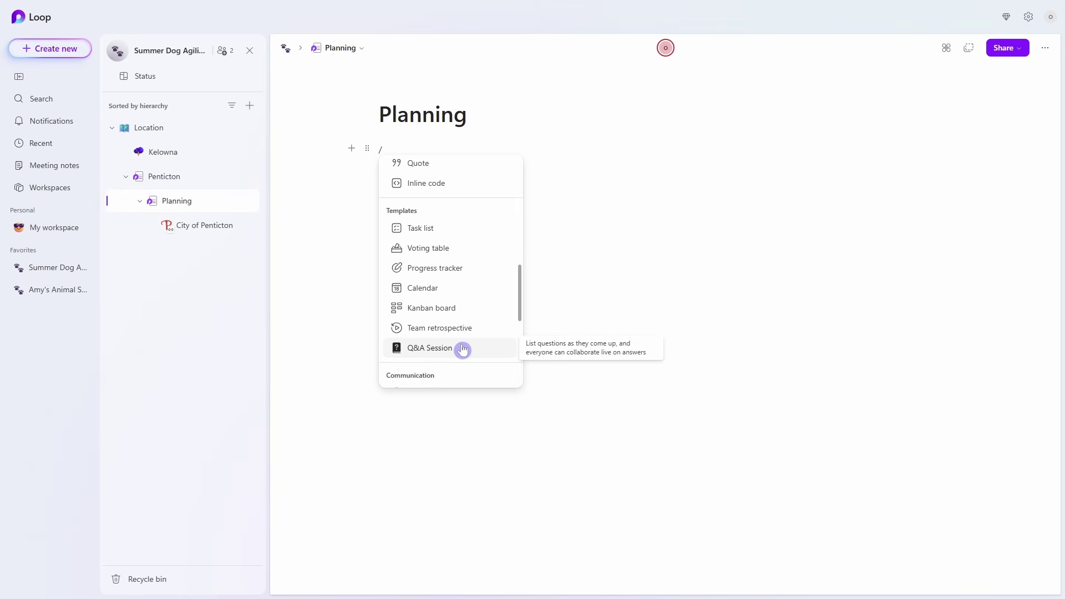
pyautogui.scroll(-3, 462, 349)
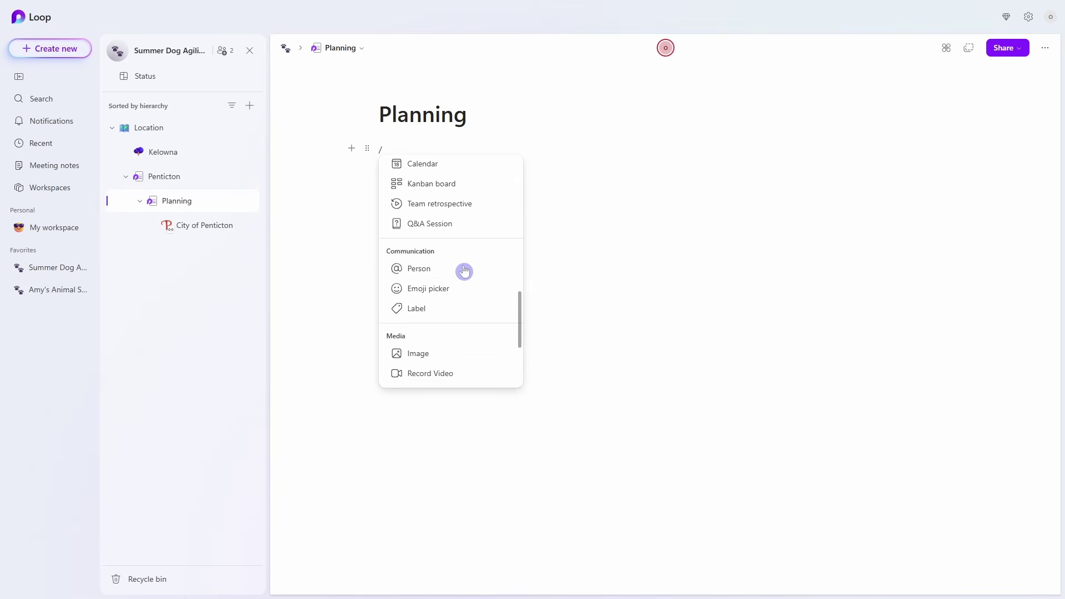
pyautogui.scroll(-2, 465, 270)
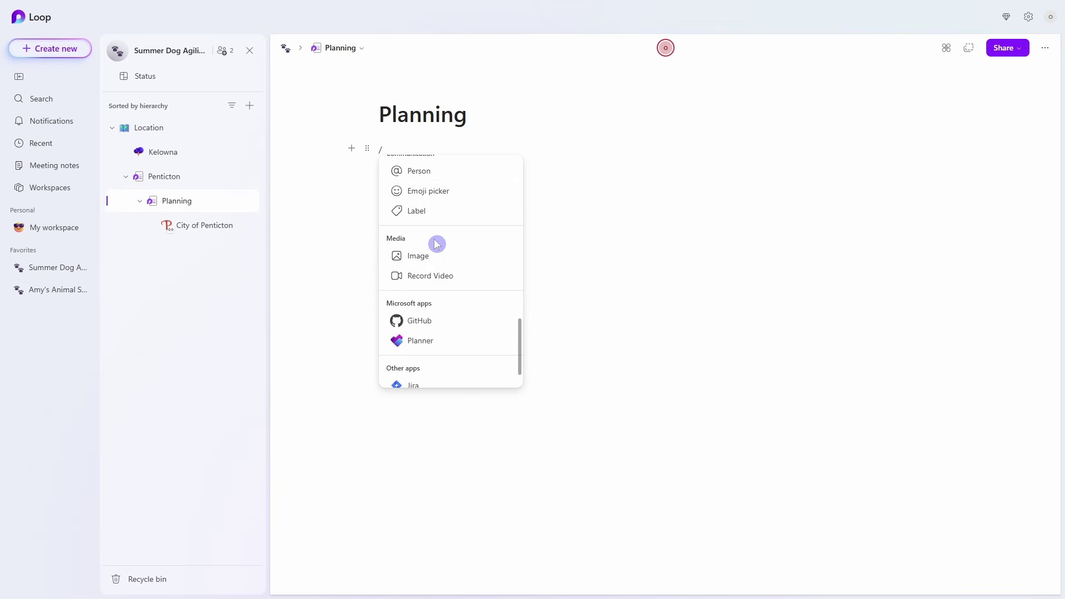
pyautogui.scroll(10, 470, 323)
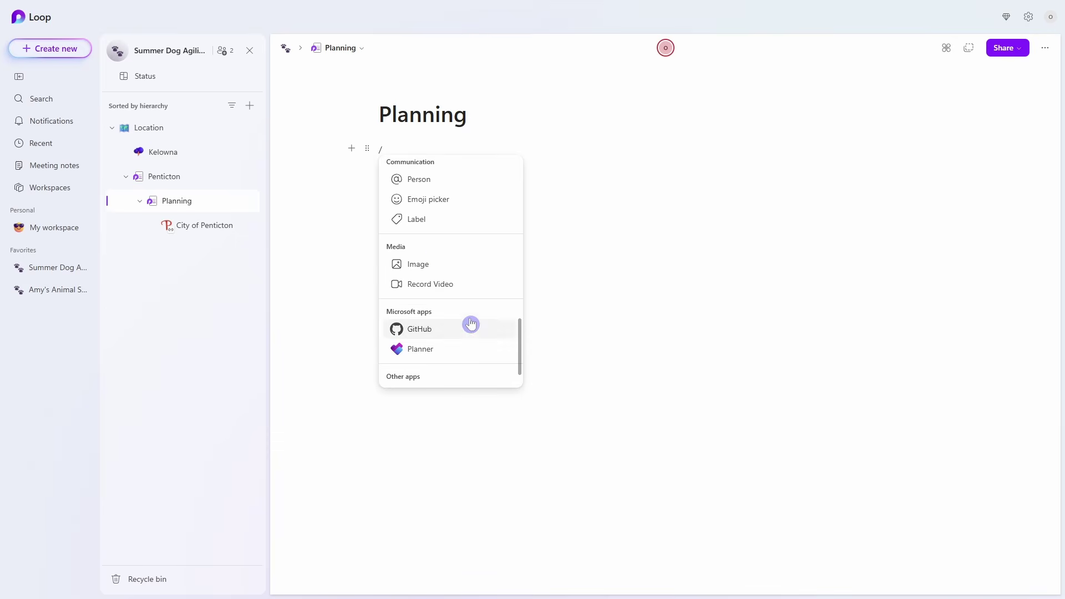
pyautogui.scroll(5, 471, 324)
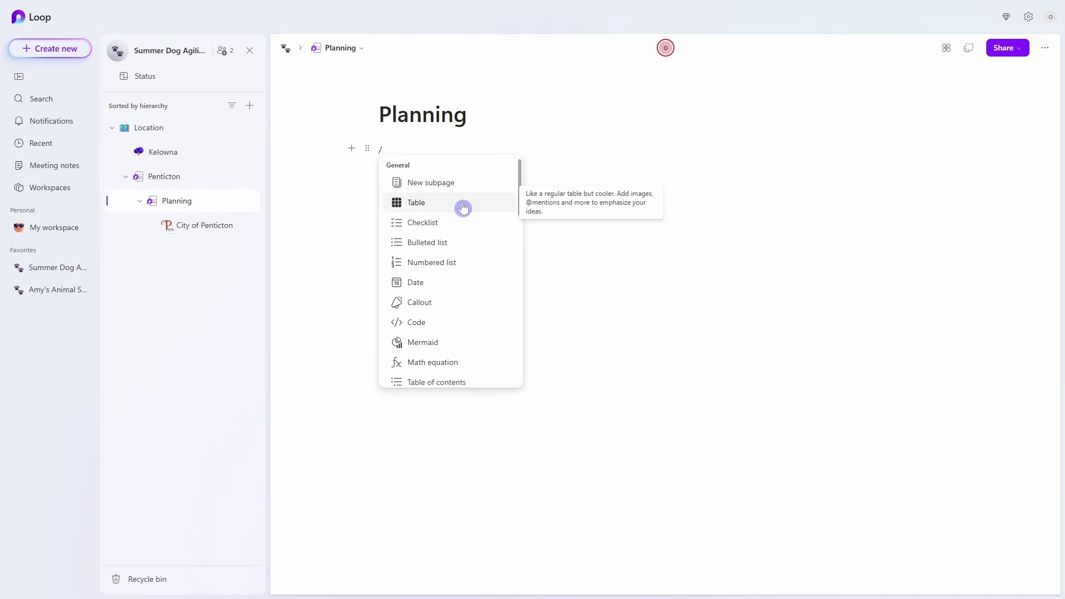
# Insert a table into the Planning page and rename its first column "Stages".
pyautogui.write('table')
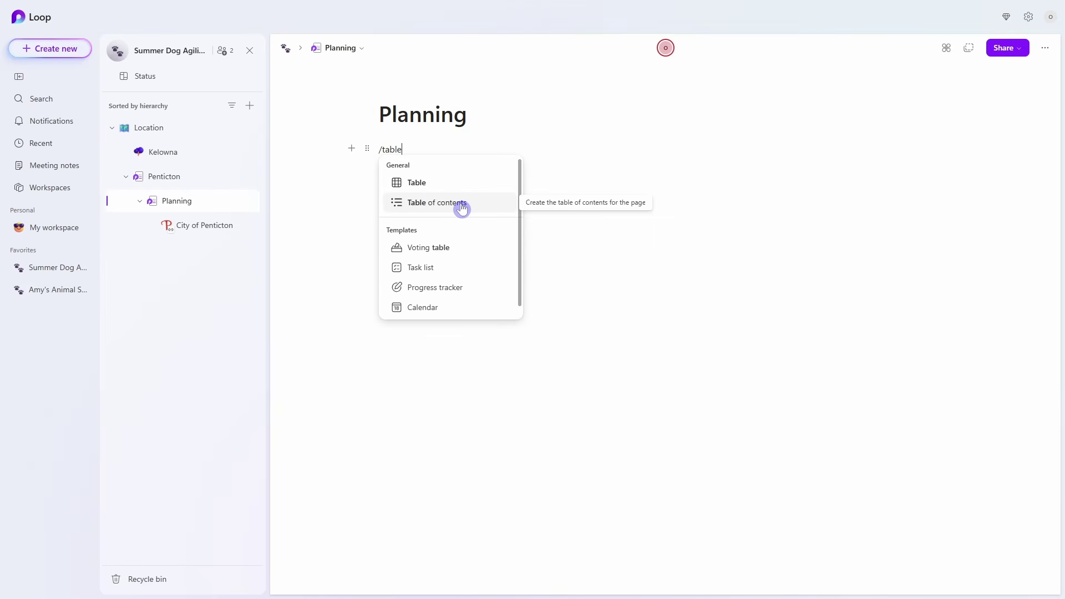
pyautogui.click(458, 185)
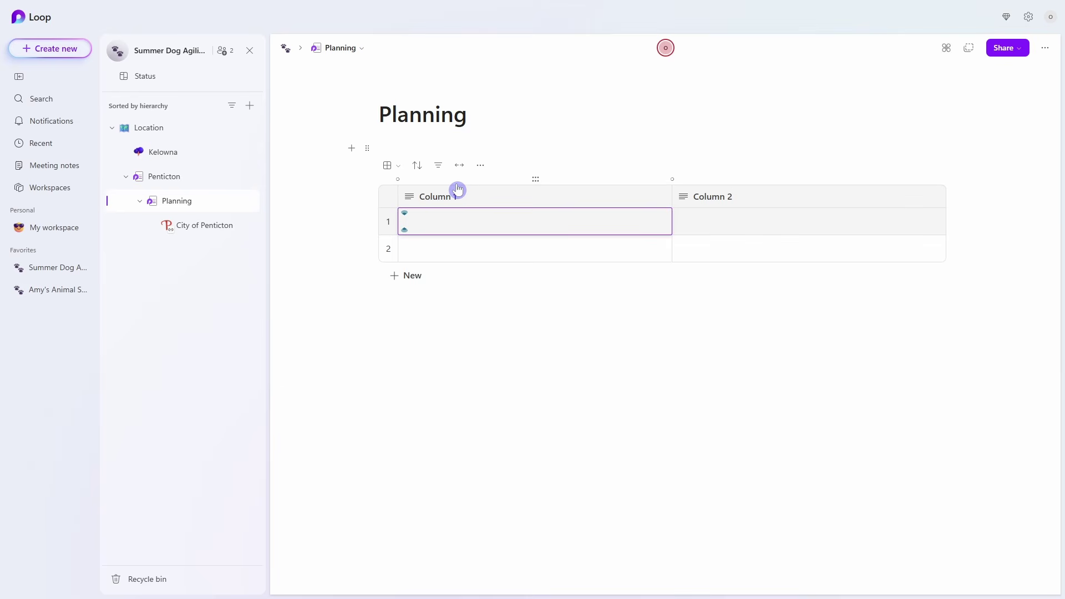
pyautogui.click(385, 314)
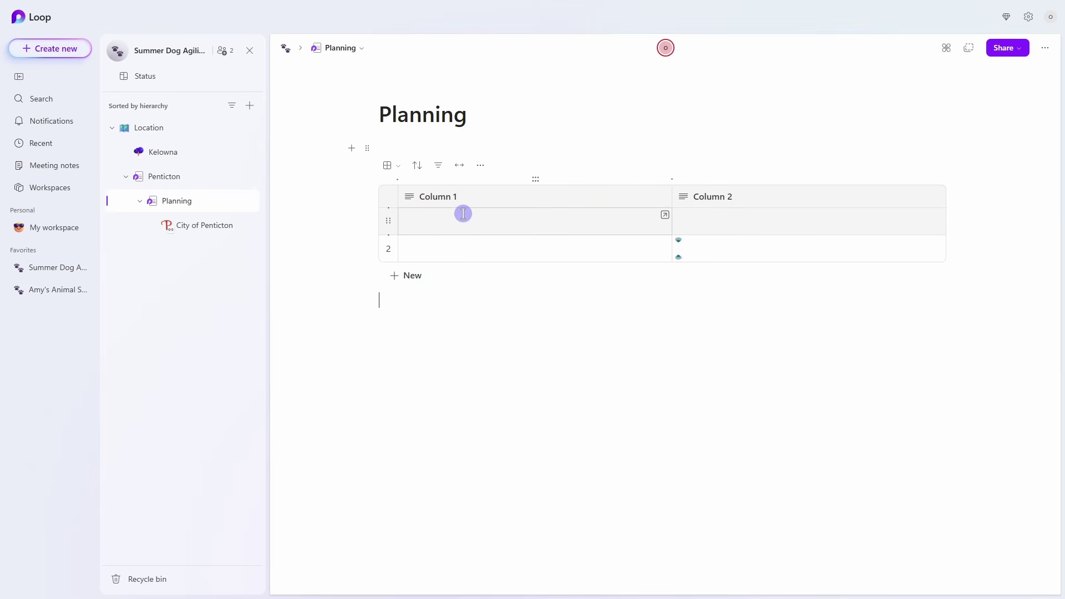
pyautogui.click(421, 196)
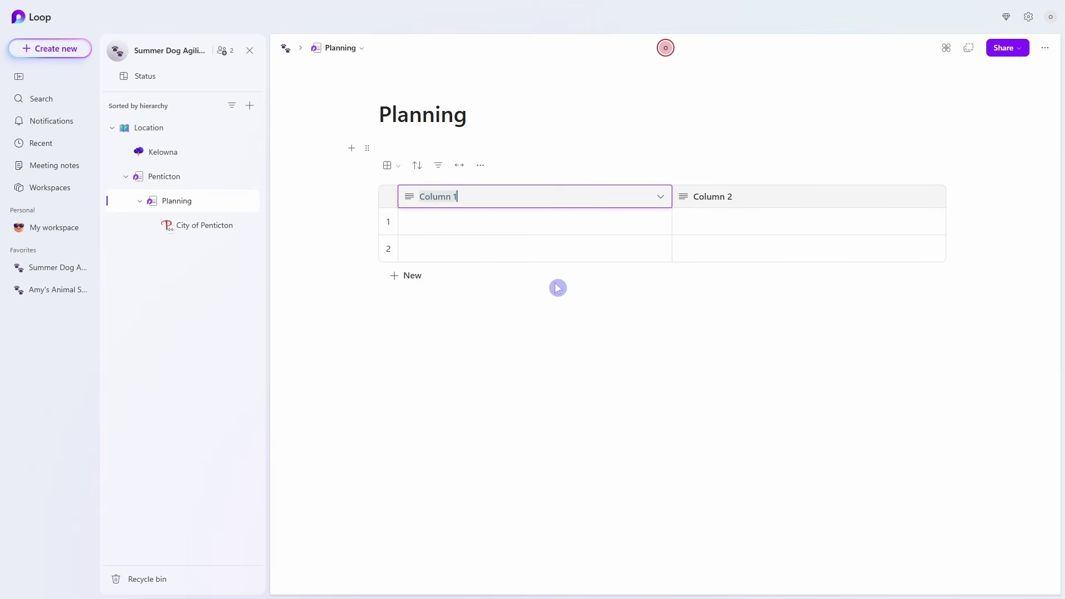
pyautogui.write('Stages')
pyautogui.press('Tab')
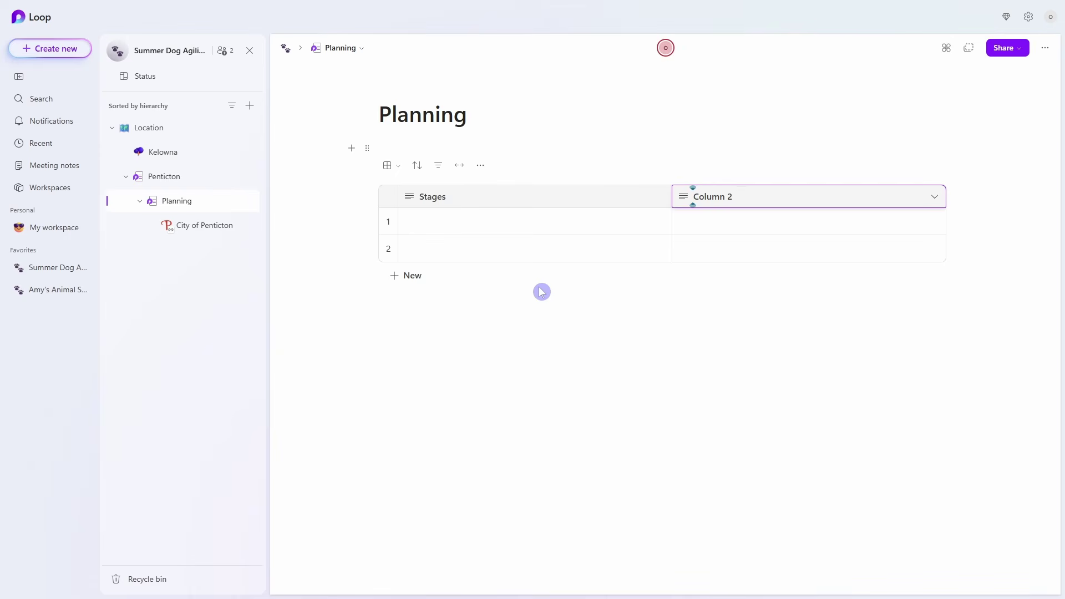
# Fill the Stages column with "Pre Event", "During Event" and, in an added third row, "Post Event".
pyautogui.click(487, 229)
pyautogui.write('Pre Event')
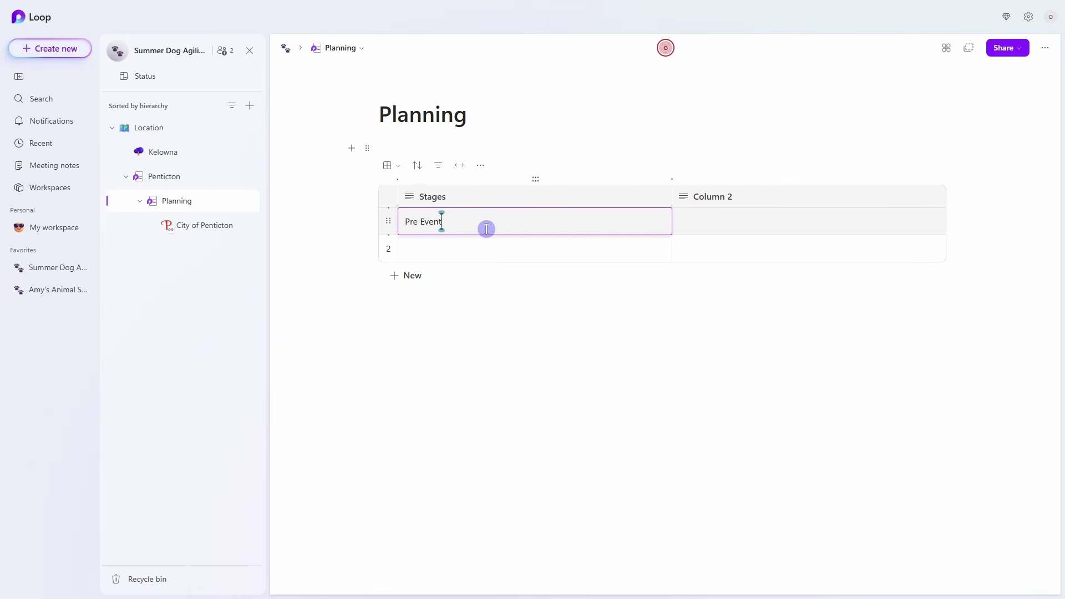
pyautogui.press('Return')
pyautogui.write('D')
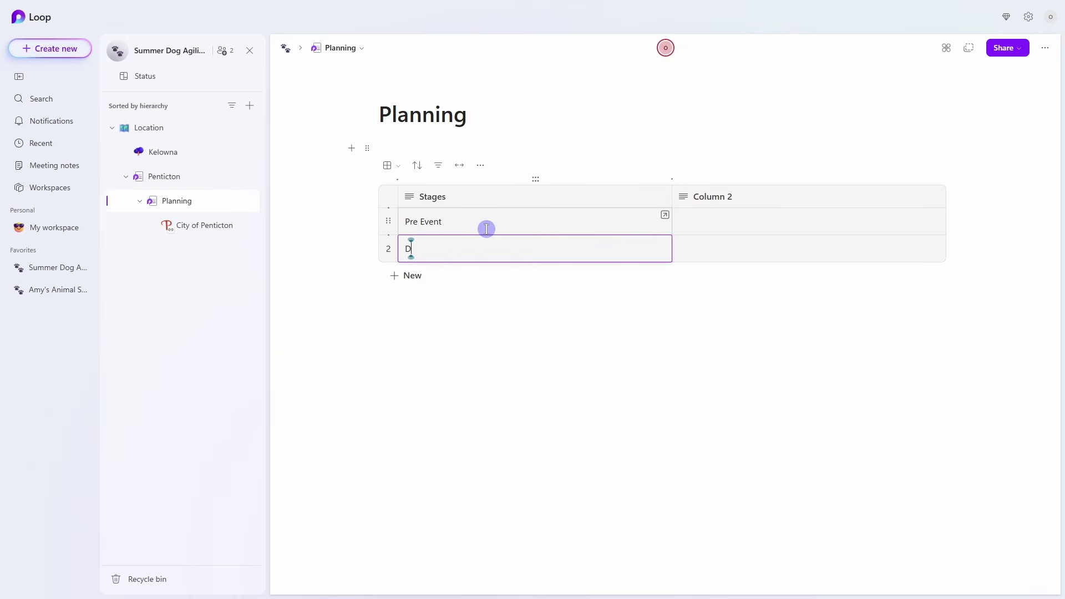
pyautogui.write('uring Event')
pyautogui.press('Tab')
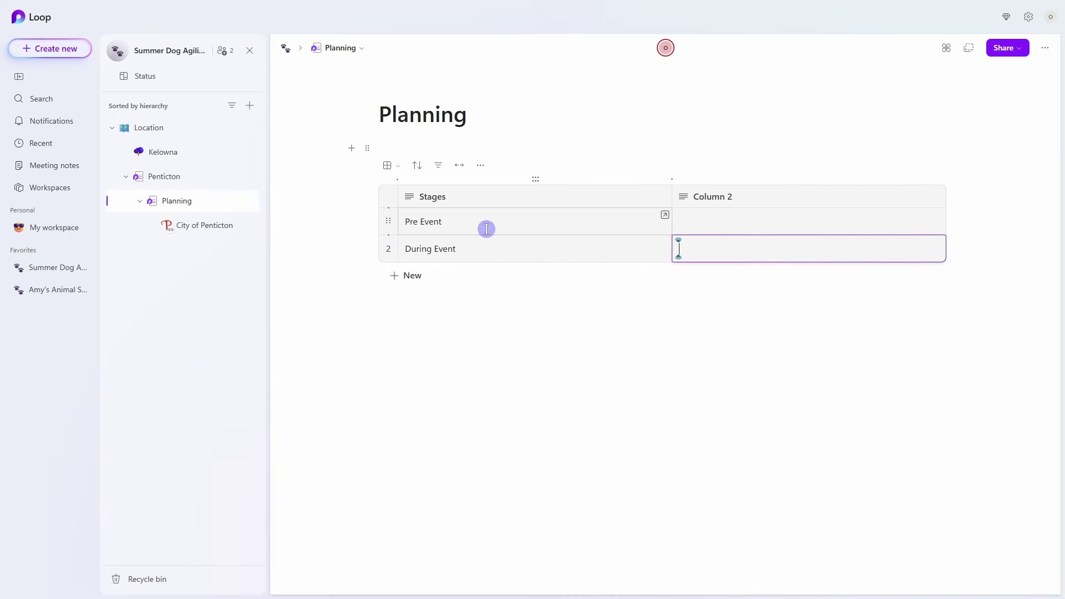
pyautogui.click(407, 276)
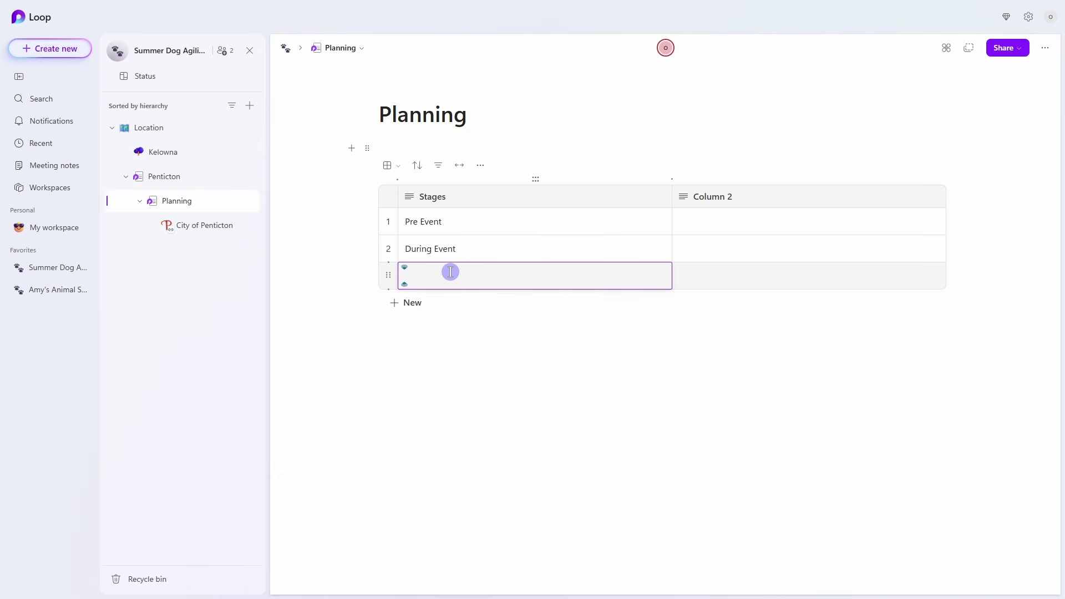
pyautogui.write('Post Event')
pyautogui.press('Tab')
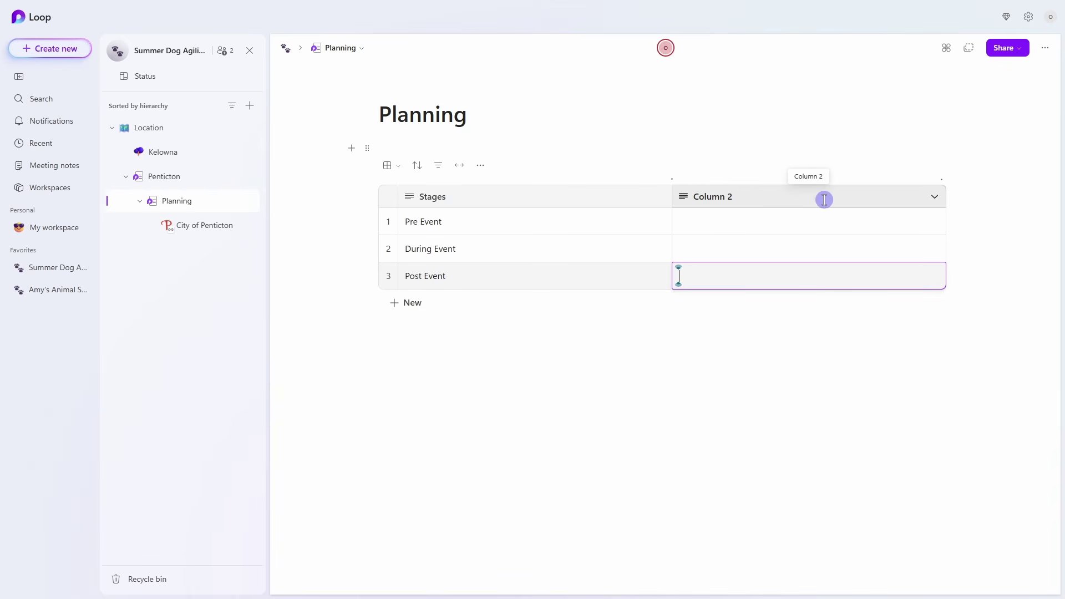
# Change the table's second column to the Person type and rename it "Organizer".
pyautogui.click(935, 197)
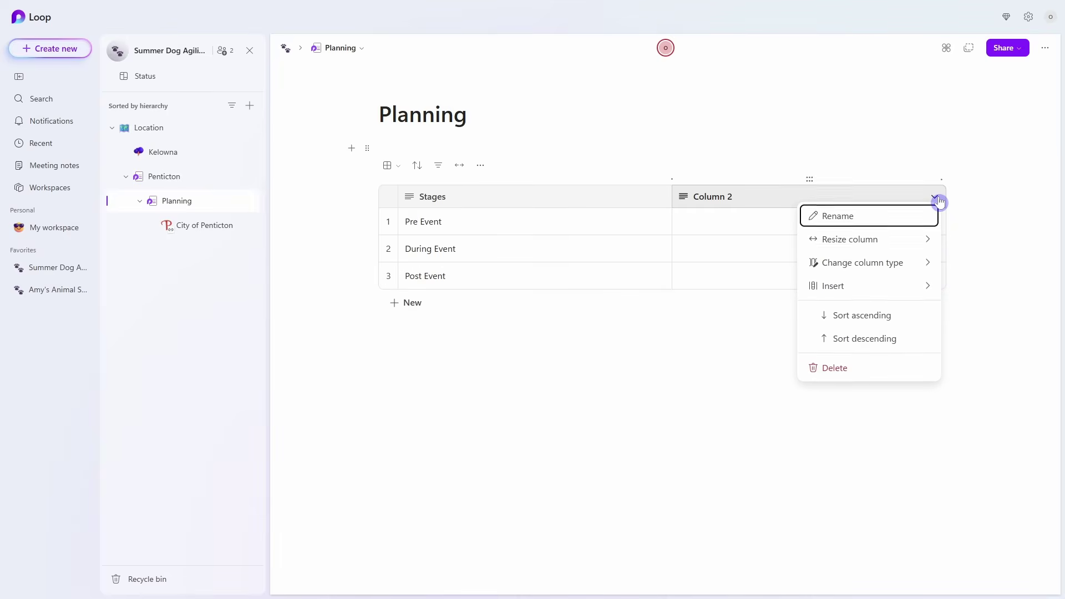
pyautogui.moveTo(894, 262)
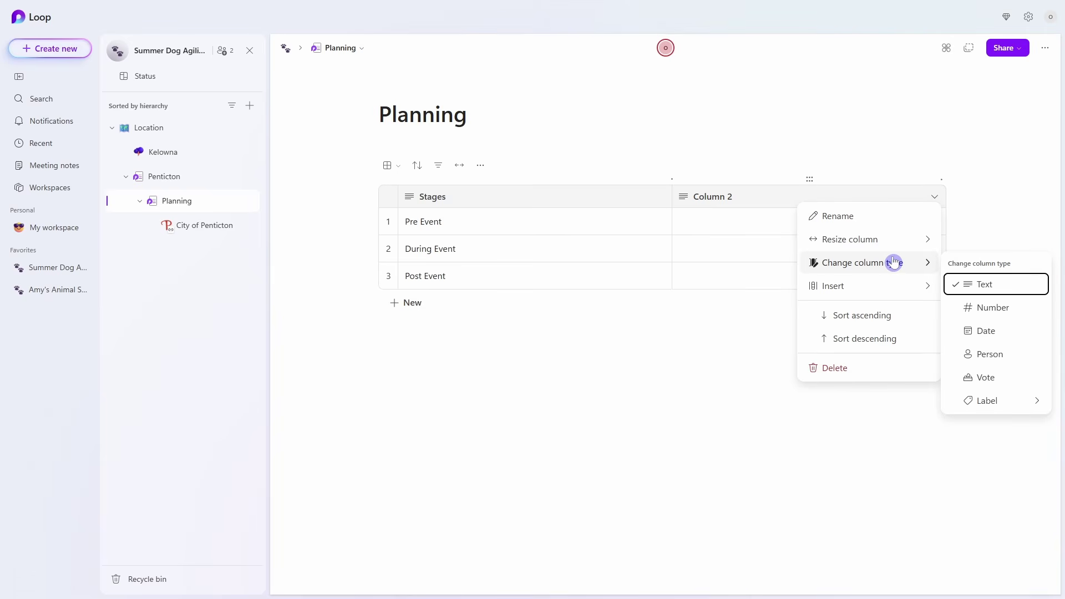
pyautogui.click(1014, 362)
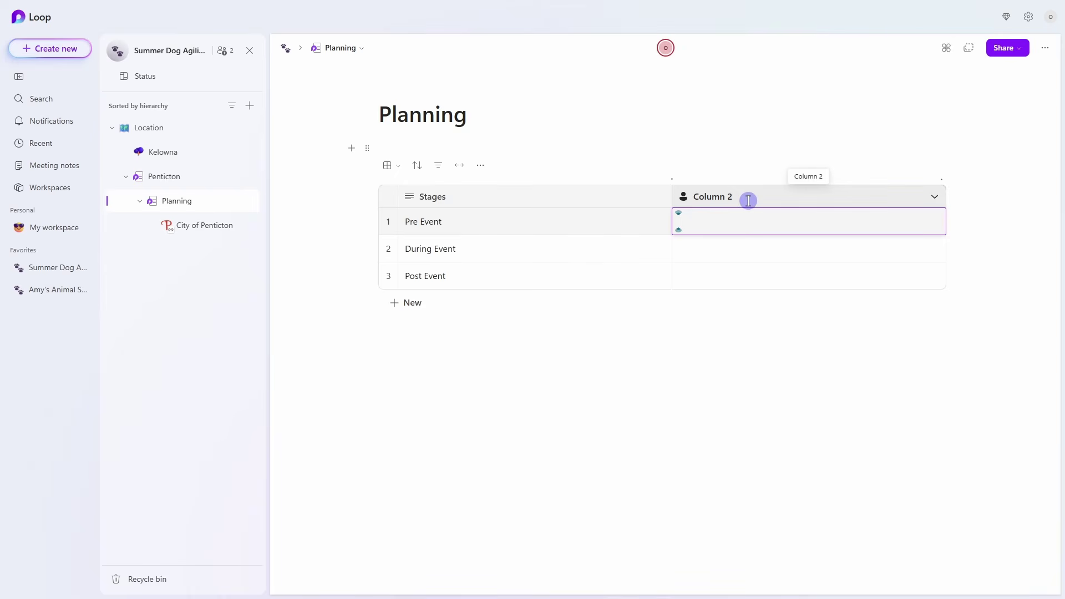
pyautogui.click(689, 198)
pyautogui.press('BackSpace')
pyautogui.write('Organizer')
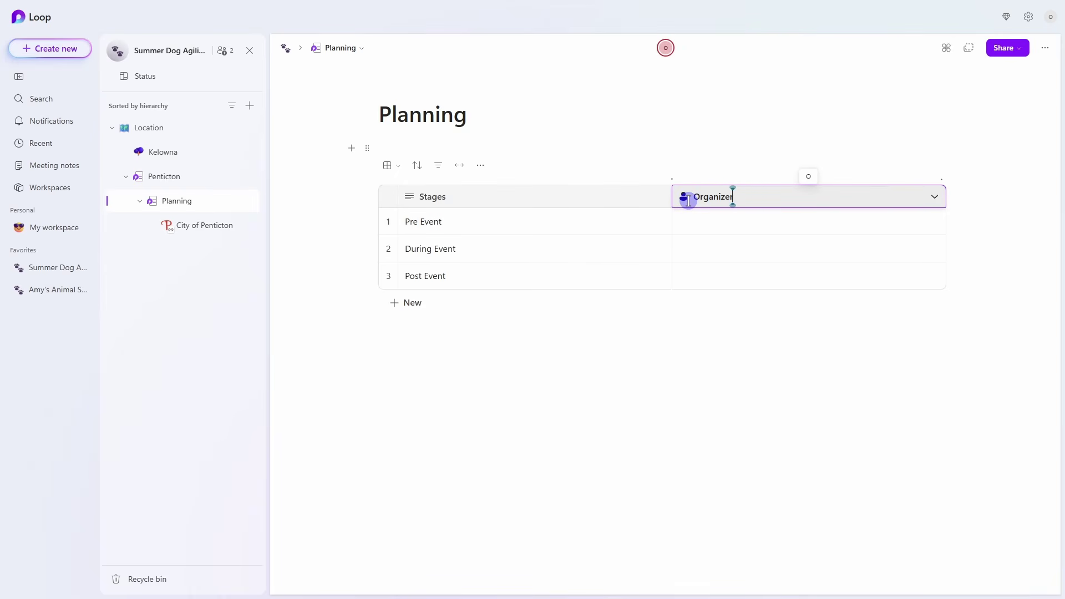
pyautogui.press('Return')
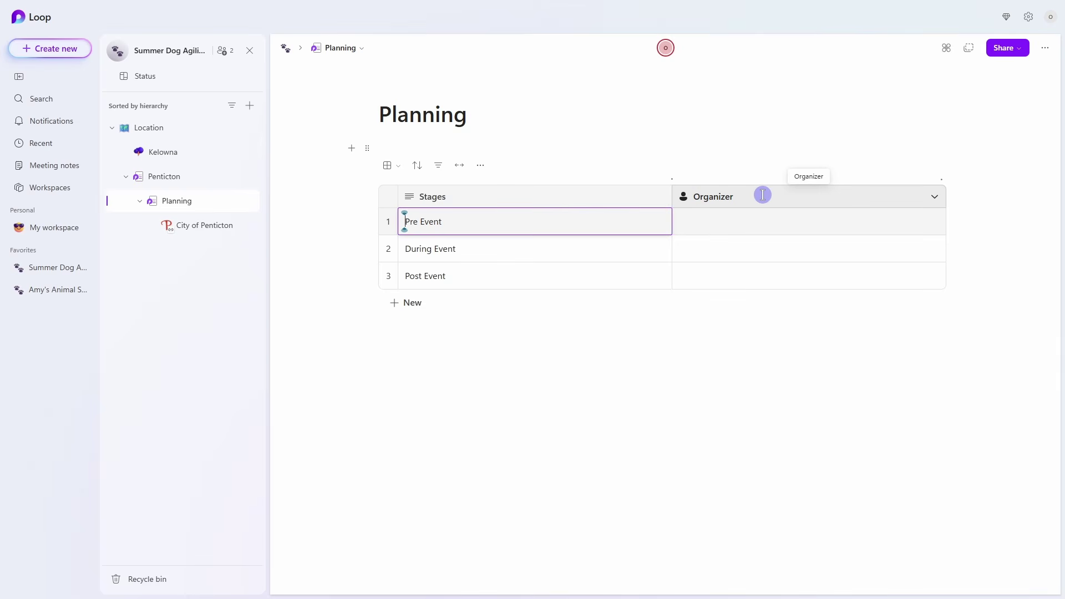
# Assign the first suggested person as organizer of Pre Event, the third to During Event and the second to Post Event.
pyautogui.click(715, 223)
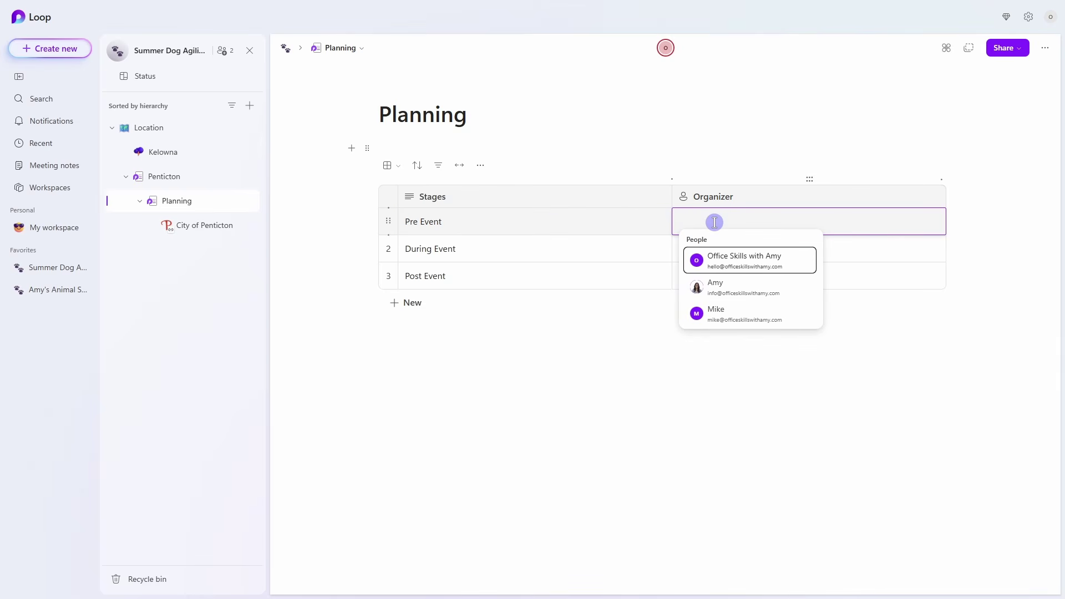
pyautogui.click(716, 261)
pyautogui.click(712, 251)
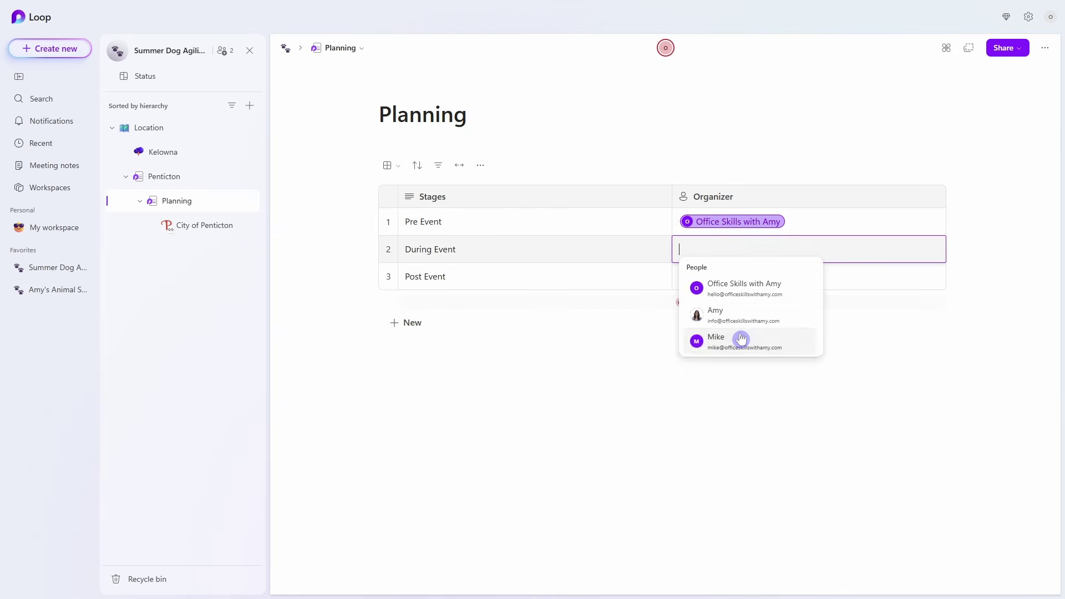
pyautogui.click(741, 339)
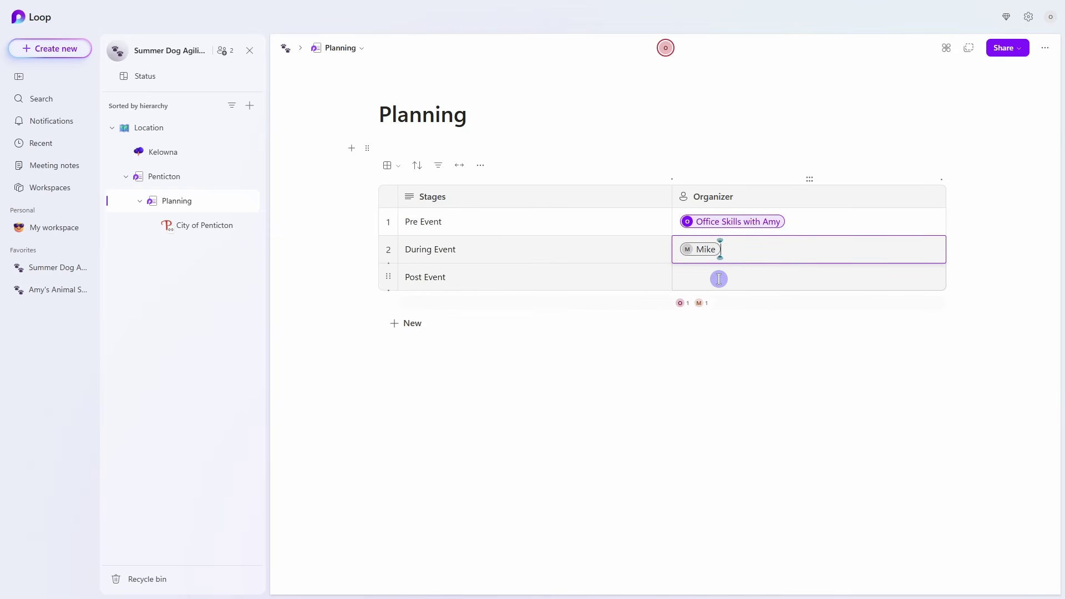
pyautogui.click(719, 278)
pyautogui.click(747, 341)
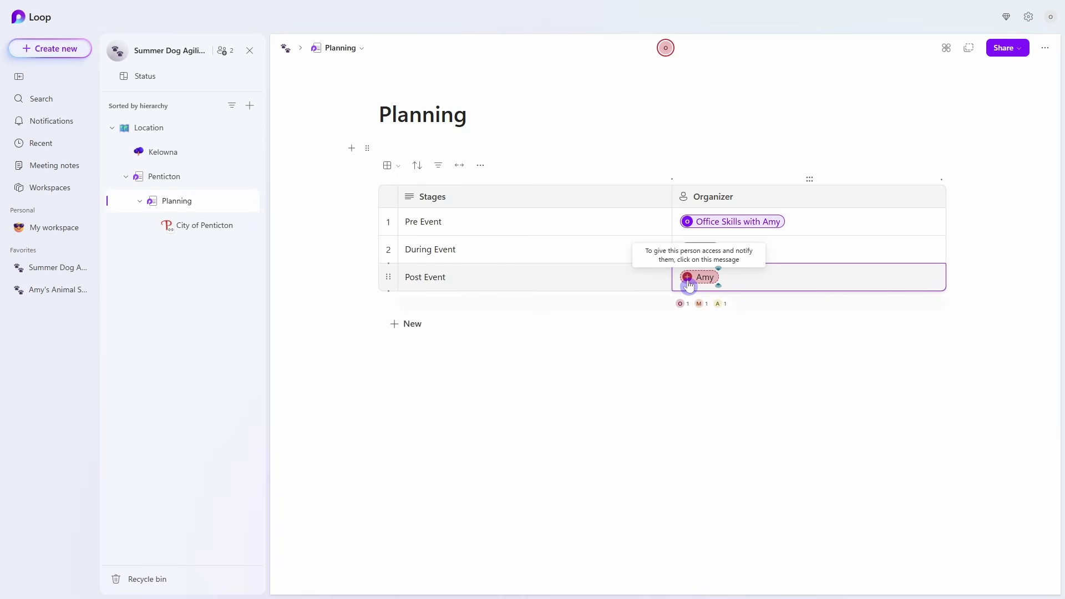
# Insert a new column to the right of the Organizer column.
pyautogui.press('Up')
pyautogui.press('Up')
pyautogui.press('Up')
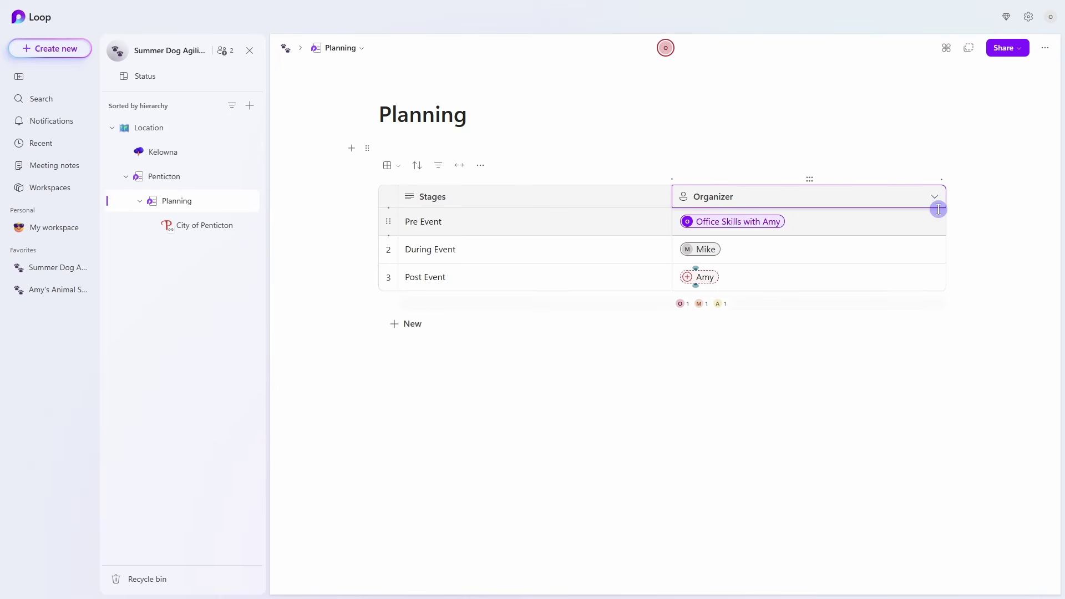
pyautogui.rightClick(890, 199)
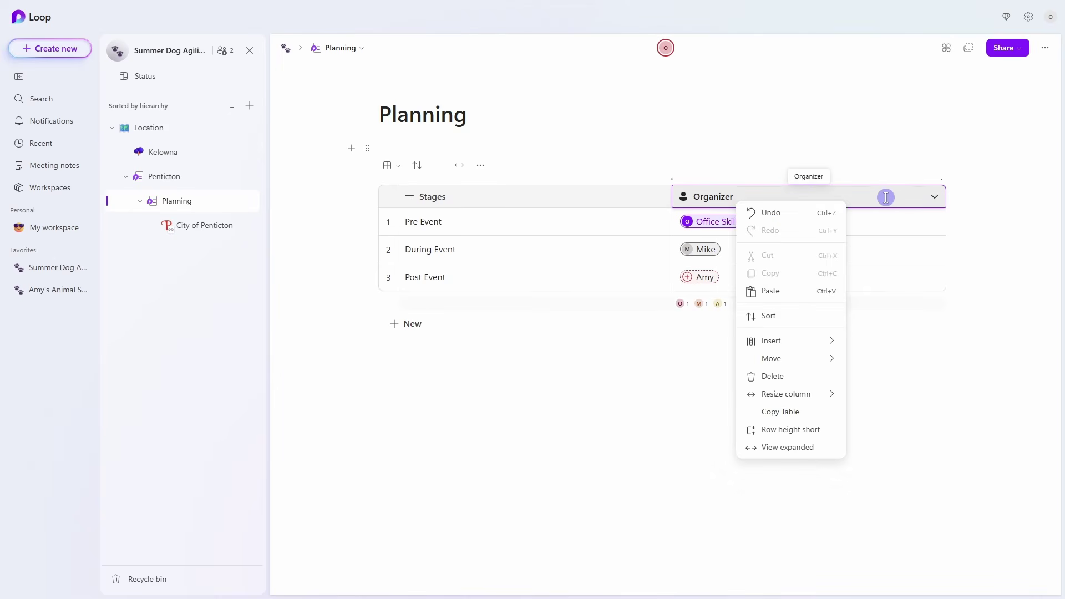
pyautogui.moveTo(799, 345)
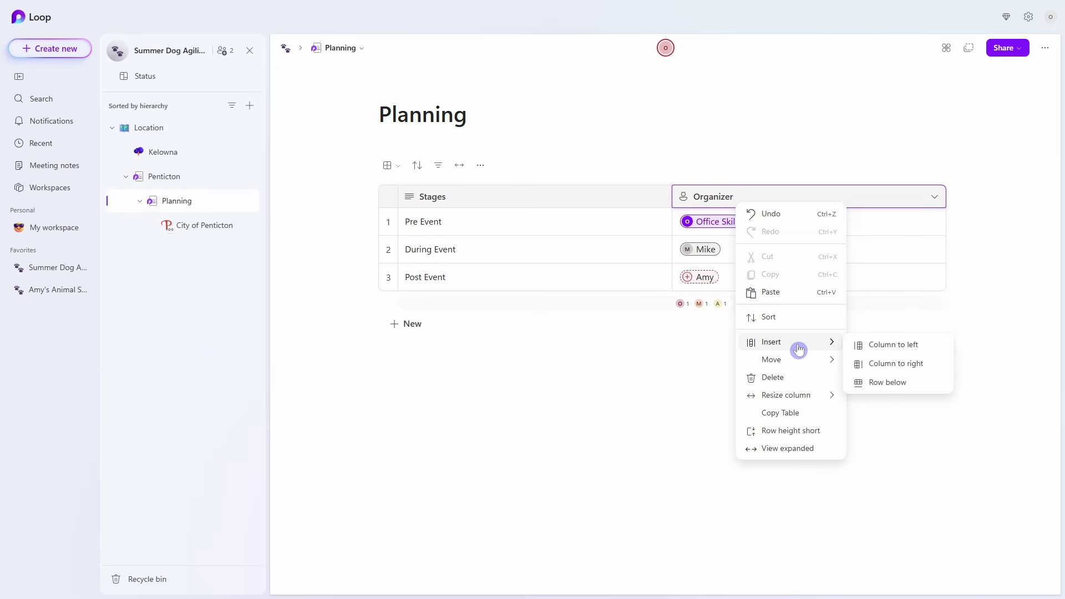
pyautogui.click(911, 364)
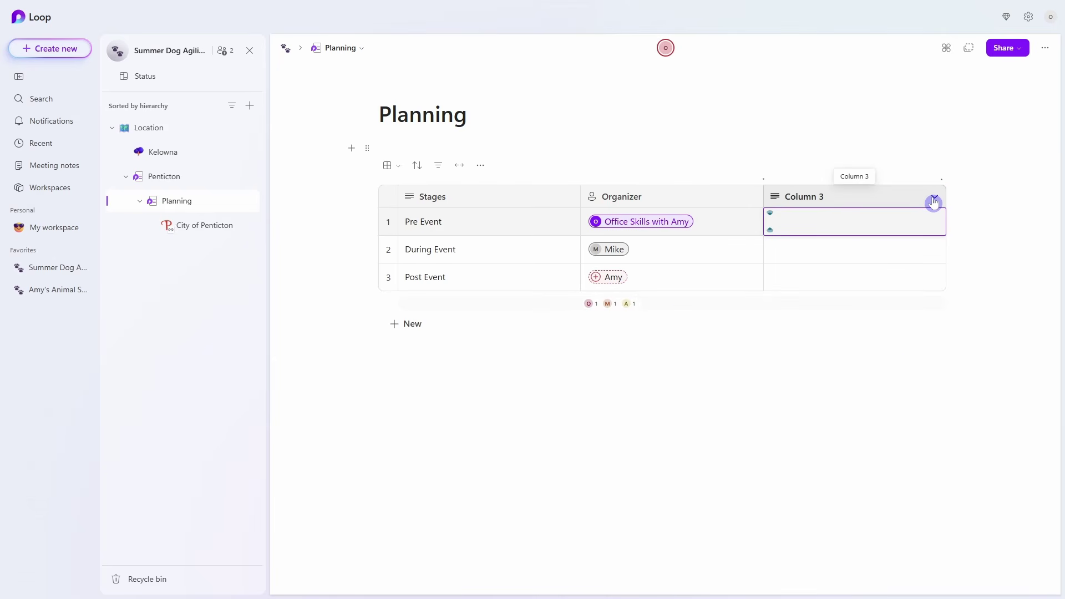
# Change the table's third column to the Number type and rename it "Budget".
pyautogui.click(933, 200)
pyautogui.moveTo(891, 262)
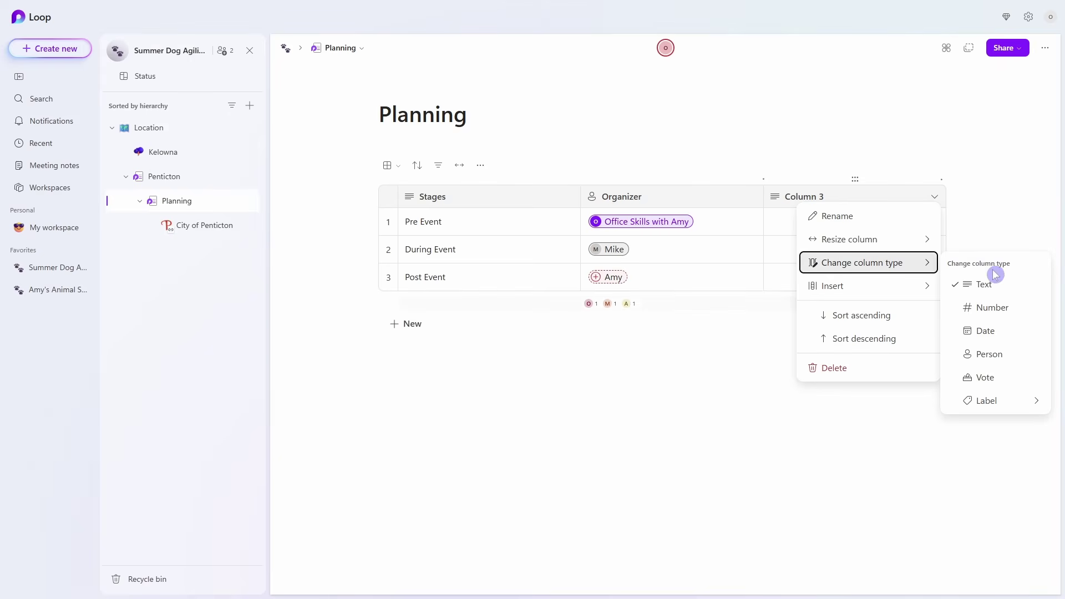
pyautogui.click(1005, 306)
pyautogui.click(800, 196)
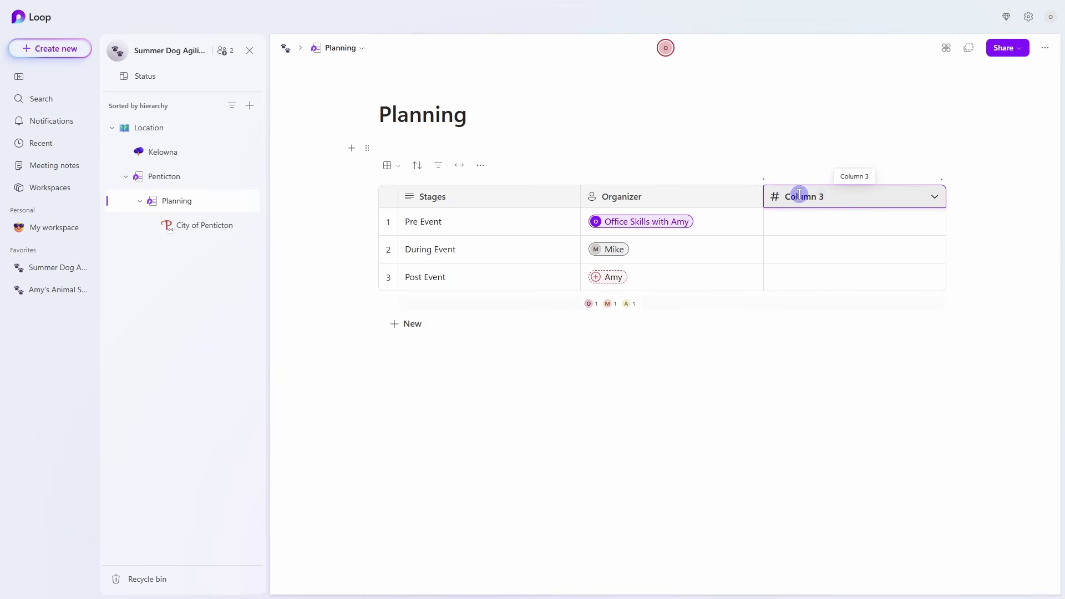
pyautogui.write('Budgeet')
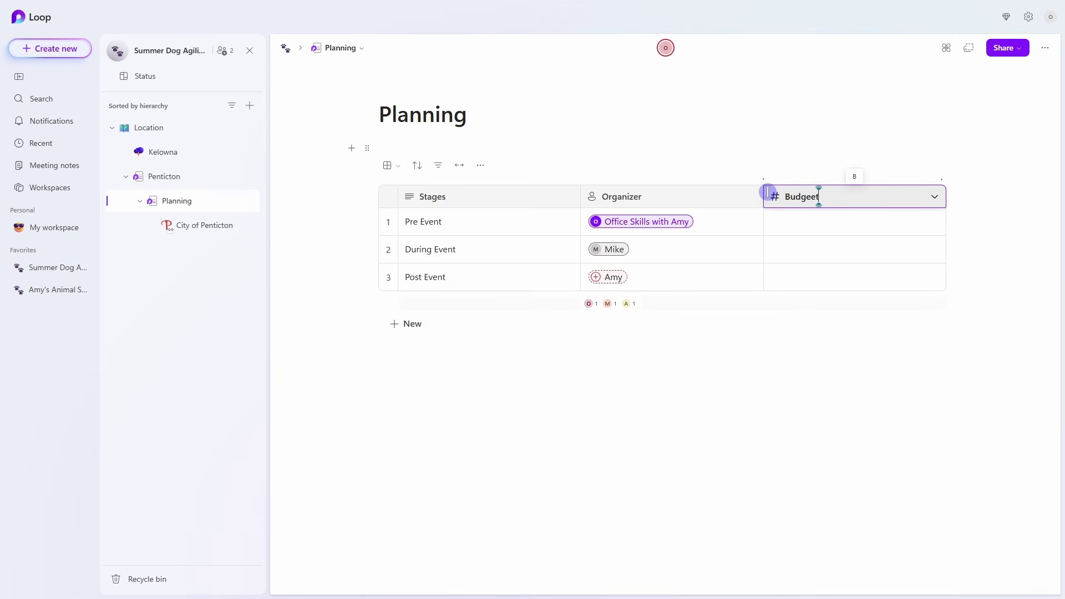
pyautogui.press('Return')
pyautogui.click(811, 208)
pyautogui.press('BackSpace')
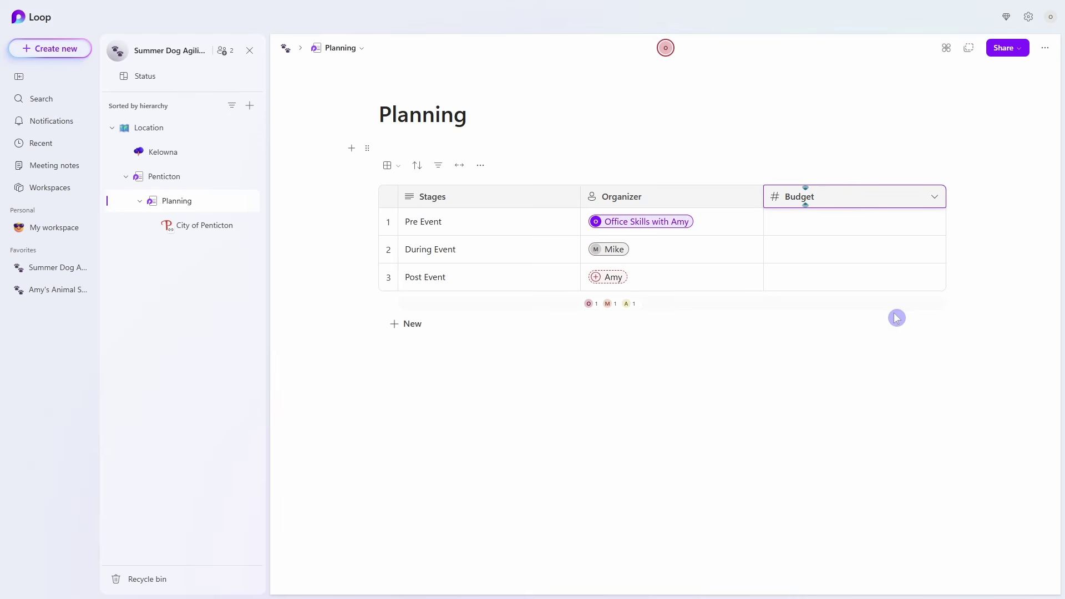
# Enter budgets of 1000 for Pre Event and 500 for During Event, and view the Budget column's summary calculation options.
pyautogui.click(853, 226)
pyautogui.write('1')
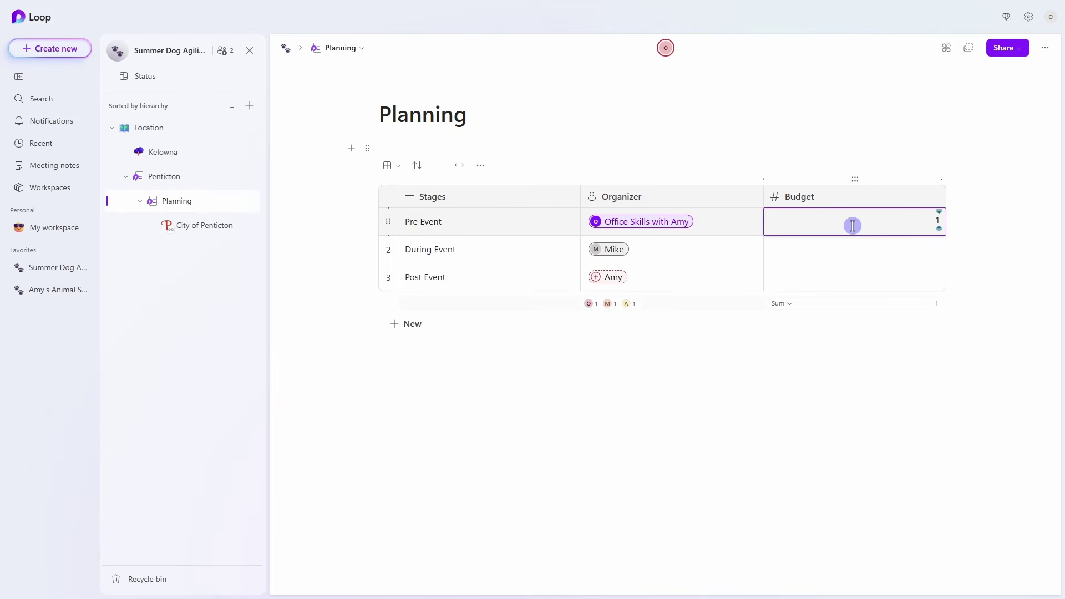
pyautogui.write('000')
pyautogui.press('Return')
pyautogui.press('Return')
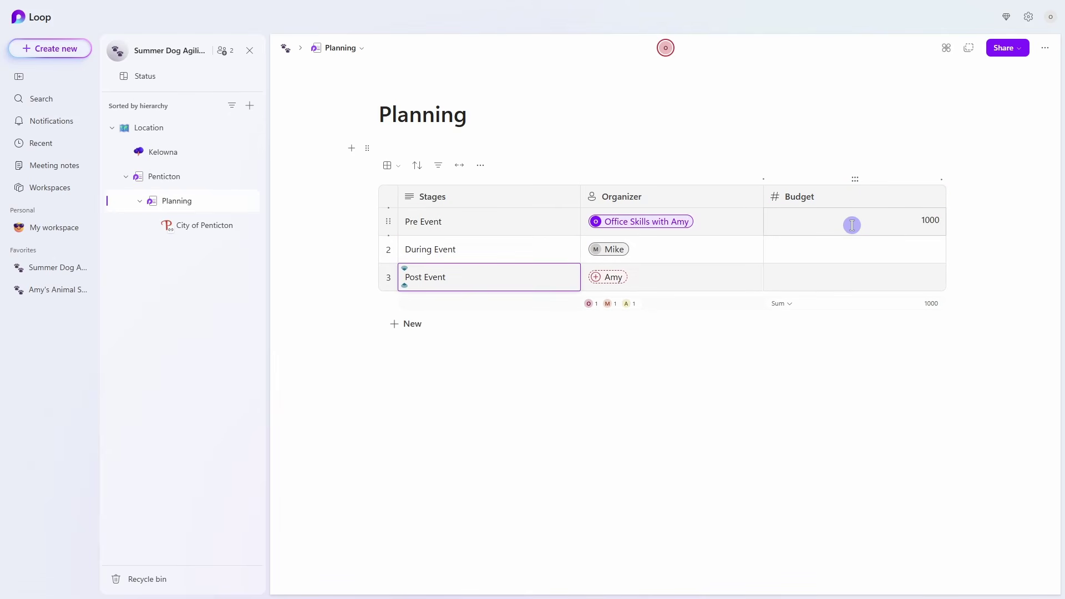
pyautogui.click(861, 246)
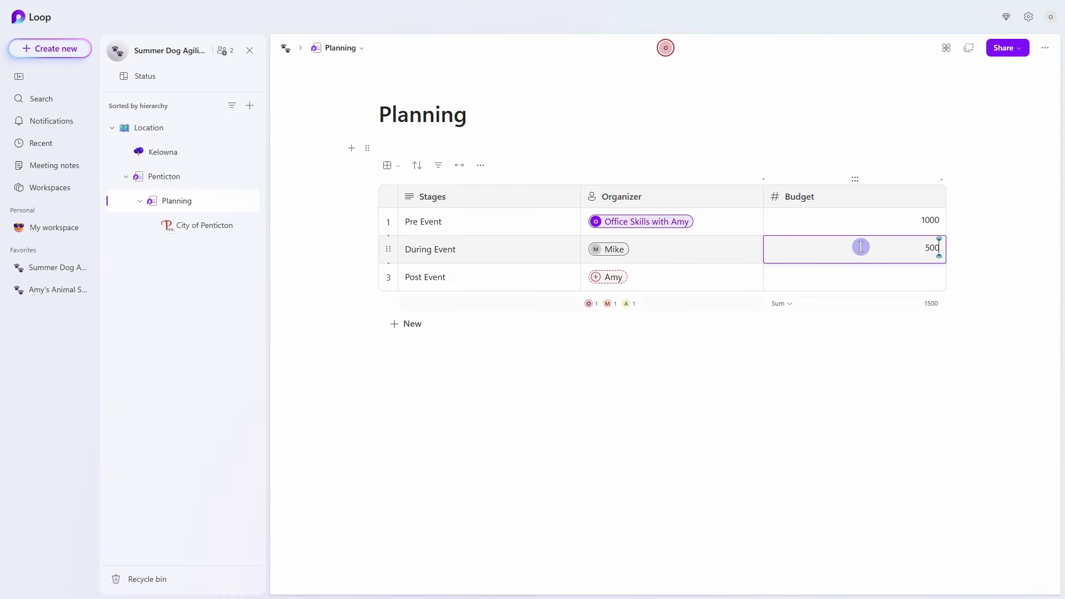
pyautogui.click(875, 339)
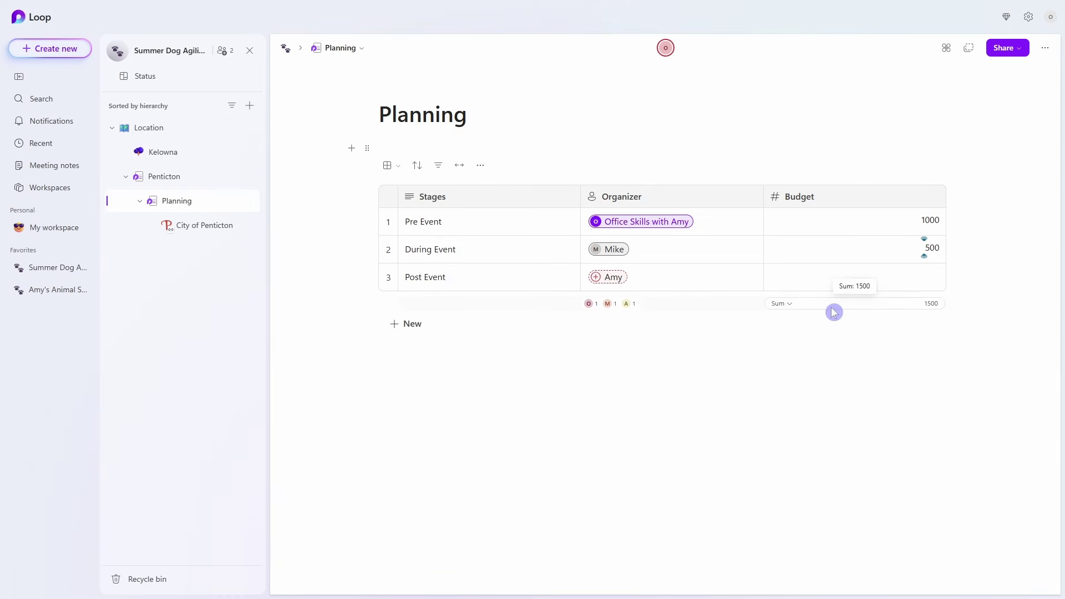
pyautogui.click(792, 305)
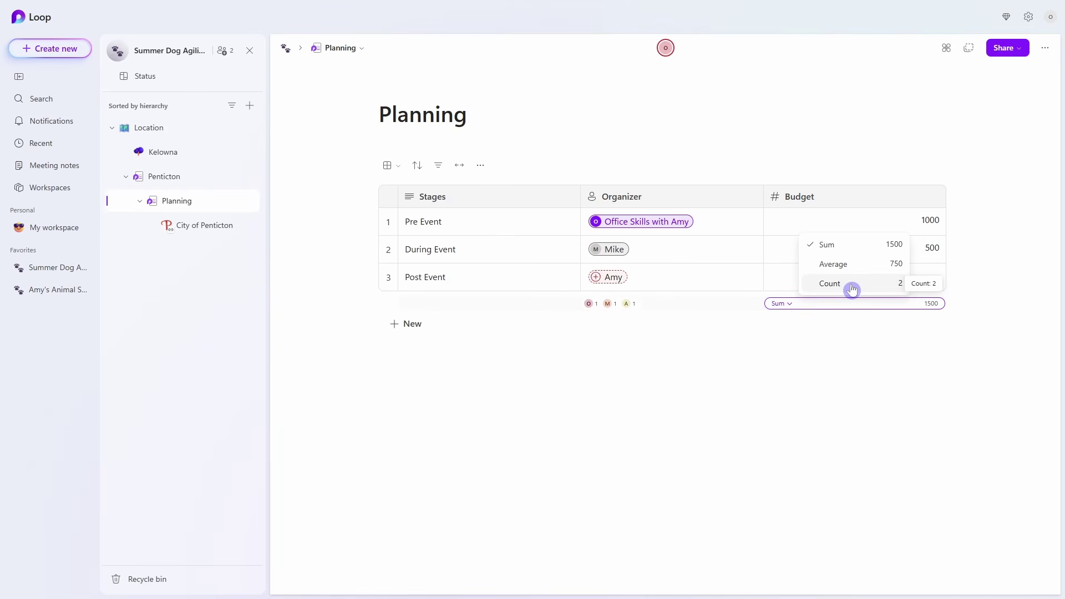
pyautogui.click(856, 336)
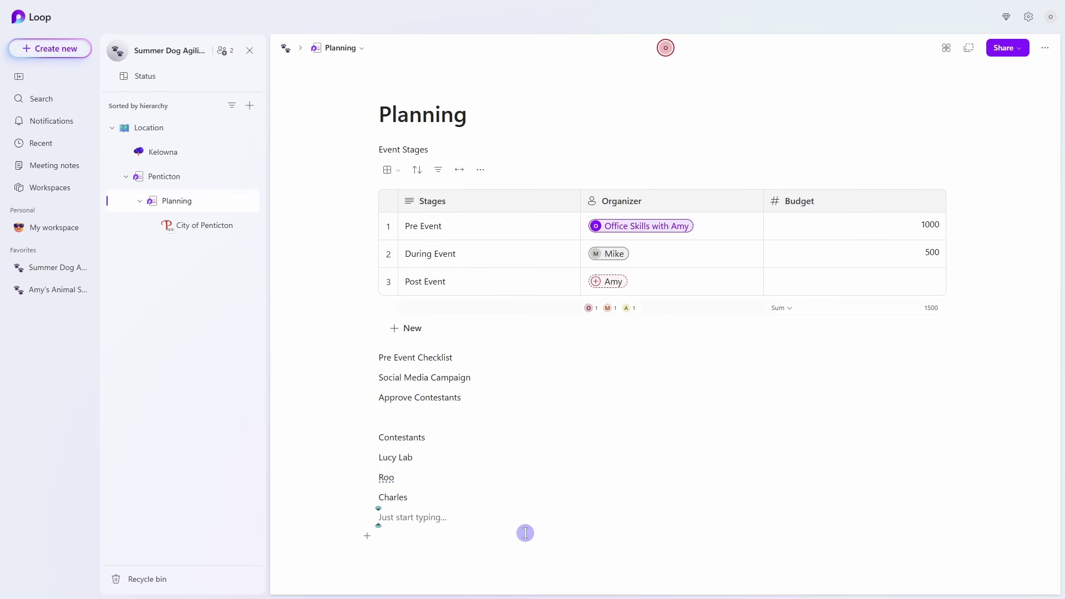
# Remove the empty line at the end of the page and format "Event Stages" as Heading 2.
pyautogui.press('BackSpace')
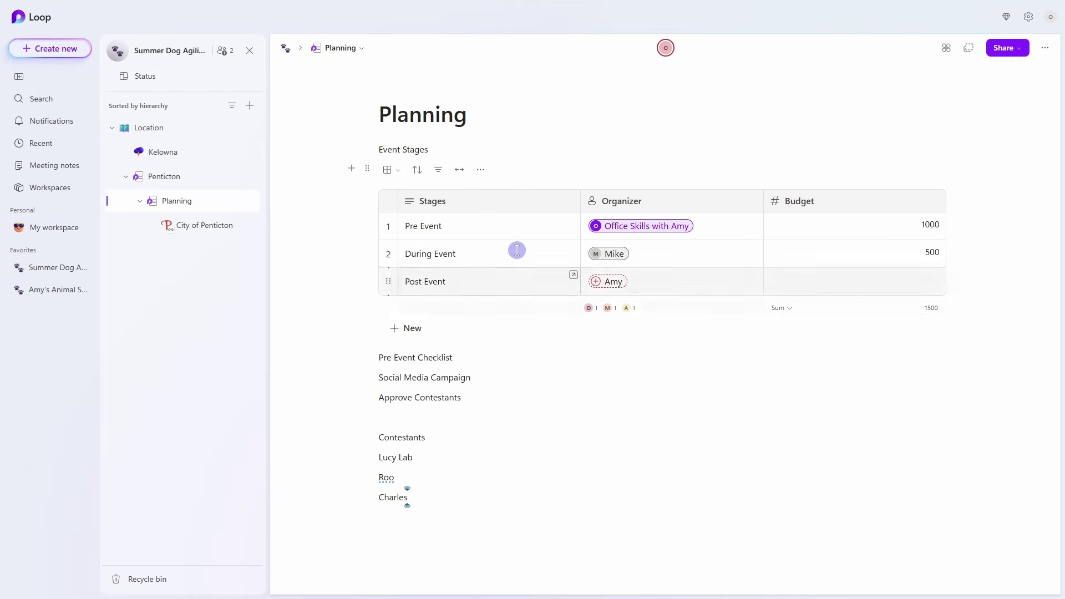
pyautogui.moveTo(455, 149); pyautogui.dragTo(379, 149)
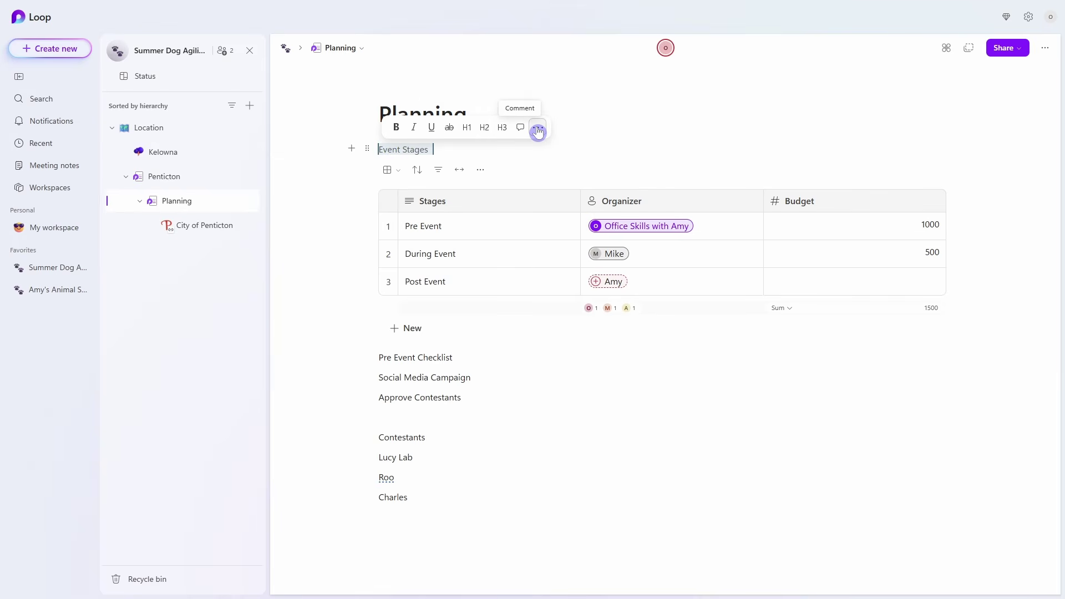
pyautogui.click(485, 128)
pyautogui.click(484, 161)
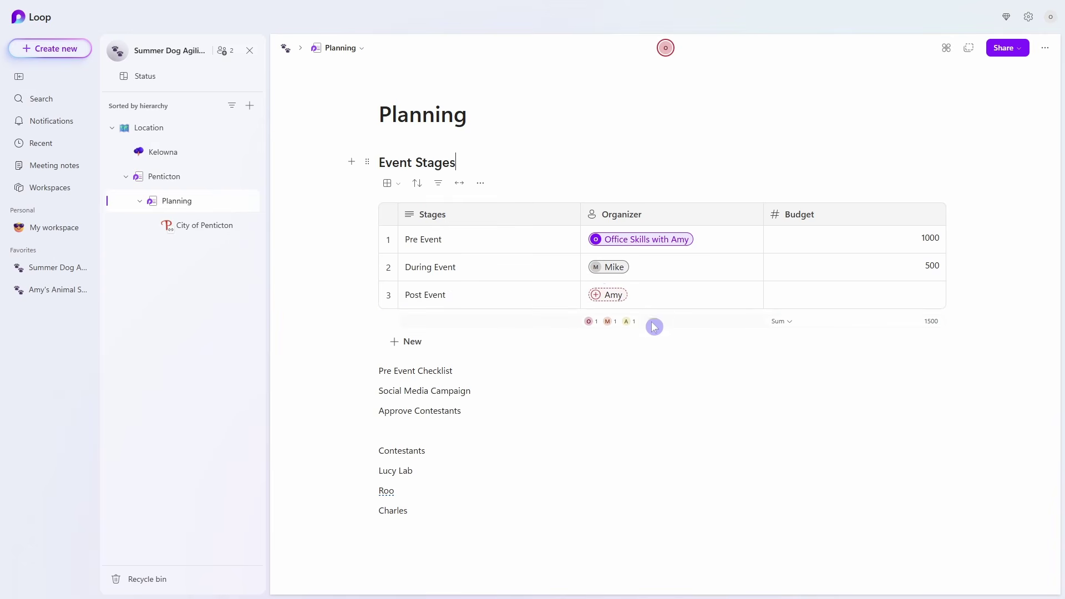
# Review the heading and list formats for the "Pre Event Checklist" line and format it as Heading 2.
pyautogui.click(471, 370)
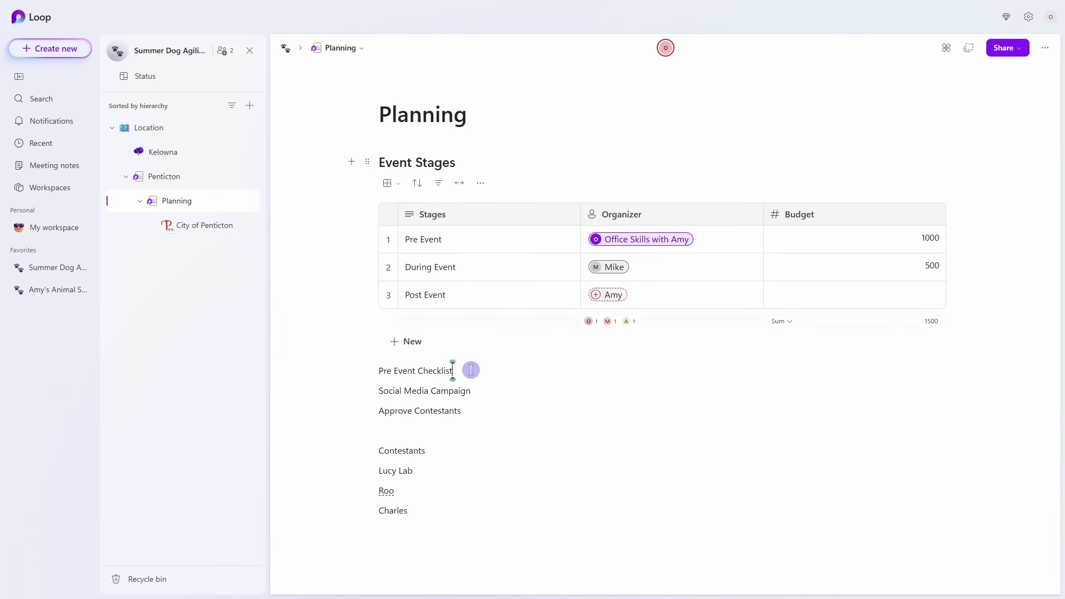
pyautogui.moveTo(471, 370); pyautogui.dragTo(368, 371)
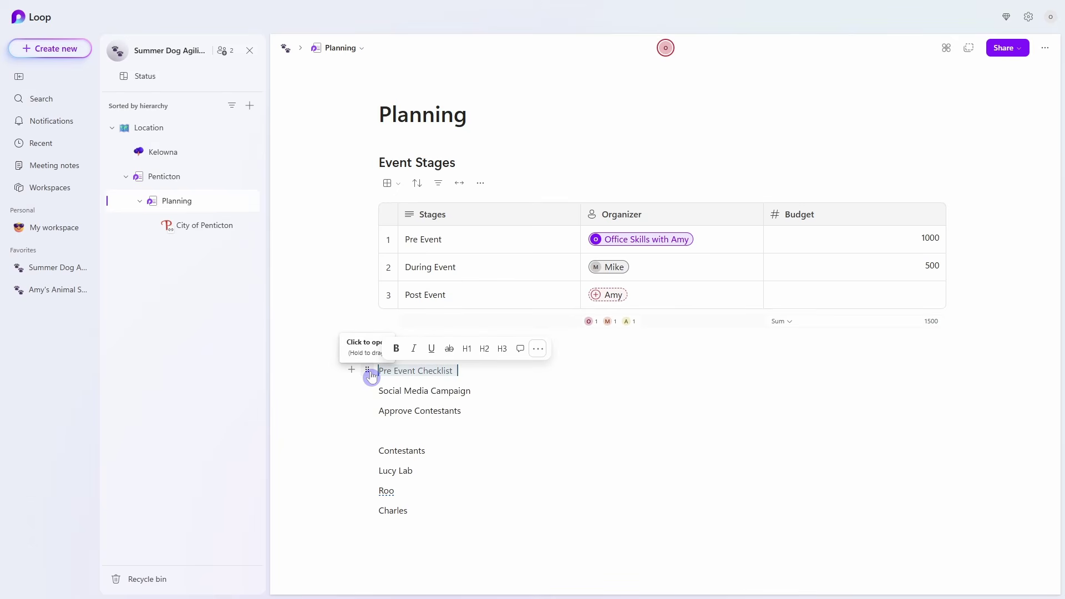
pyautogui.click(538, 350)
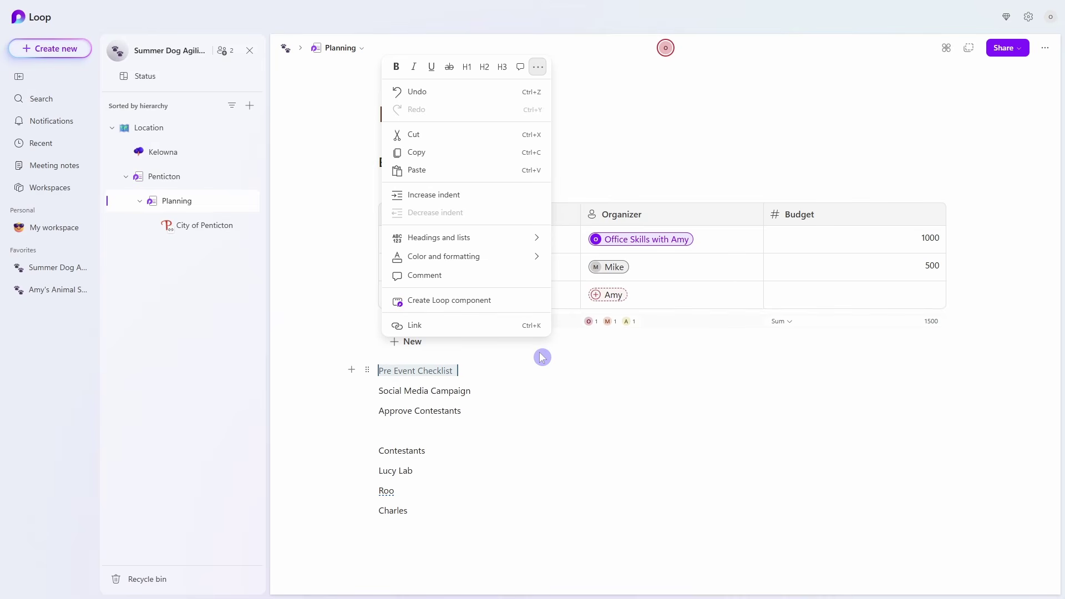
pyautogui.moveTo(520, 242)
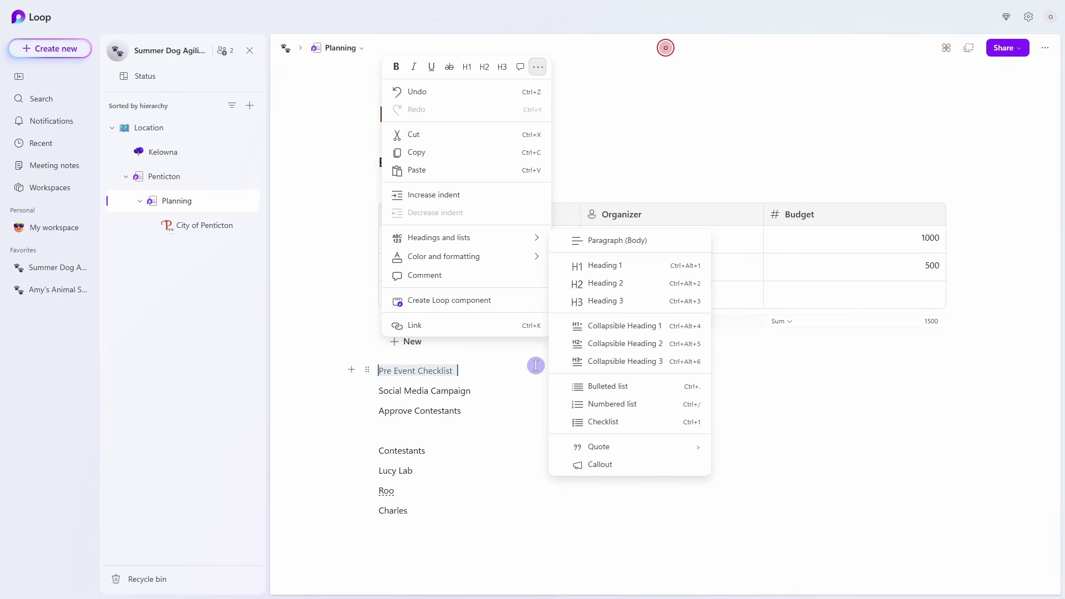
pyautogui.click(499, 368)
pyautogui.moveTo(493, 369); pyautogui.dragTo(369, 370)
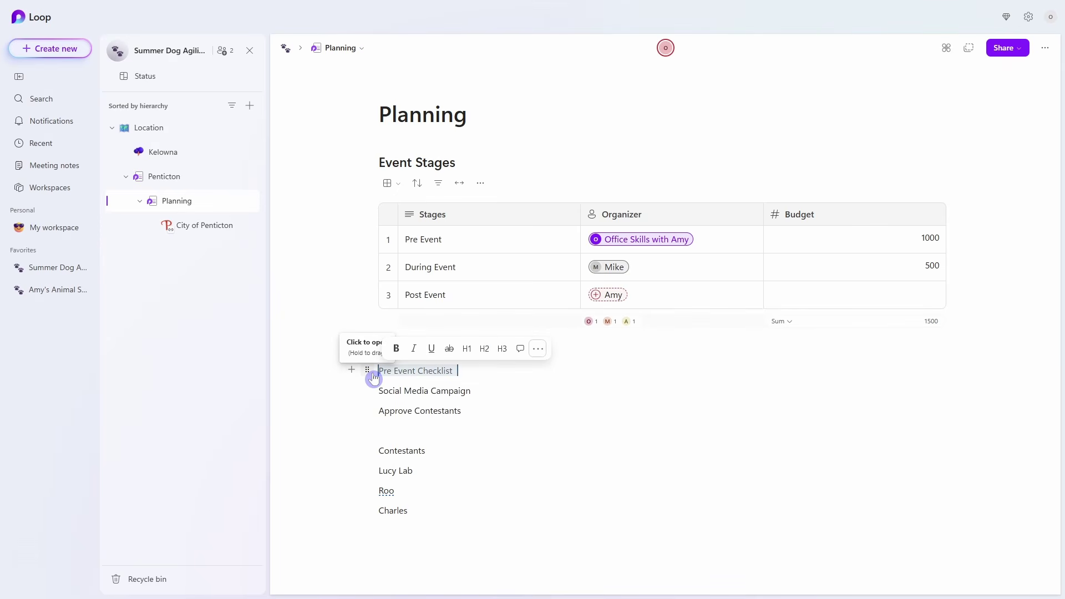
pyautogui.hotkey('ctrl', 'alt', '2')
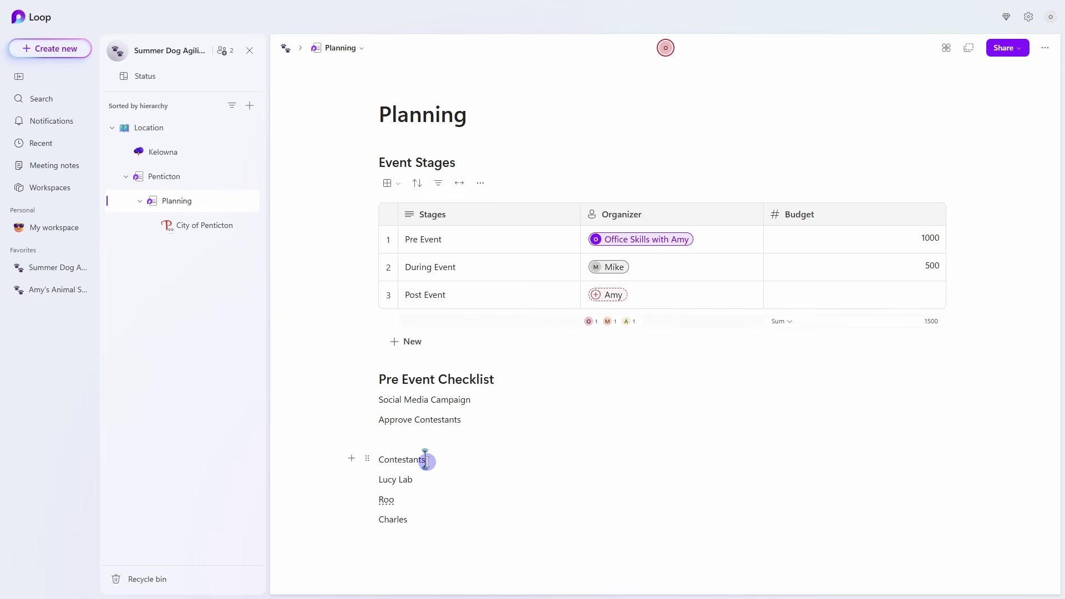
# Format the "Contestants" line as Heading 3.
pyautogui.moveTo(428, 459); pyautogui.dragTo(377, 460)
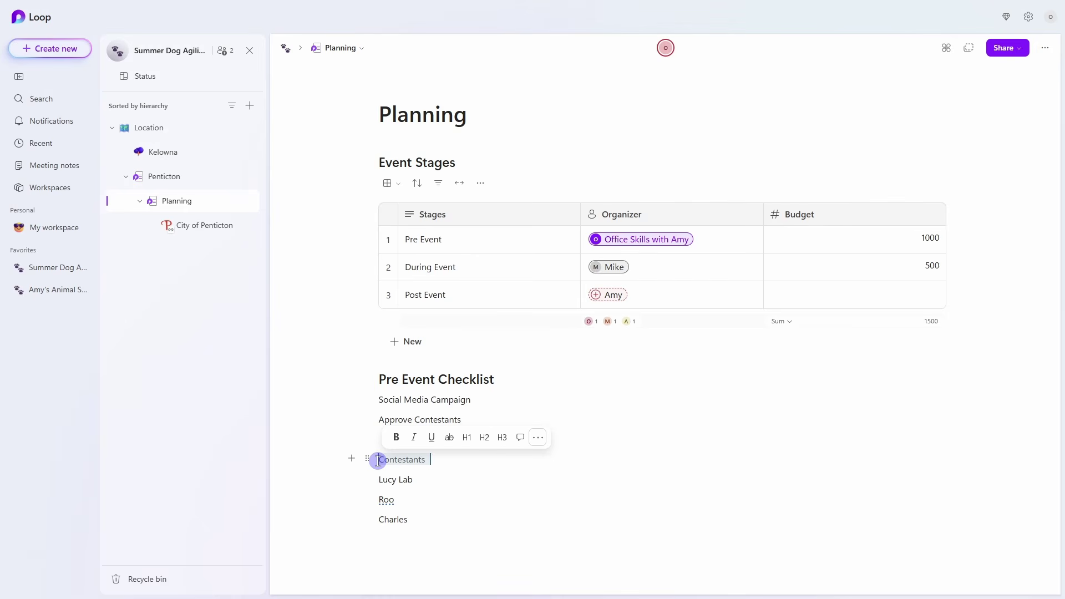
pyautogui.hotkey('ctrl', 'alt', '3')
pyautogui.click(440, 526)
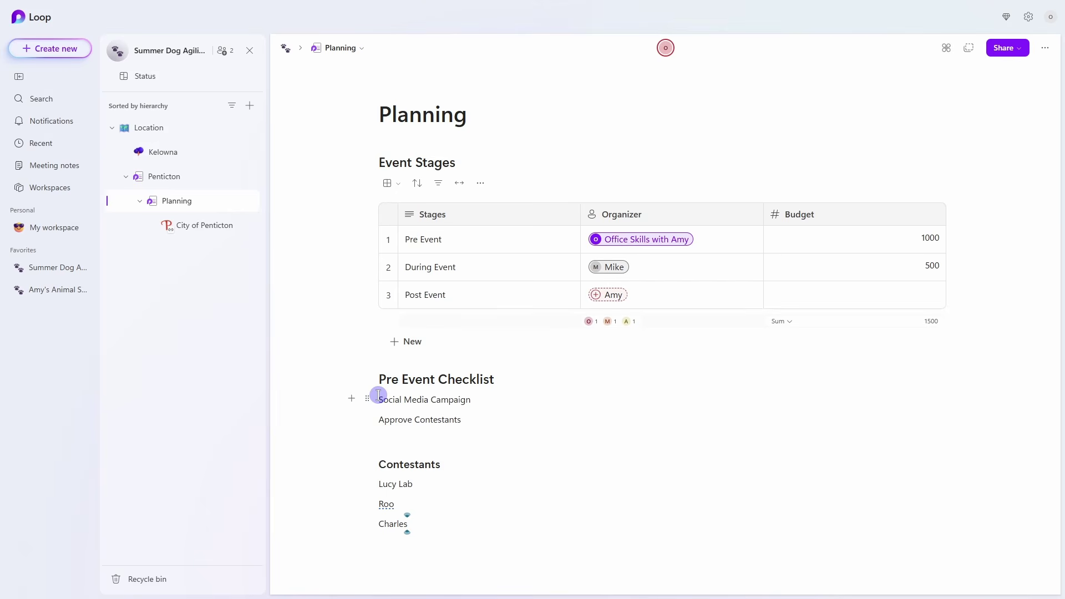
# Turn the "Social Media Campaign" and "Approve Contestants" lines into a checklist.
pyautogui.moveTo(378, 395); pyautogui.dragTo(478, 418)
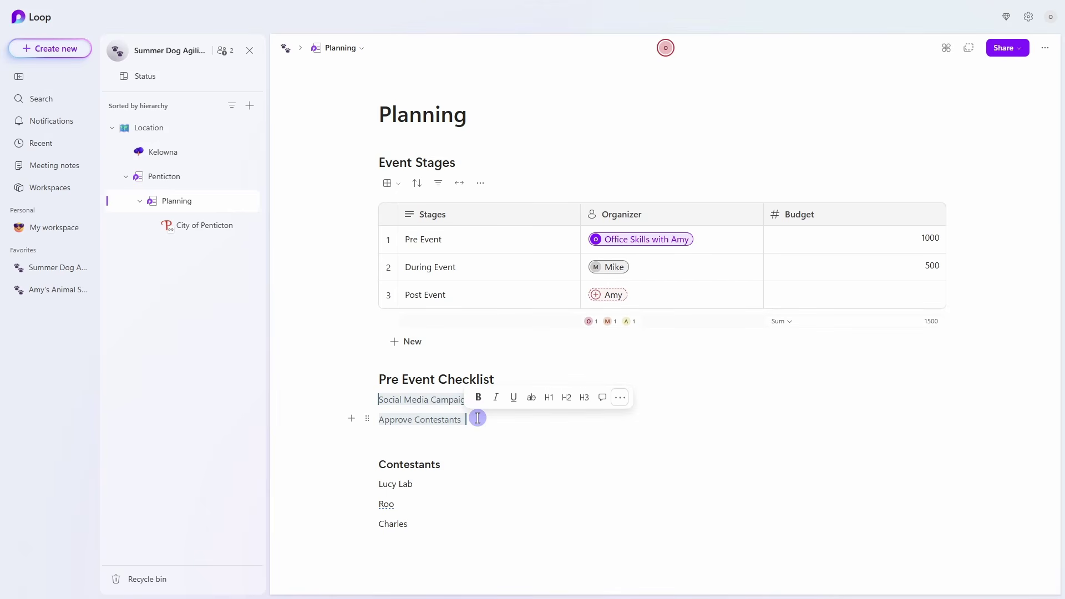
pyautogui.click(620, 398)
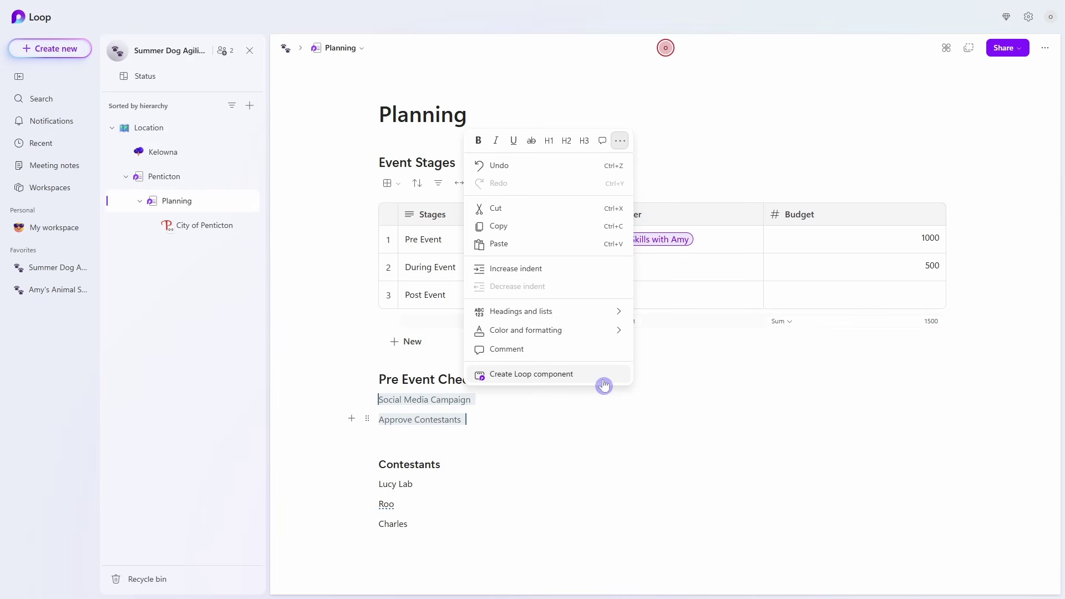
pyautogui.moveTo(602, 313)
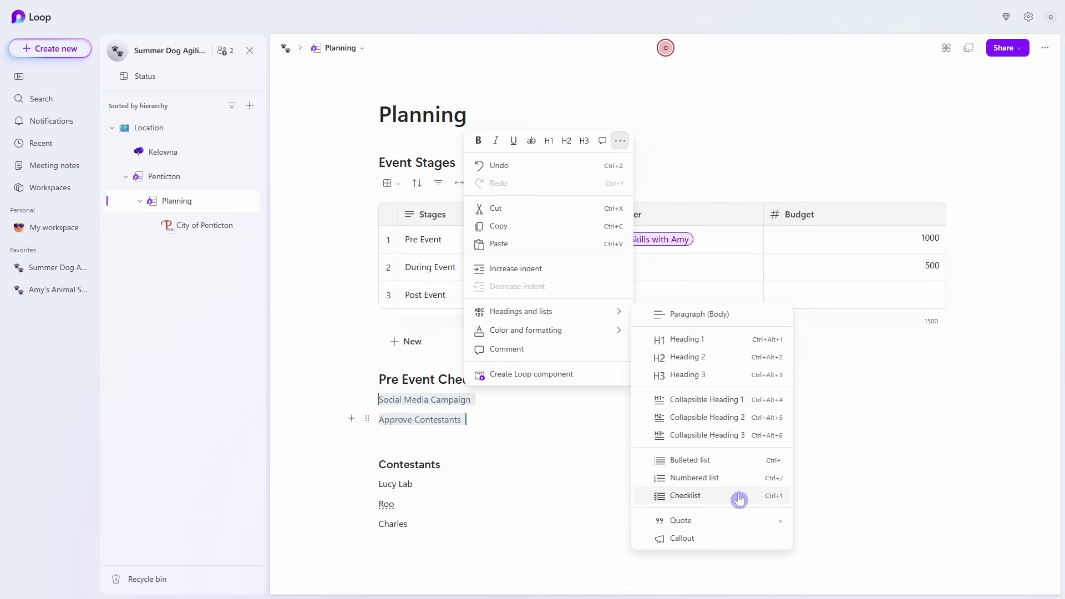
pyautogui.click(709, 501)
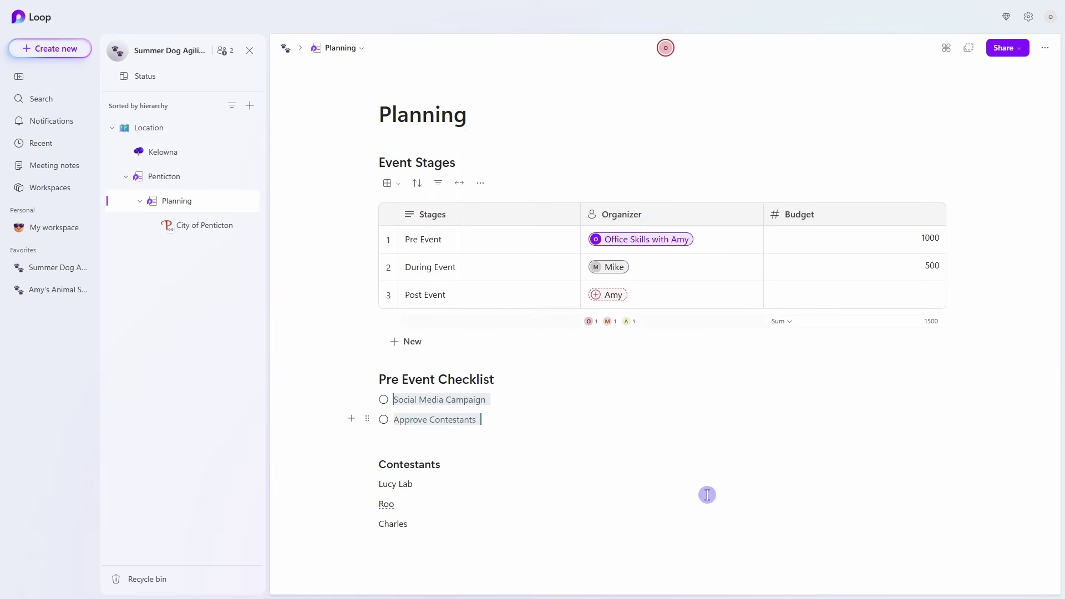
pyautogui.click(489, 447)
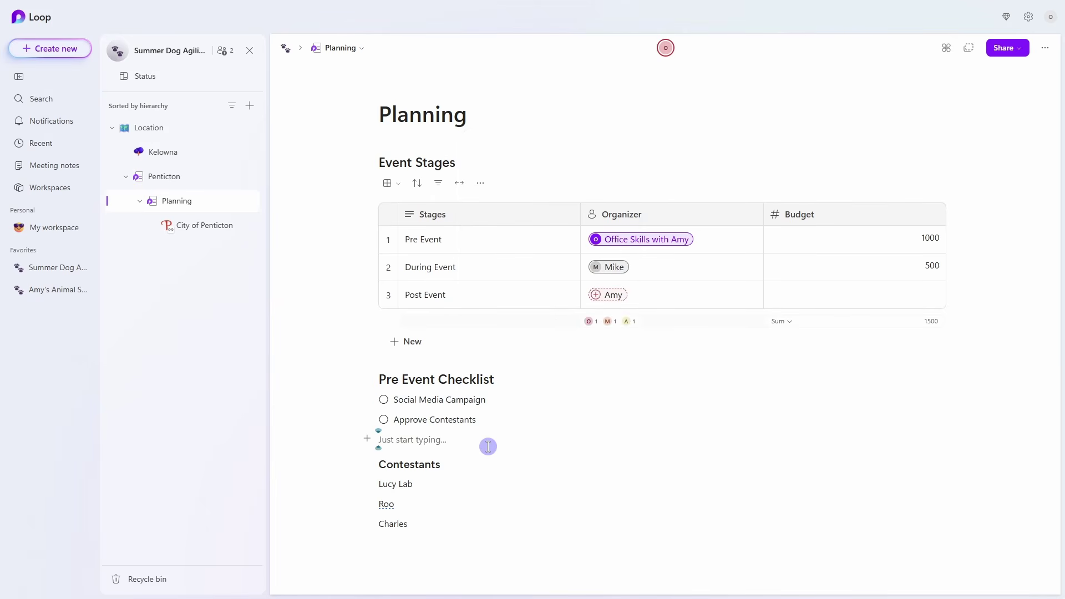
# Turn the three names under Contestants into a bulleted list without an empty item at its end.
pyautogui.moveTo(413, 524); pyautogui.dragTo(369, 482)
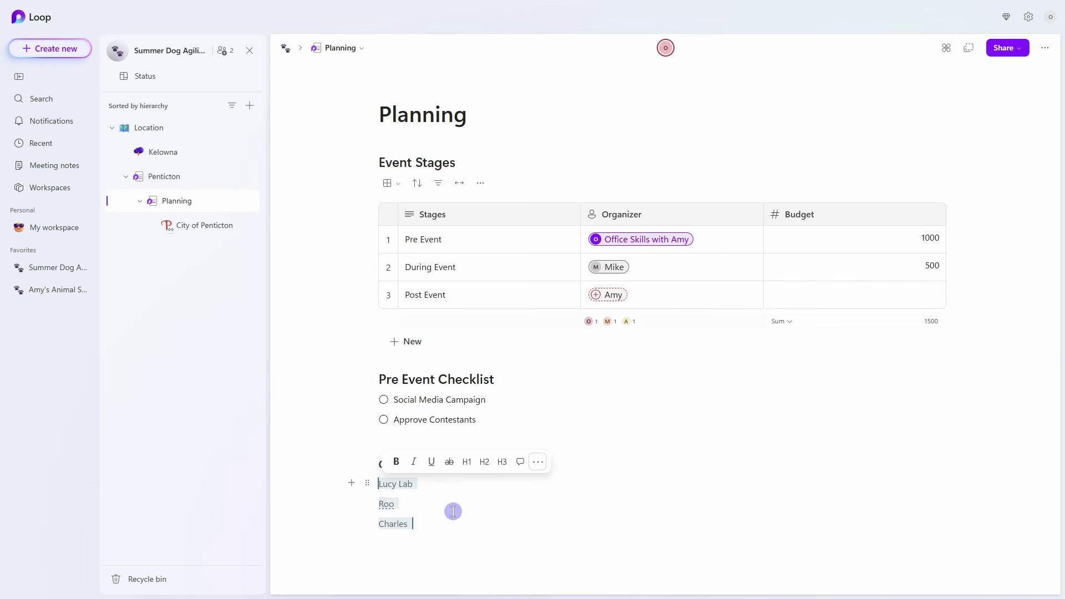
pyautogui.click(537, 463)
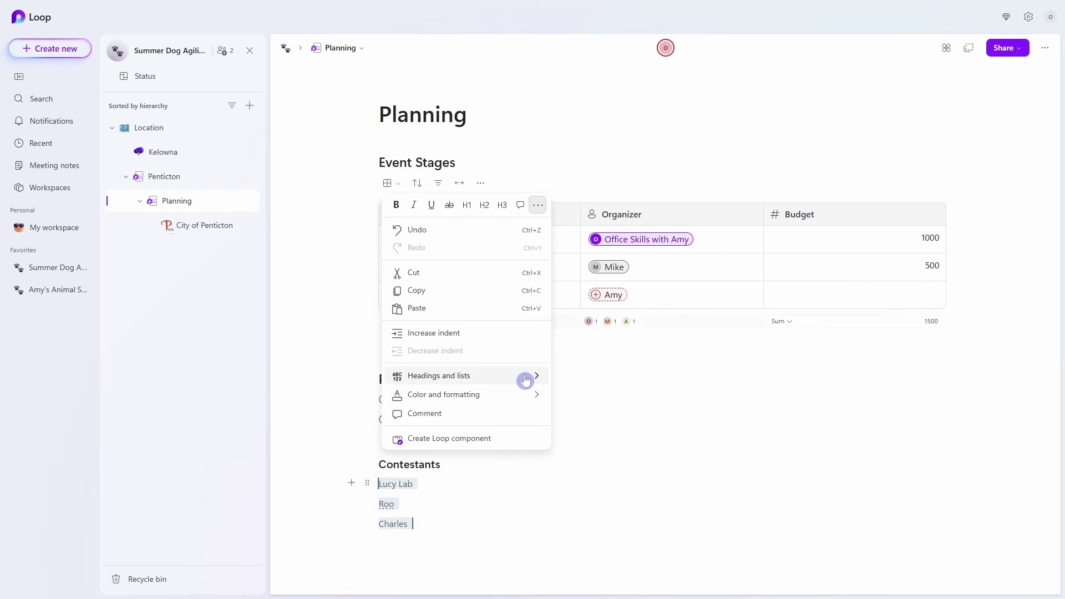
pyautogui.moveTo(527, 377)
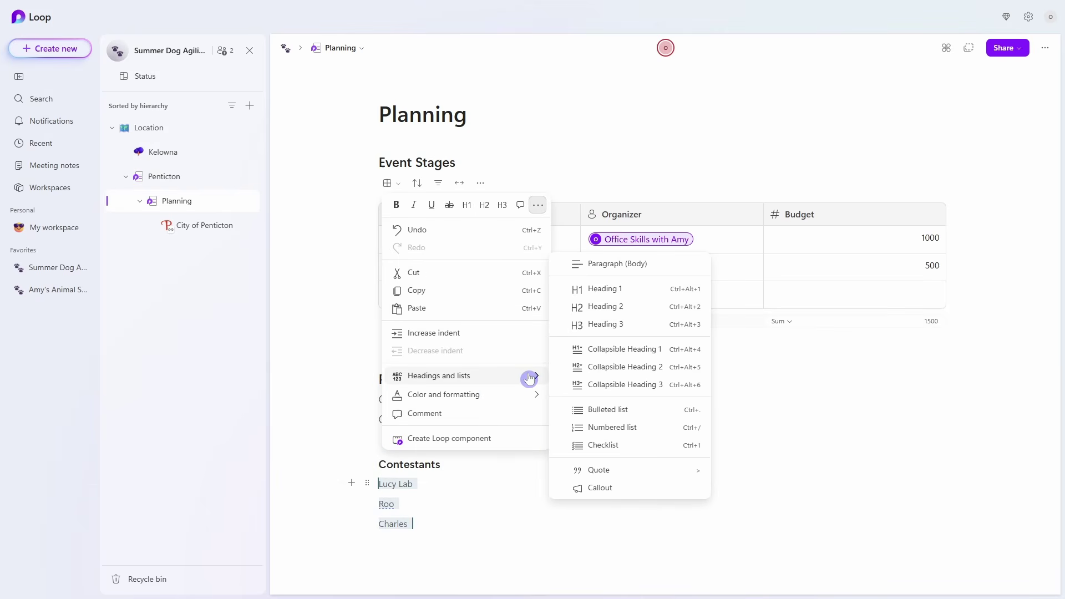
pyautogui.click(650, 408)
pyautogui.click(547, 543)
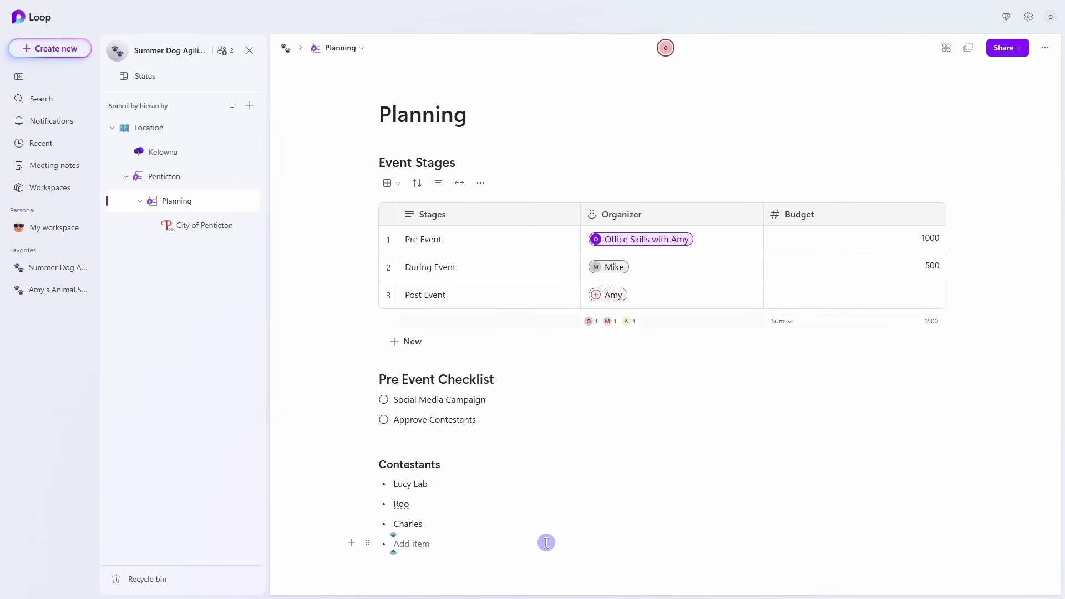
pyautogui.press('BackSpace')
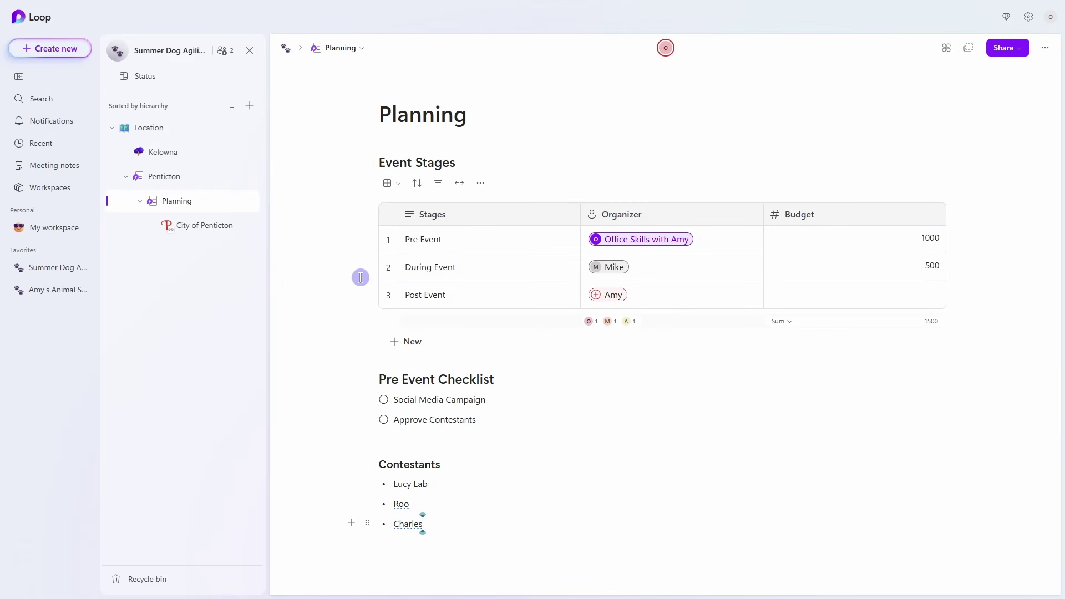
# Insert a table of contents on a new line between the Planning title and the Event Stages heading.
pyautogui.click(368, 161)
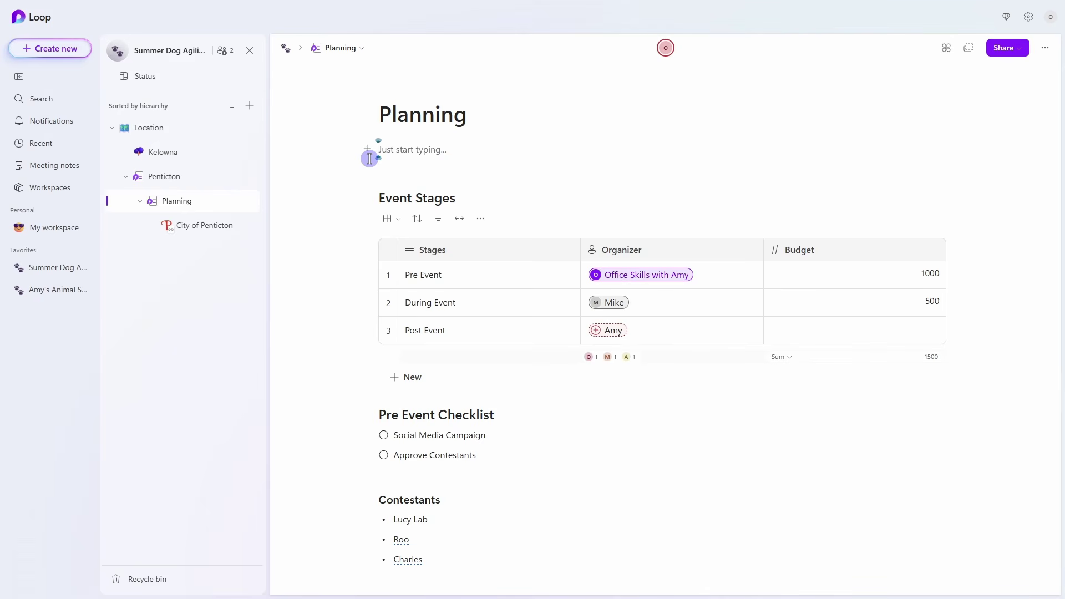
pyautogui.write('/table')
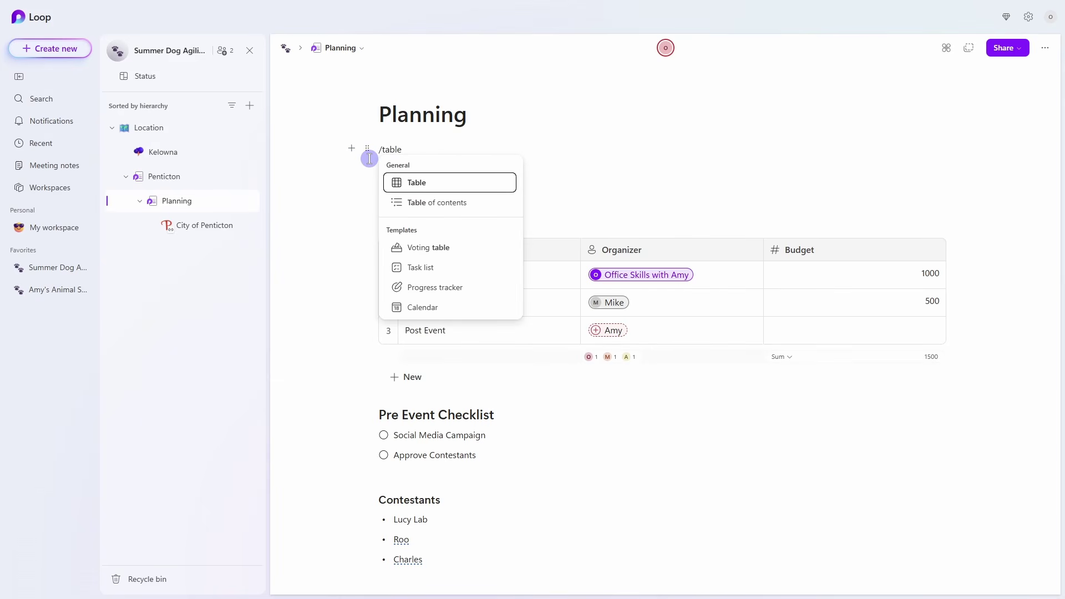
pyautogui.click(455, 203)
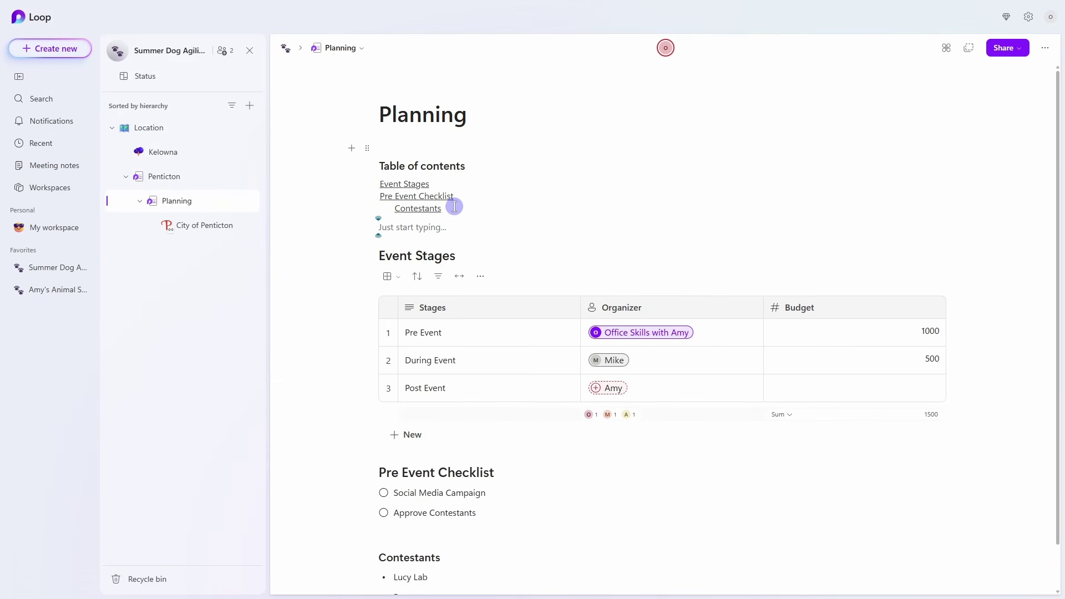
pyautogui.click(504, 255)
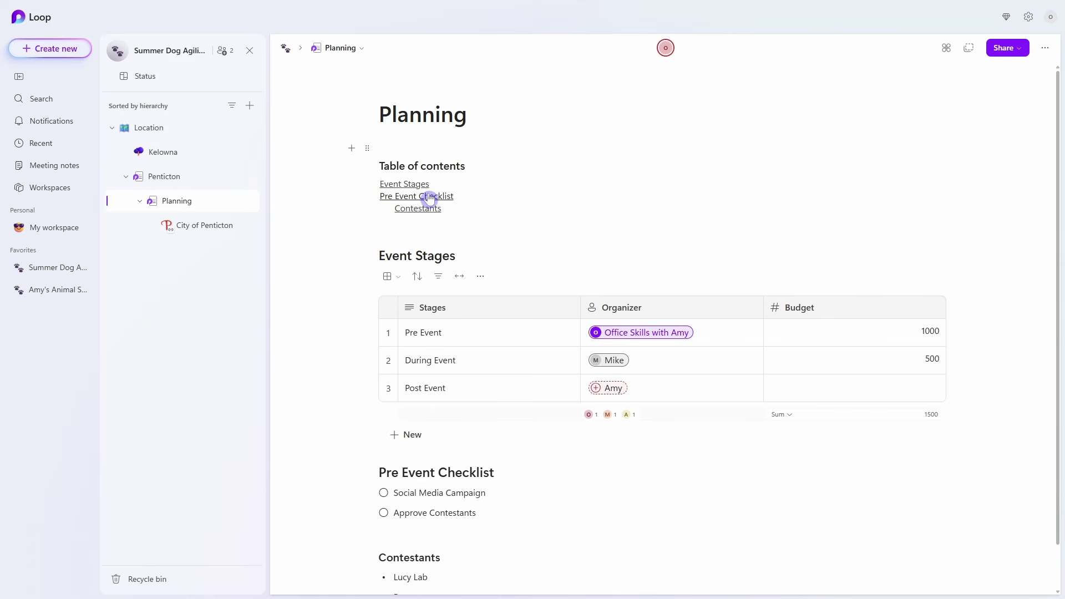
# Jump to the Pre Event Checklist and Contestants headings from the table of contents.
pyautogui.click(409, 195)
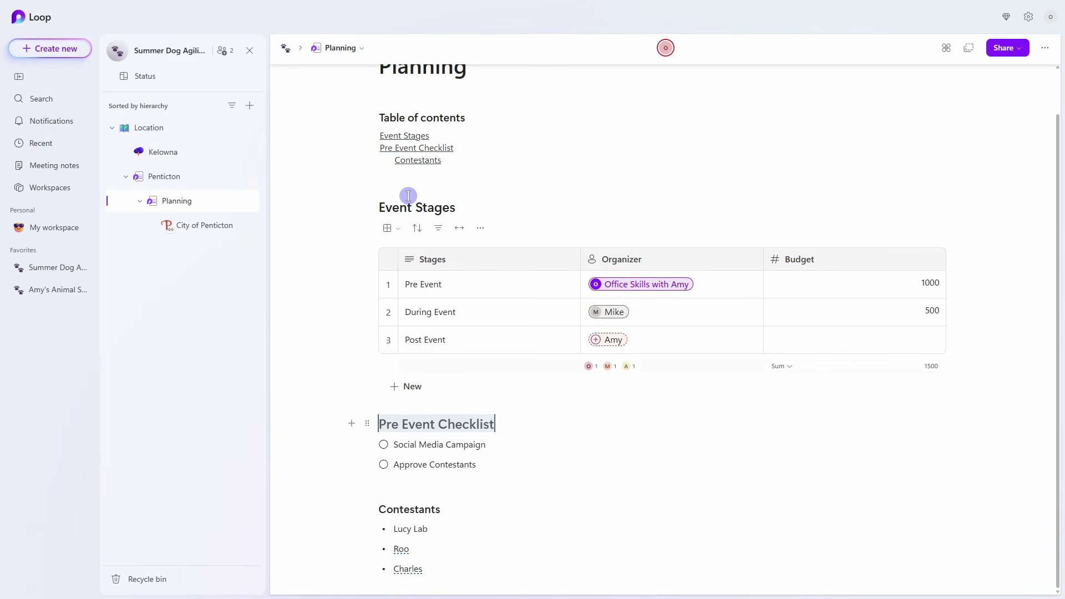
pyautogui.click(427, 164)
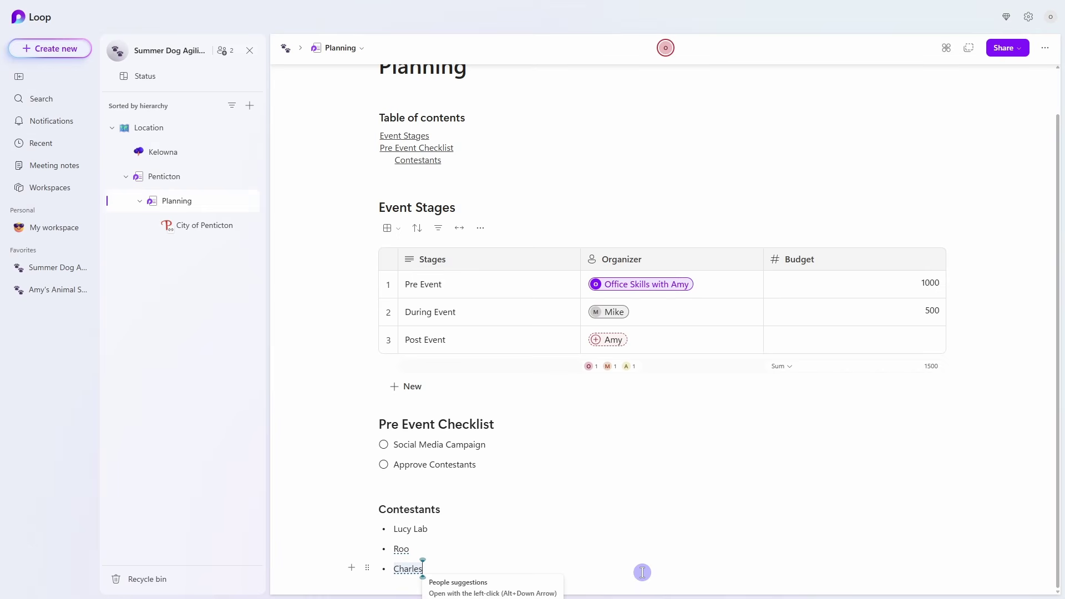
# Insert a Task list template on a new line below the bulleted Contestants list.
pyautogui.press('Return')
pyautogui.press('Return')
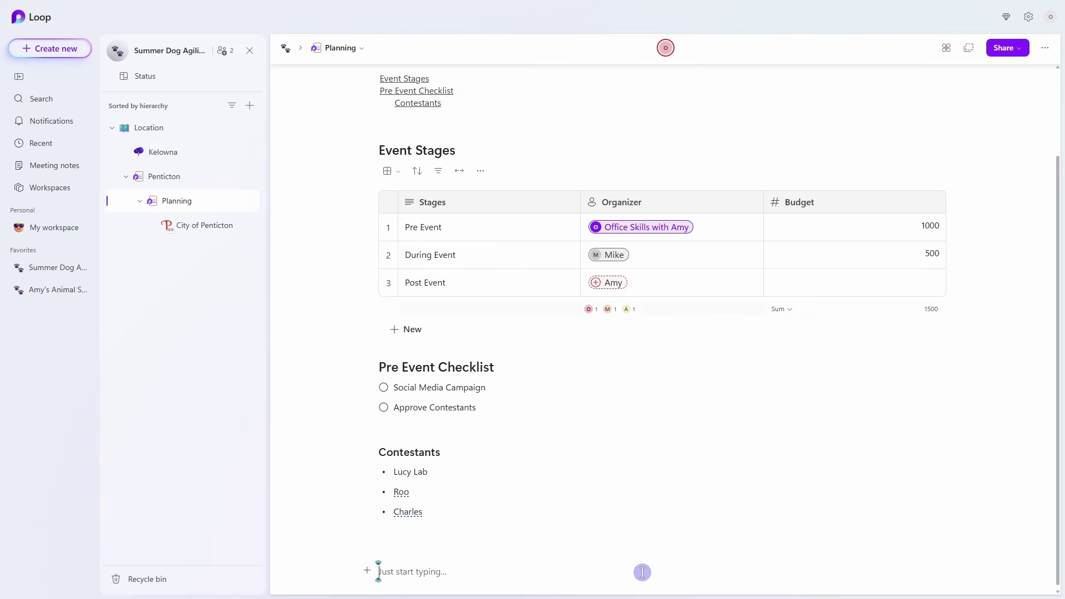
pyautogui.write('/')
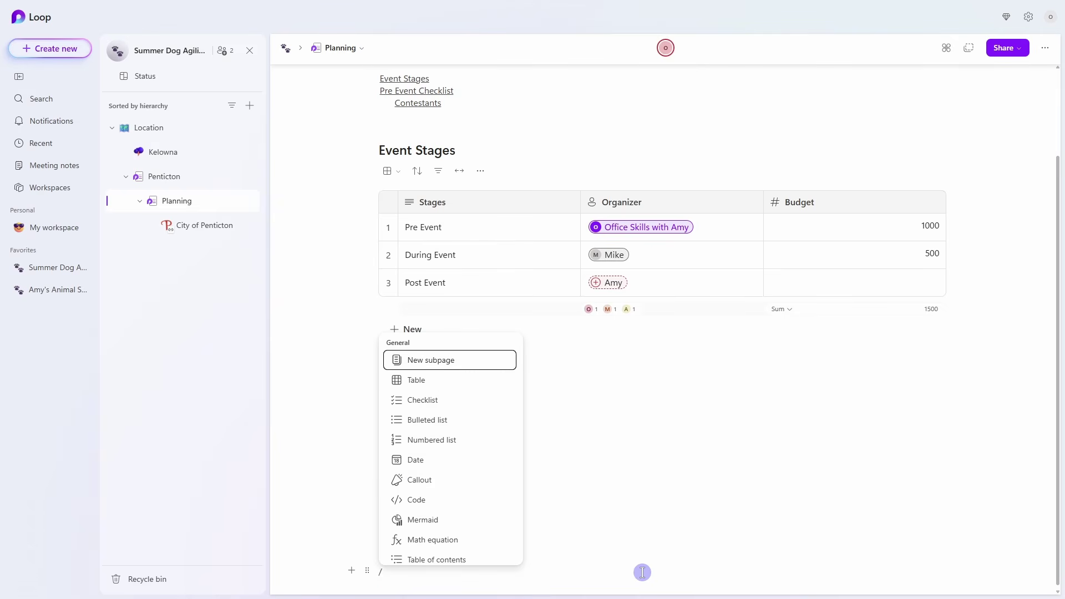
pyautogui.write('task')
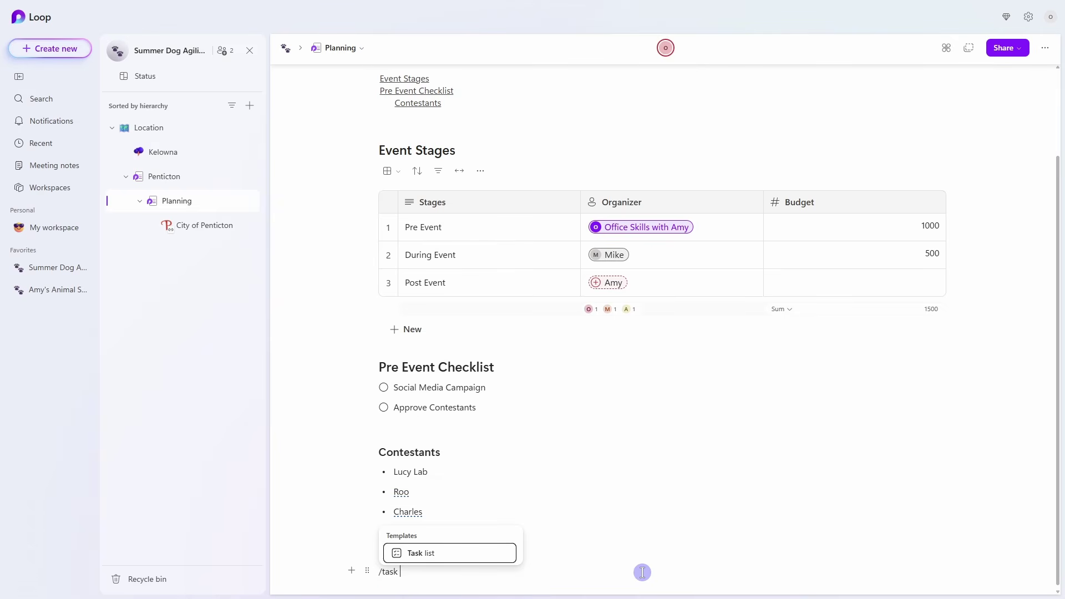
pyautogui.click(474, 557)
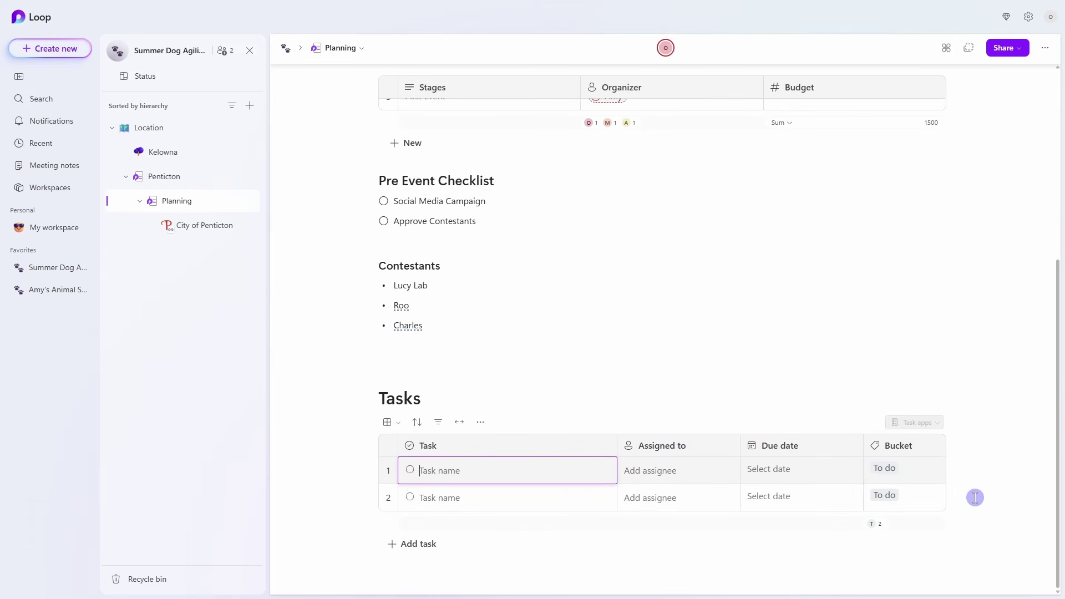
# Fill the first row of the Tasks table with the name "Task", the colleague as assignee and the due date Fri, May 23.
pyautogui.write('Task')
pyautogui.press('Tab')
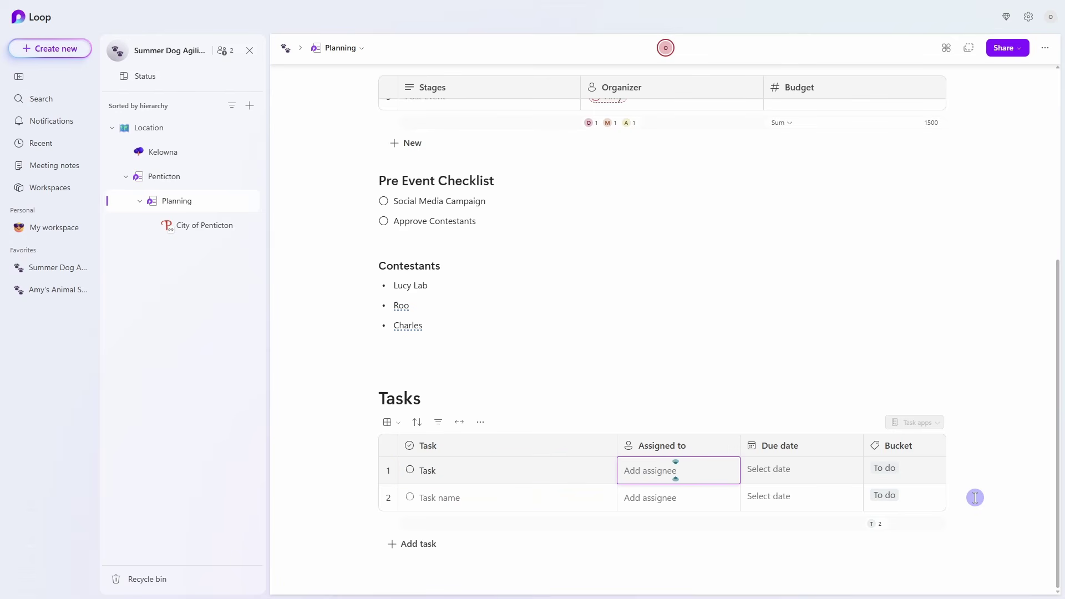
pyautogui.click(678, 475)
pyautogui.click(682, 458)
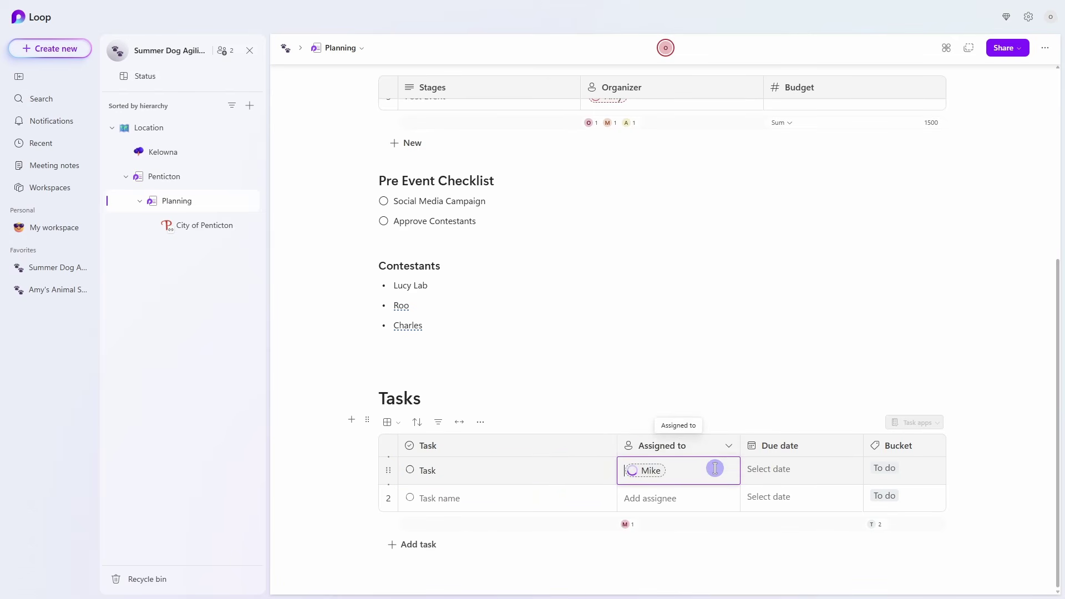
pyautogui.click(797, 473)
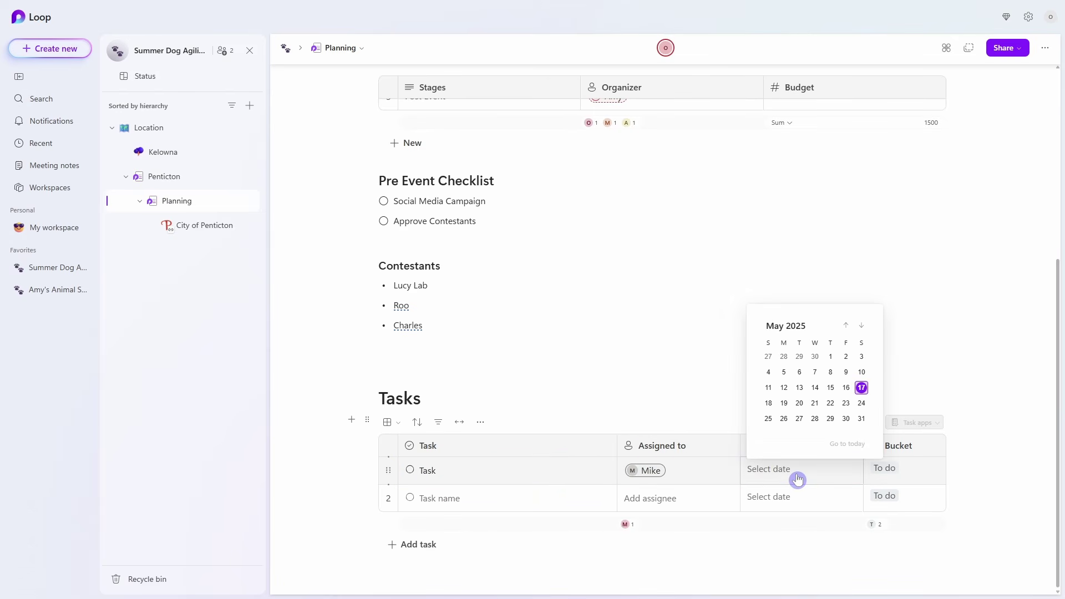
pyautogui.click(846, 405)
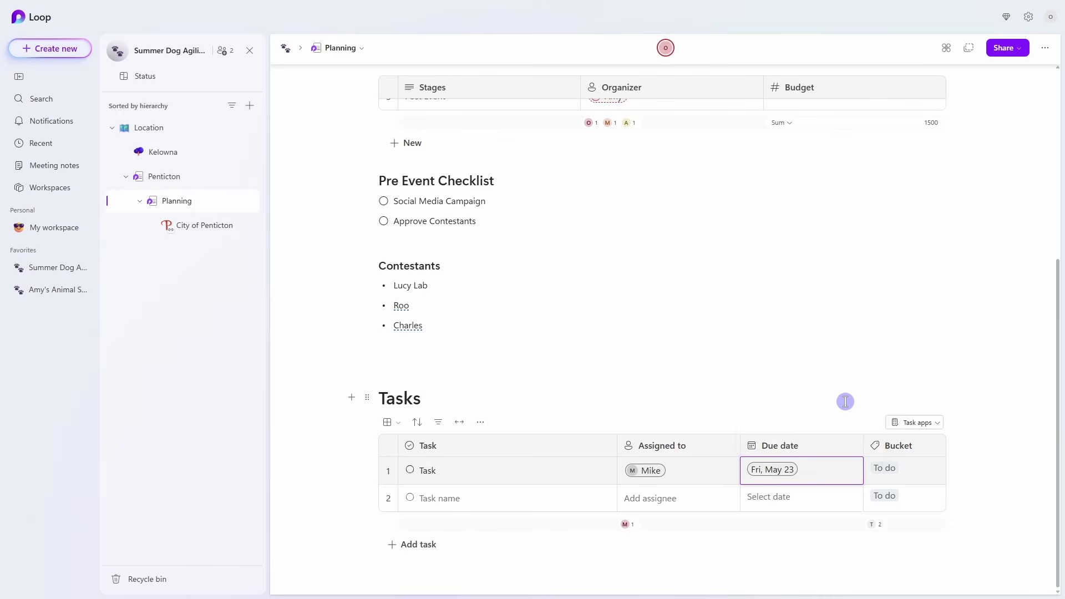
pyautogui.click(722, 406)
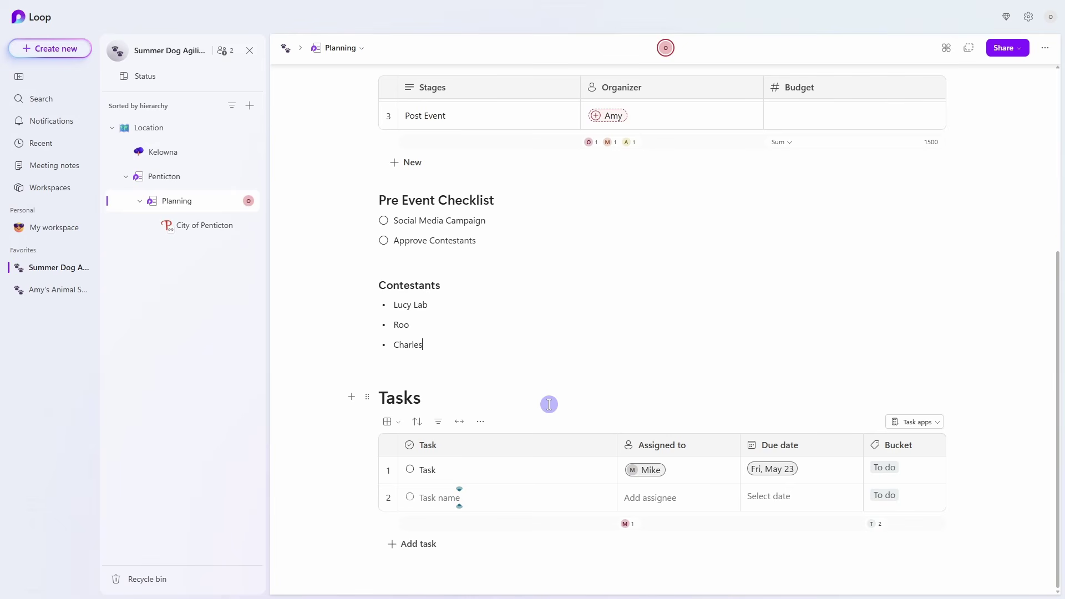
# Turn the Event Stages table into a Loop component and copy the component's link.
pyautogui.scroll(4, 549, 405)
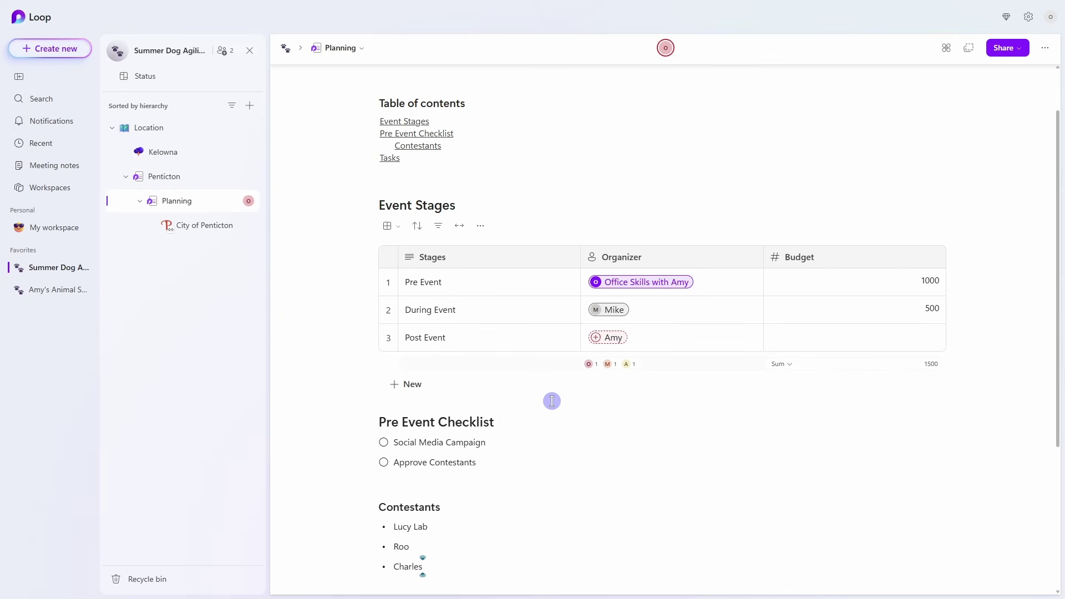
pyautogui.moveTo(375, 206); pyautogui.dragTo(548, 347)
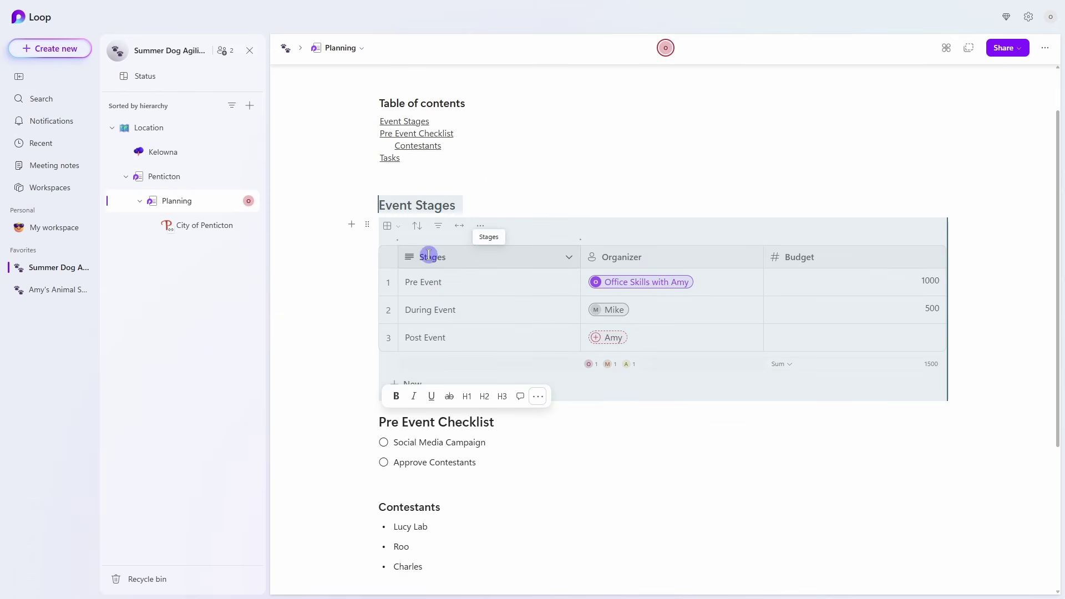
pyautogui.click(368, 229)
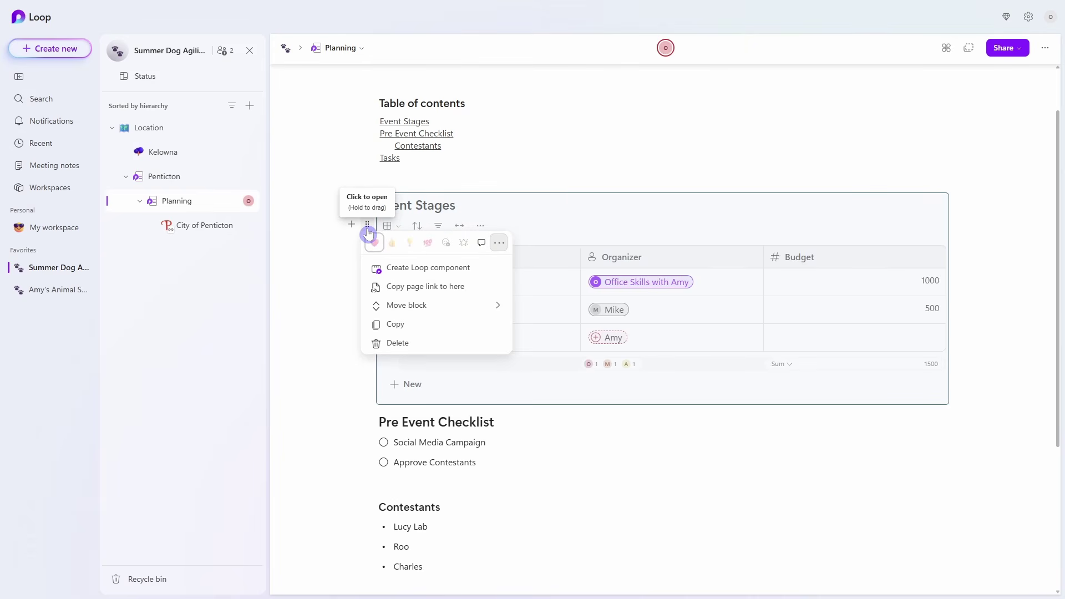
pyautogui.click(436, 269)
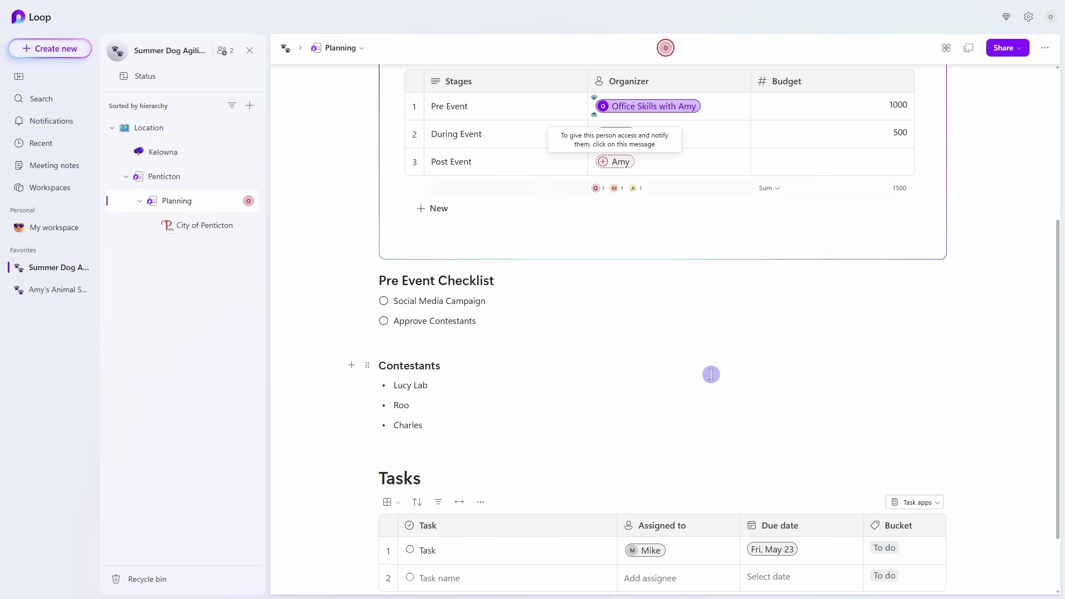
pyautogui.scroll(3, 784, 426)
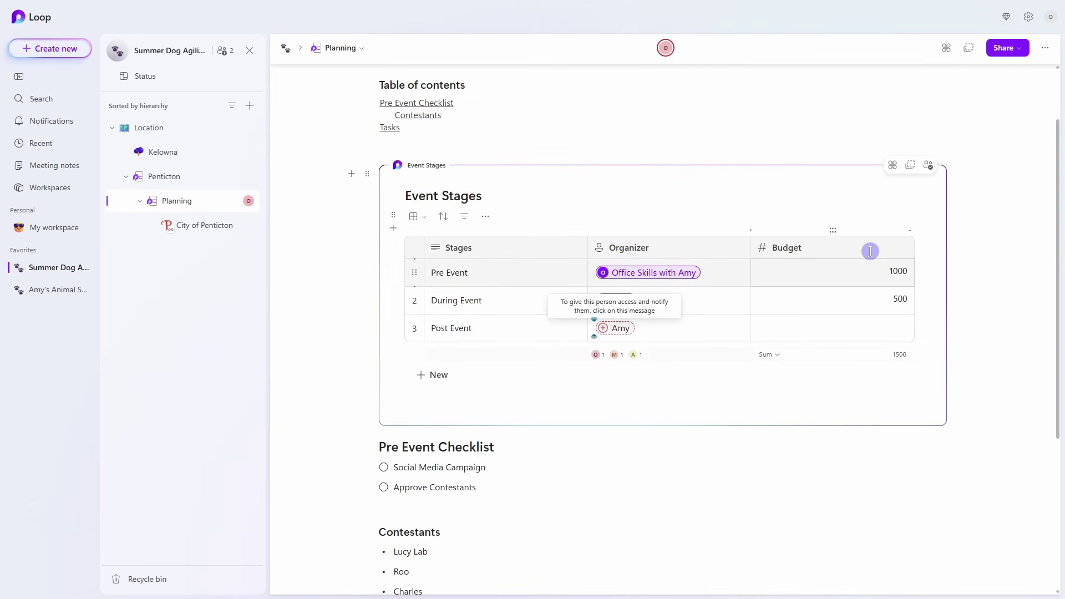
pyautogui.click(911, 165)
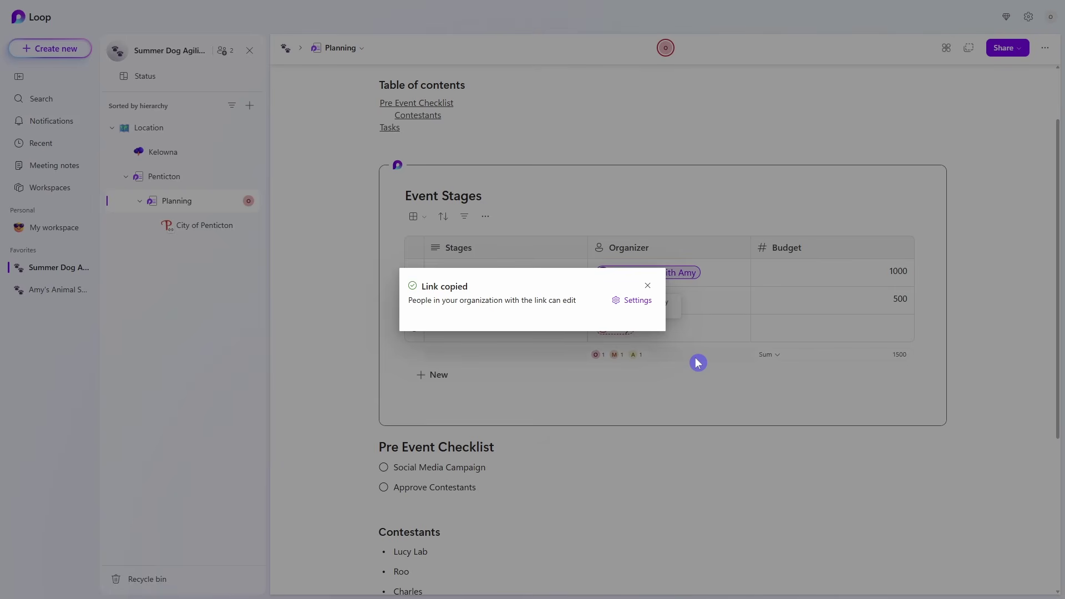
# Switch to Outlook and start a new email to the colleague with the subject "Event Stages".
pyautogui.hotkey('ctrl', 'Tab')
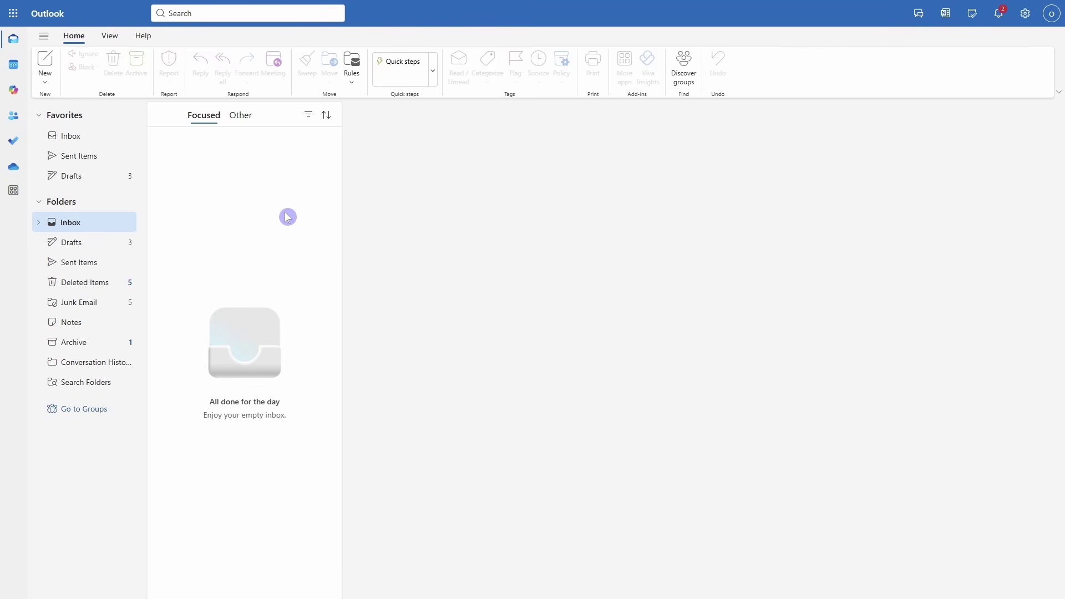
pyautogui.click(42, 80)
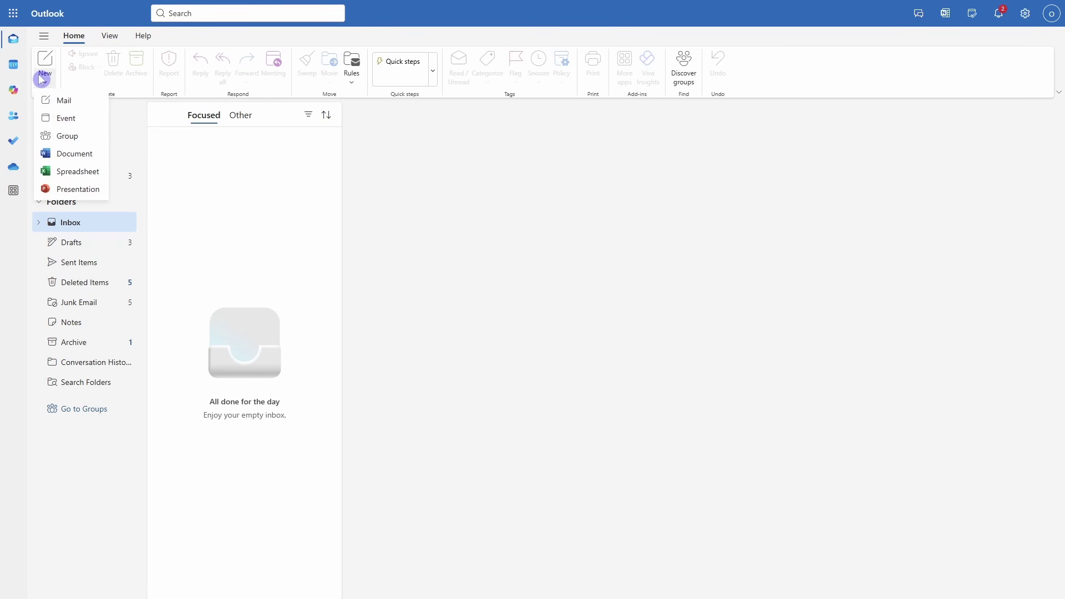
pyautogui.click(82, 100)
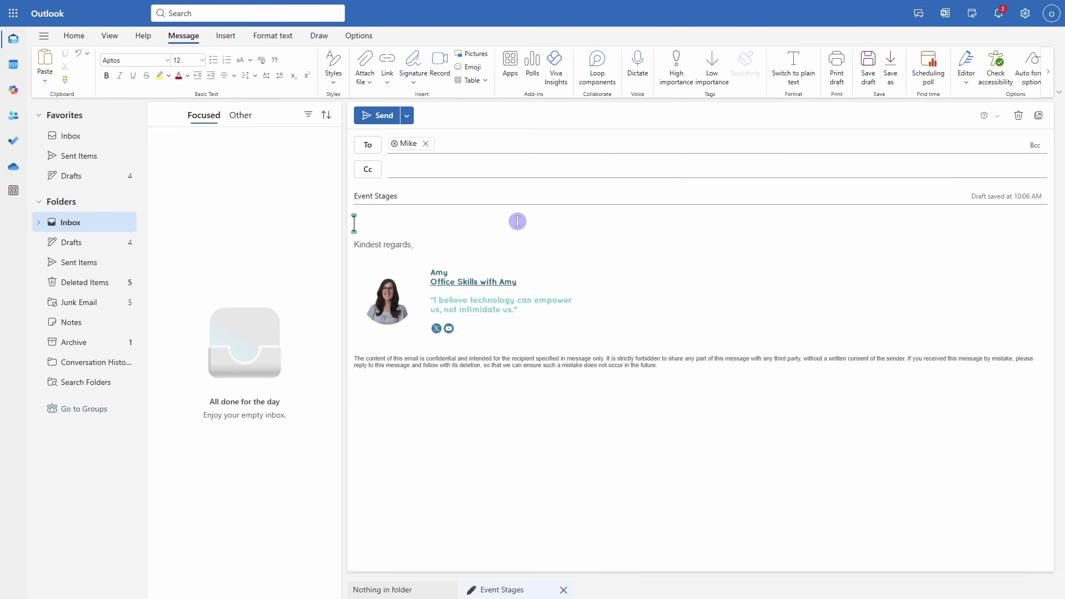
# Paste the Event Stages Loop component into the message body above the signature and send the email.
pyautogui.hotkey('ctrl', 'v')
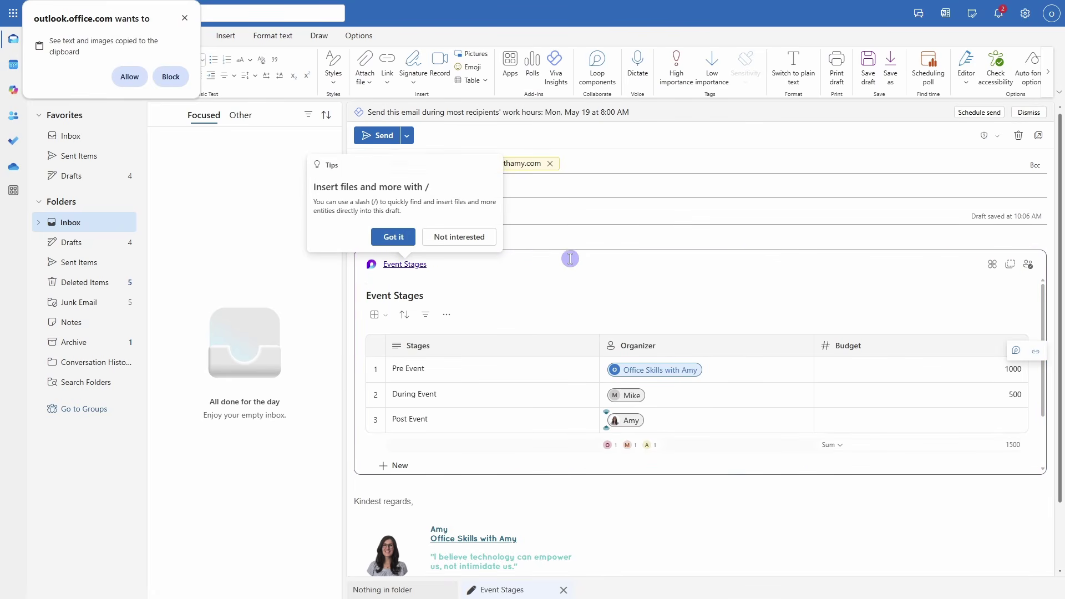
pyautogui.click(615, 241)
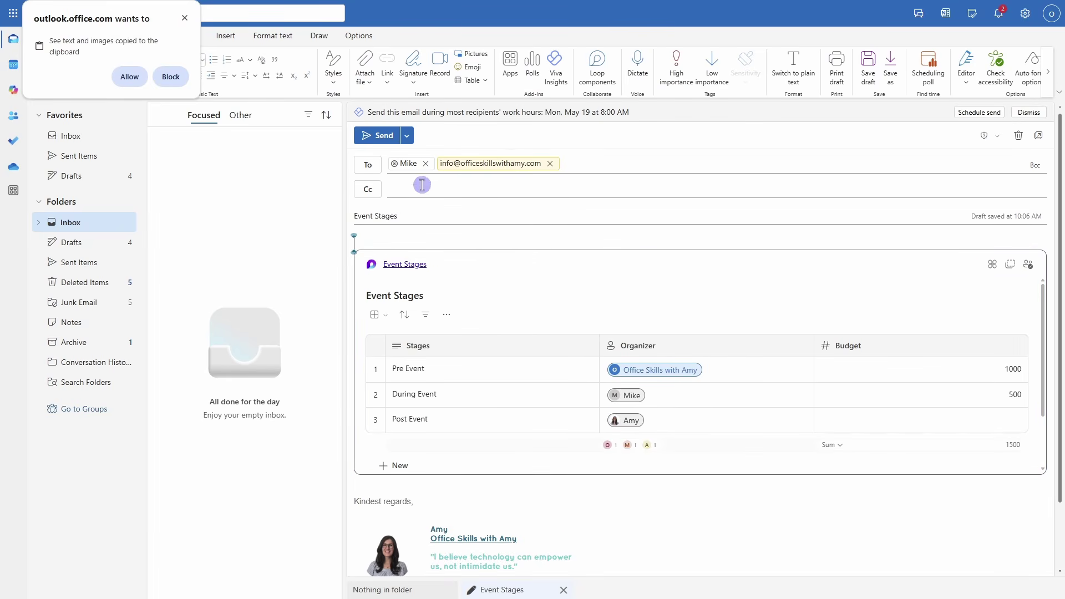
pyautogui.click(371, 136)
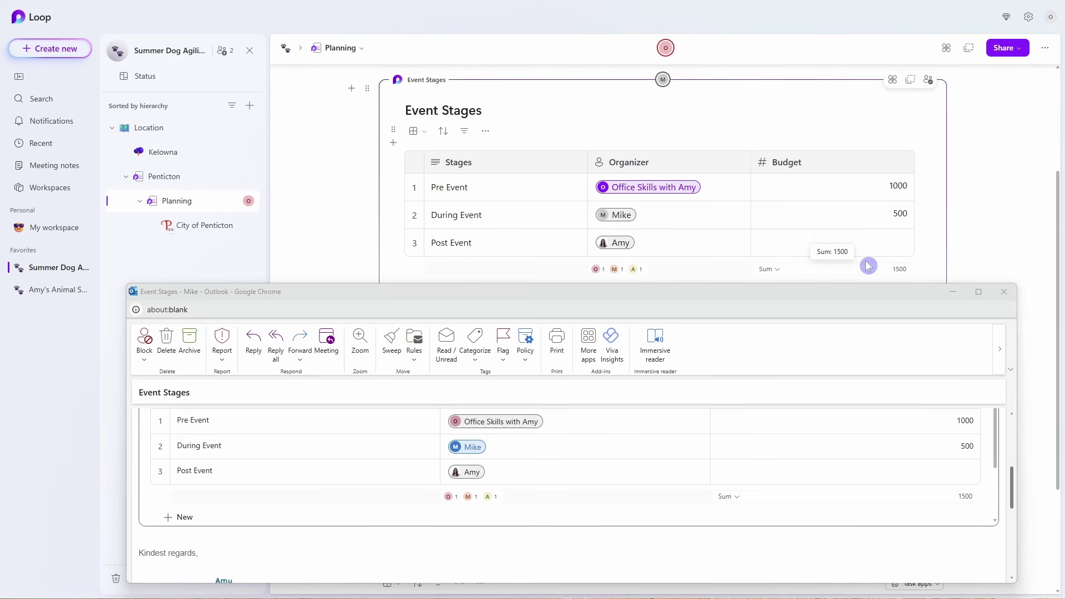
# Enter 500 as the Post Event budget in the Event Stages component inside the received email.
pyautogui.click(898, 475)
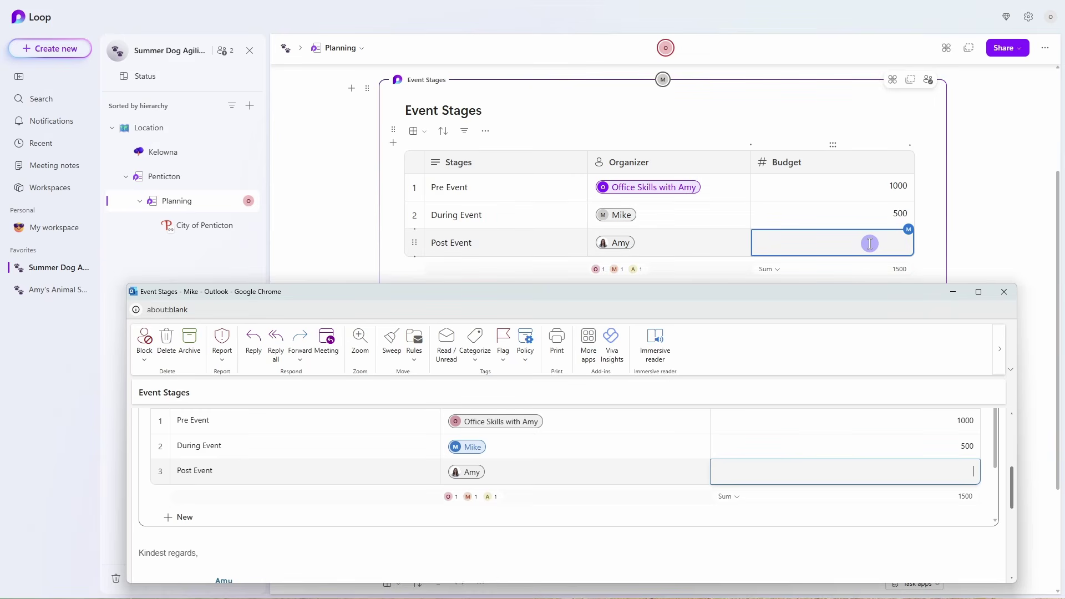
pyautogui.write('500')
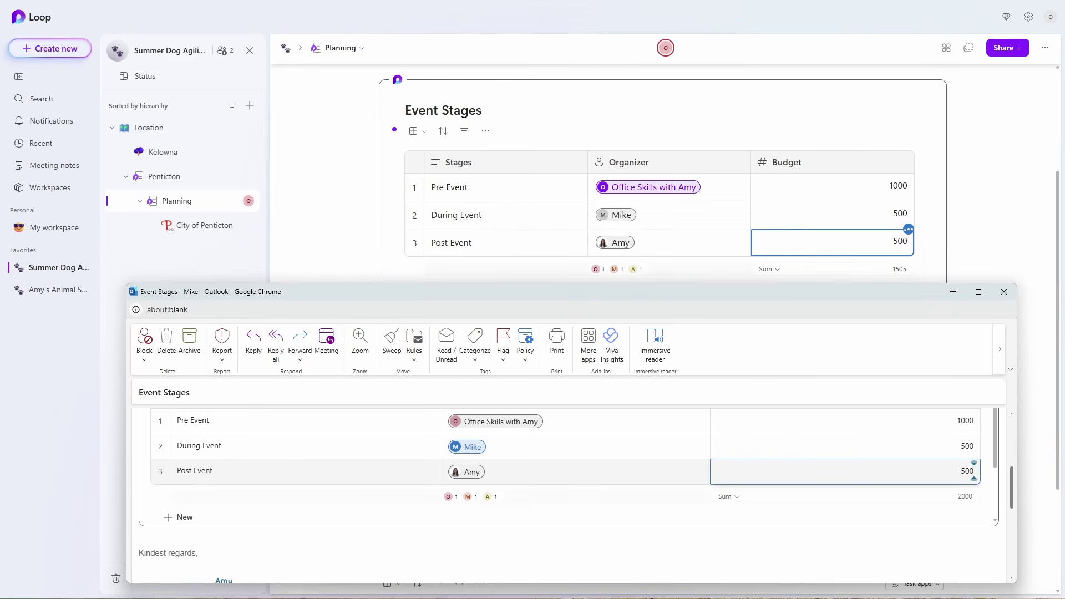
pyautogui.press('Tab')
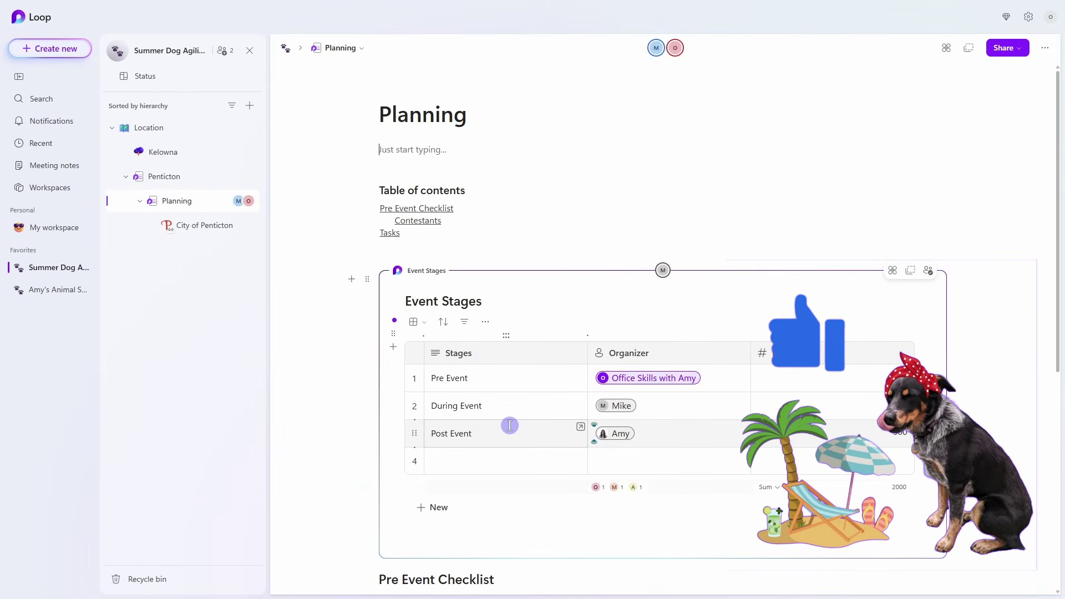
# Mention the colleague on the empty line under the Planning title, followed by "can you help me with this".
pyautogui.click(441, 157)
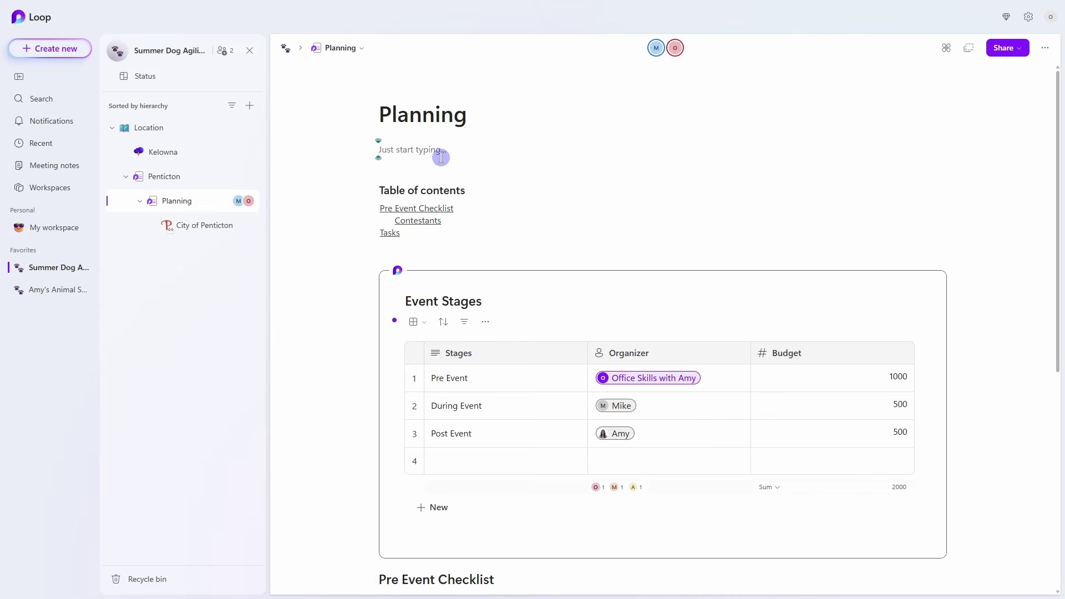
pyautogui.write('@mike')
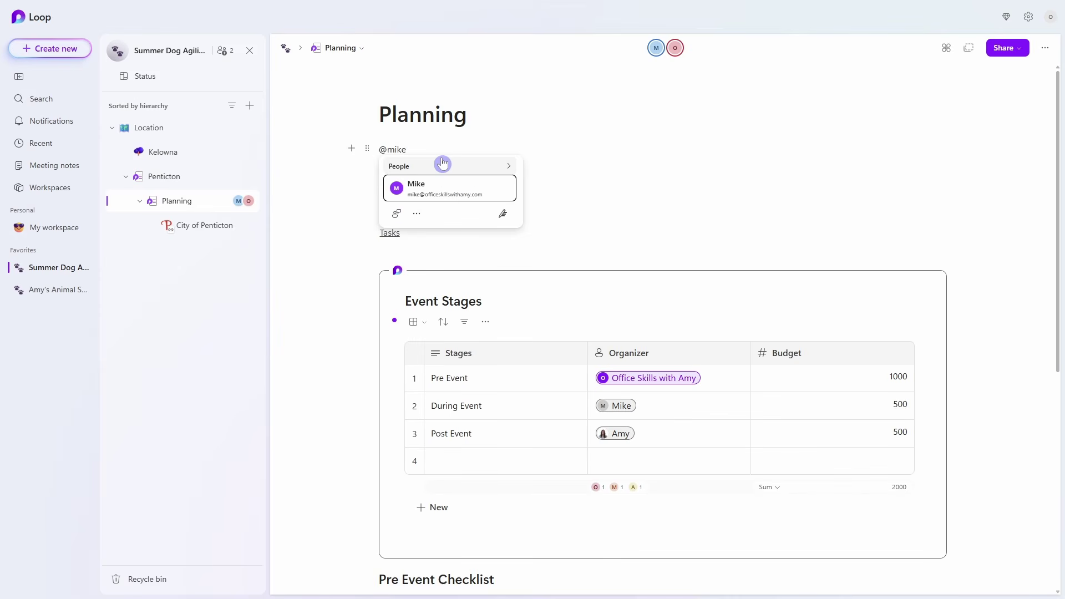
pyautogui.click(444, 188)
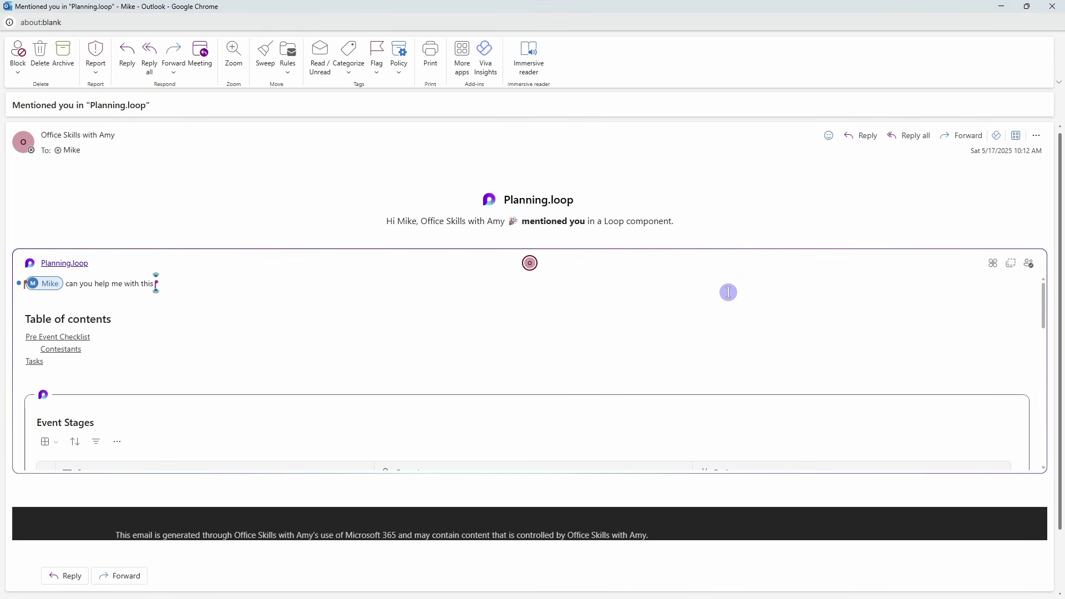
# Review the Planning component in the mention notification email and reply "Sure" on the line below the mention.
pyautogui.scroll(-3, 722, 335)
pyautogui.scroll(-10, 723, 343)
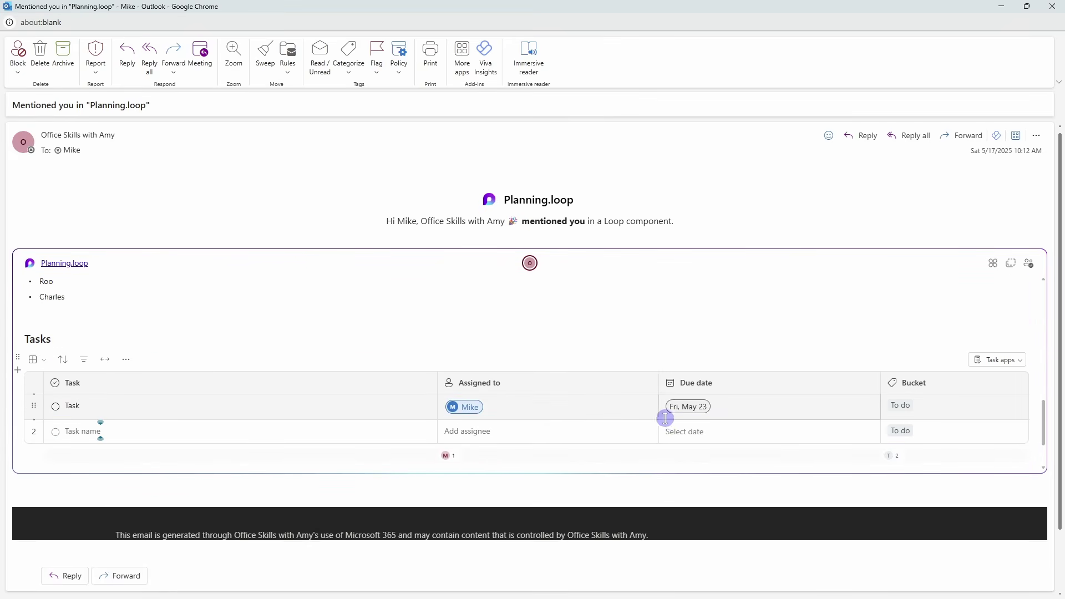
pyautogui.scroll(10, 668, 422)
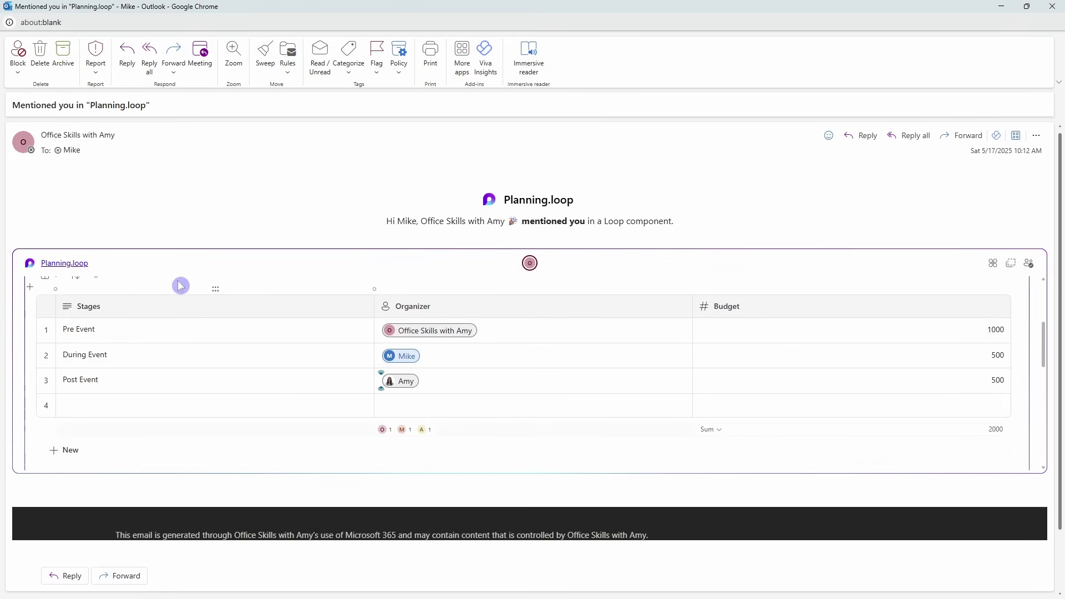
pyautogui.scroll(5, 309, 440)
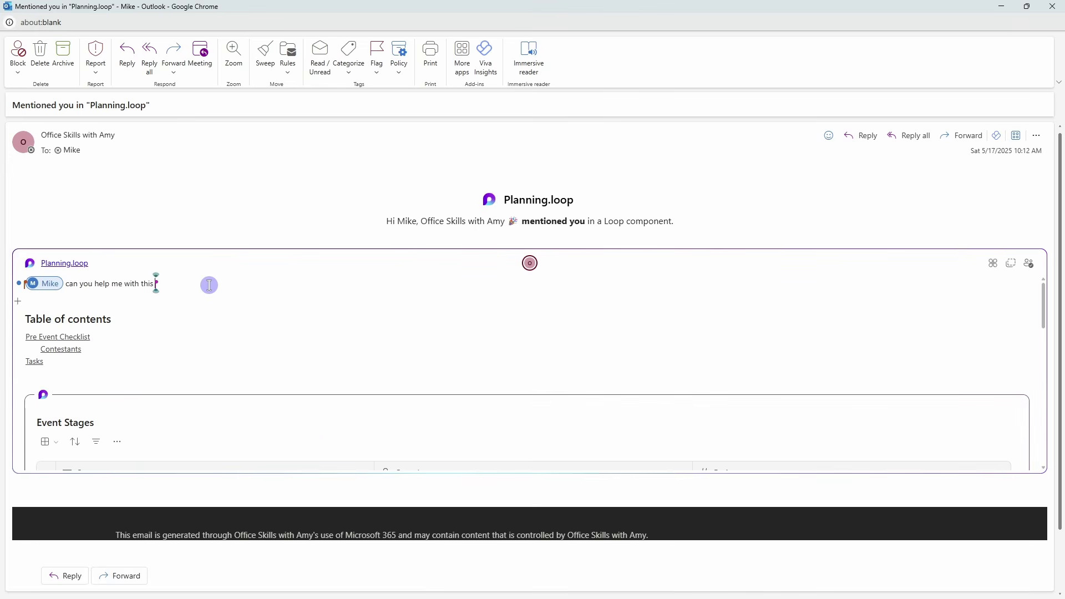
pyautogui.moveTo(158, 284)
pyautogui.click(155, 303)
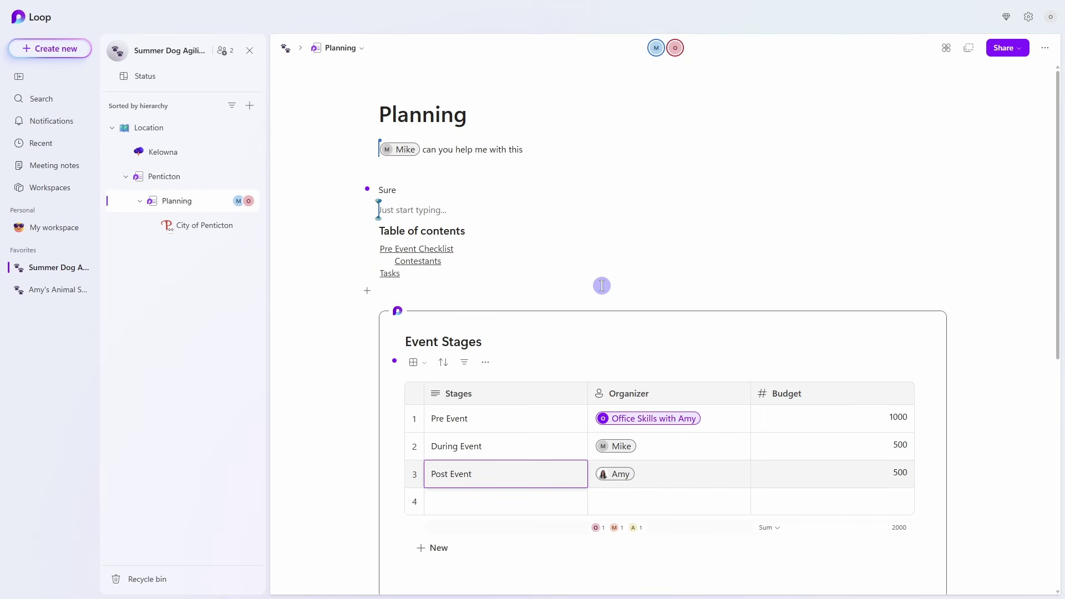
pyautogui.scroll(-3, 659, 296)
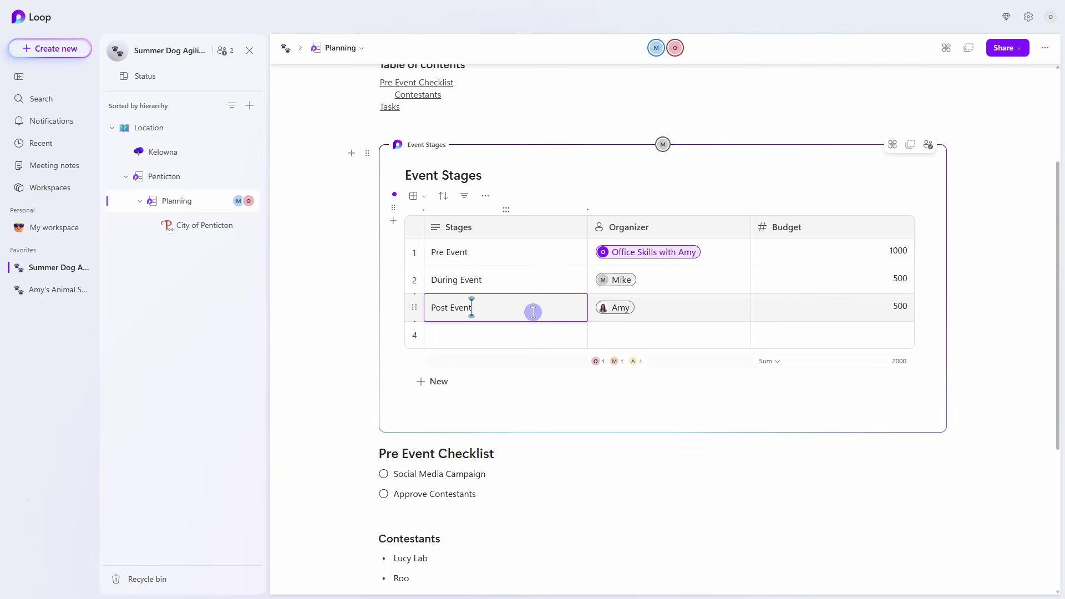
pyautogui.moveTo(482, 308); pyautogui.dragTo(434, 307)
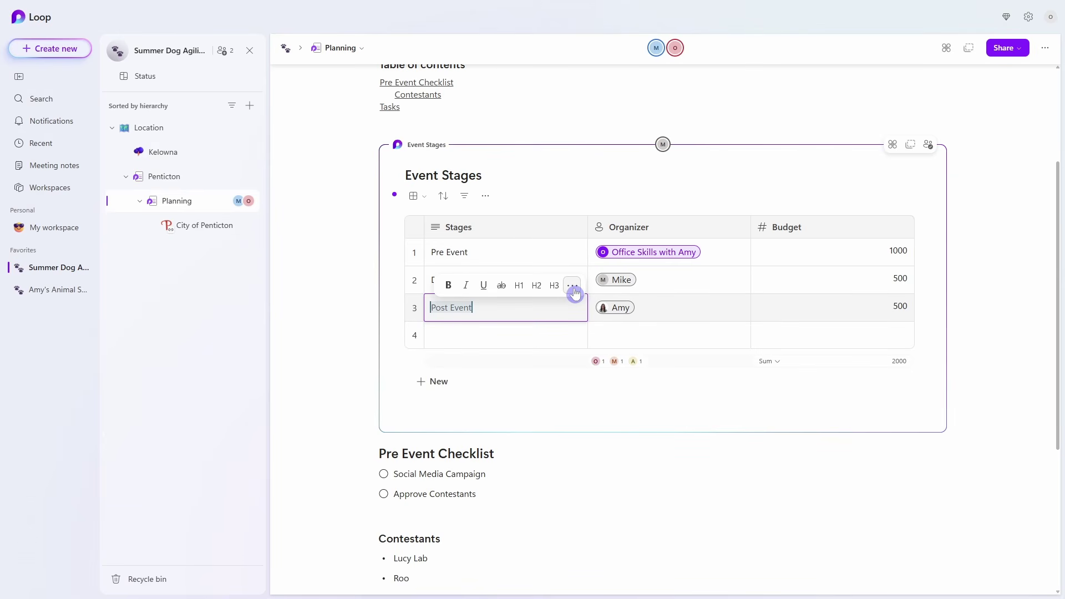
pyautogui.click(573, 287)
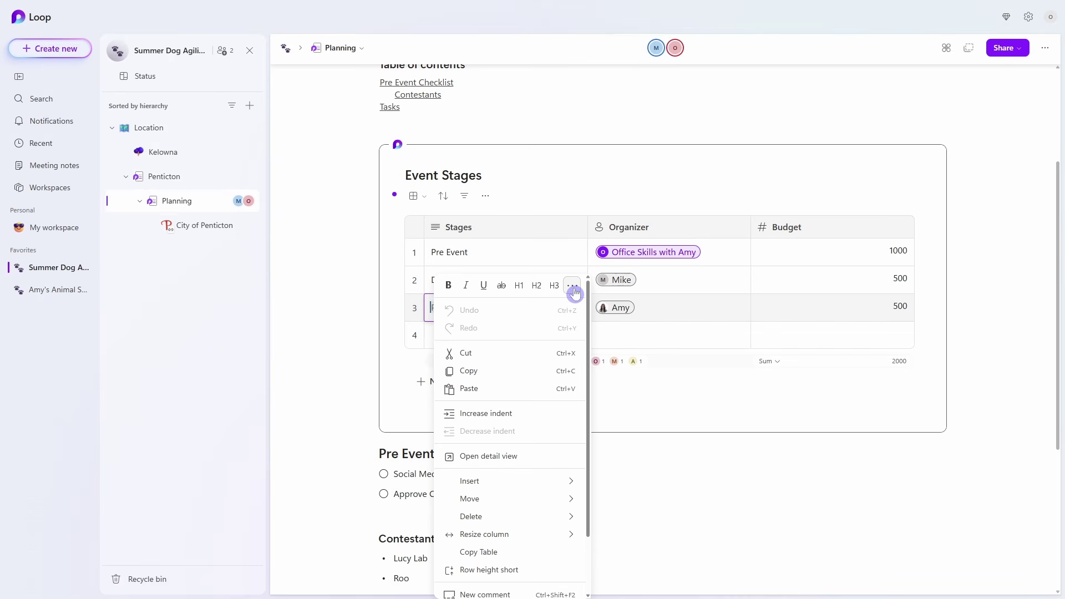
pyautogui.scroll(-1, 511, 488)
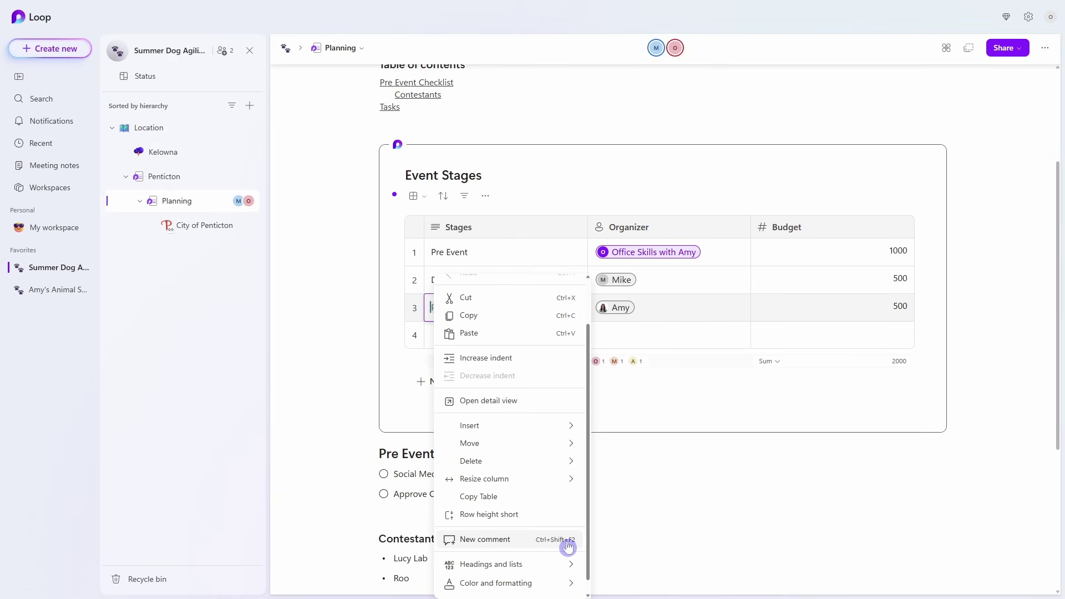
pyautogui.click(686, 521)
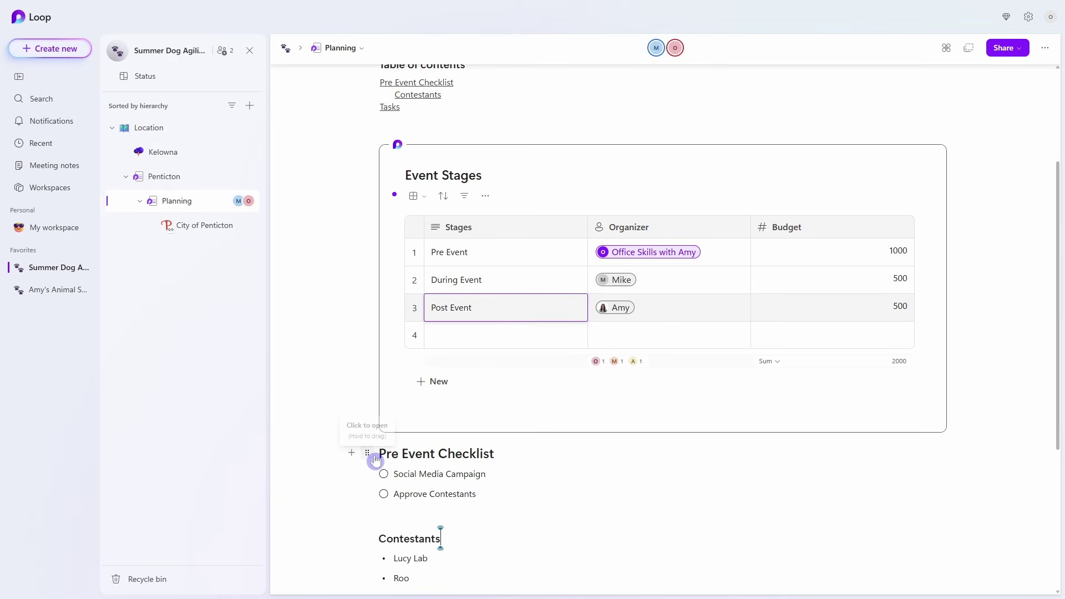
# Comment on the Pre Event Checklist heading, mentioning the colleague followed by "for any feedback?", and post the comment.
pyautogui.moveTo(369, 452); pyautogui.dragTo(478, 455)
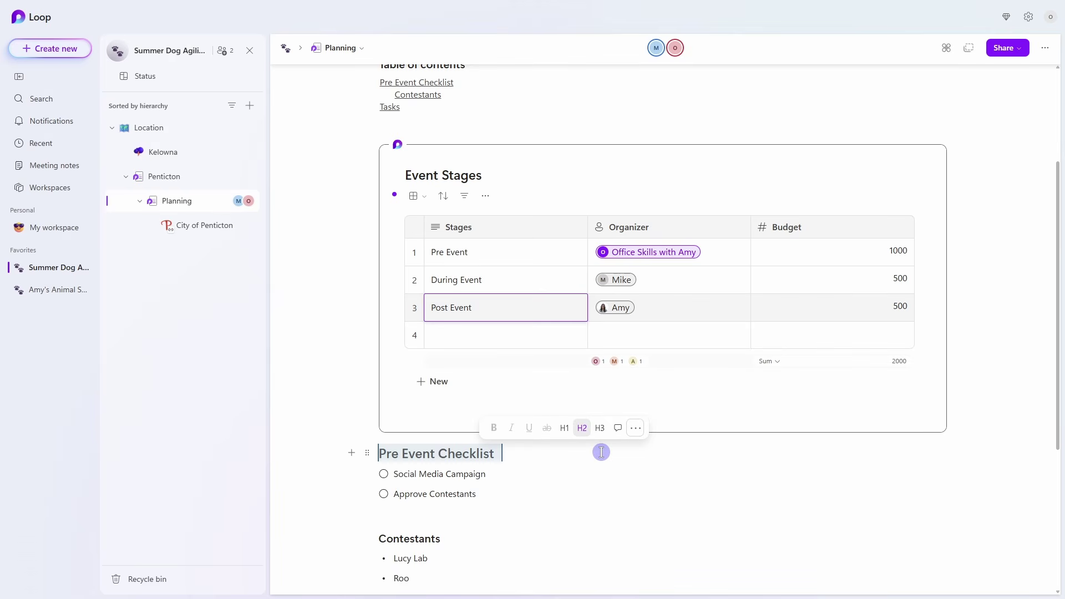
pyautogui.click(619, 428)
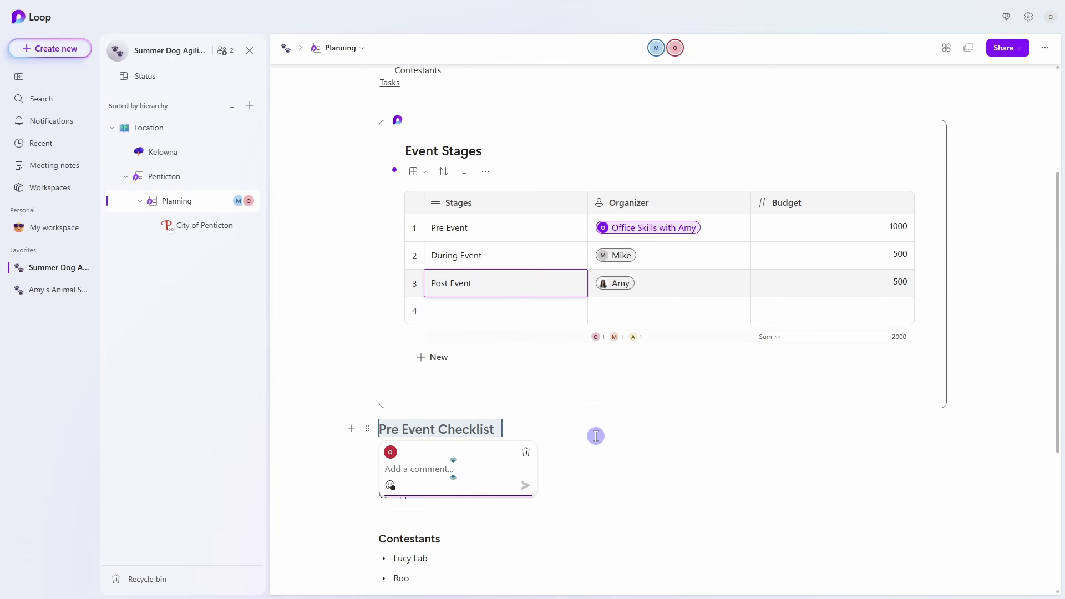
pyautogui.write('@mike')
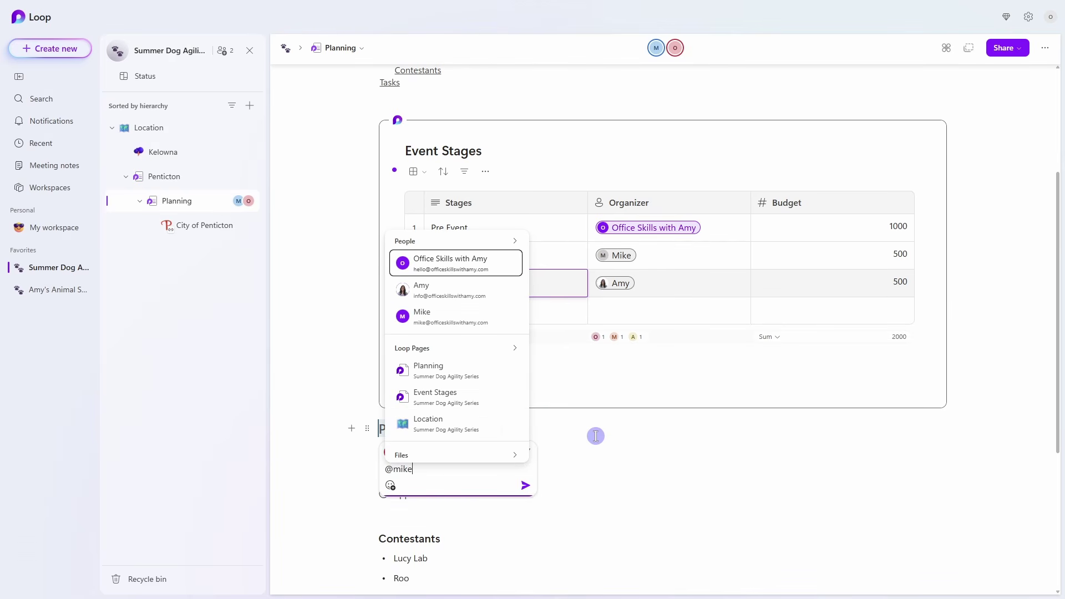
pyautogui.click(458, 431)
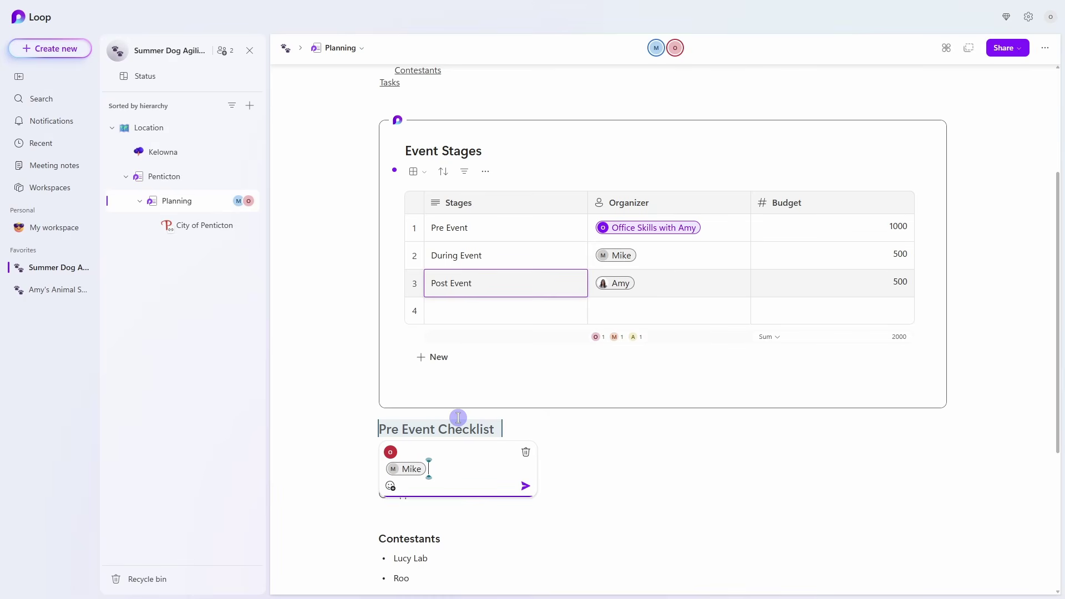
pyautogui.write('for any feedback?')
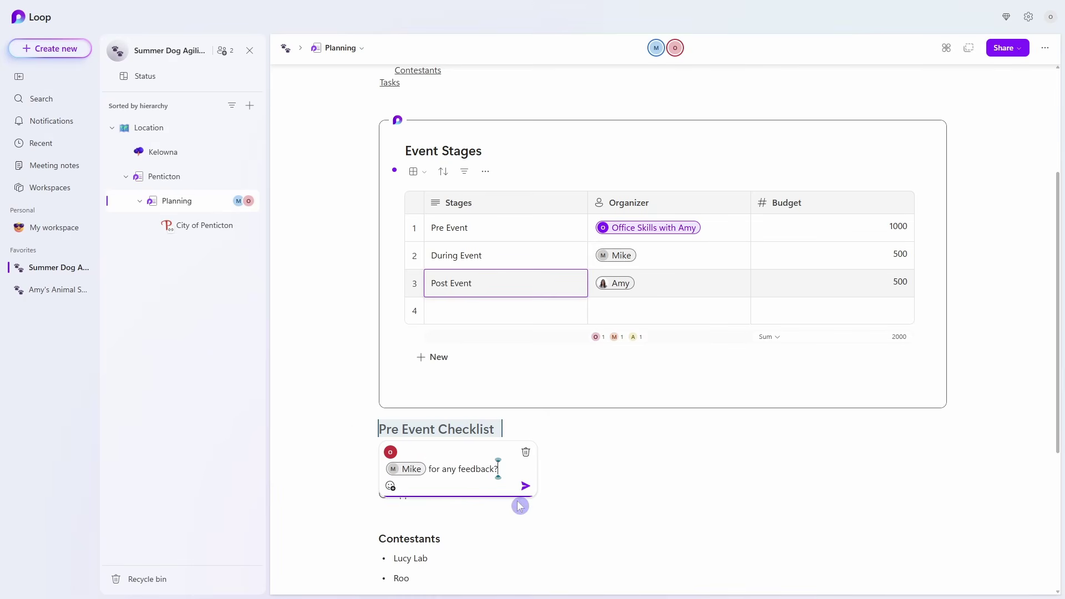
pyautogui.click(526, 486)
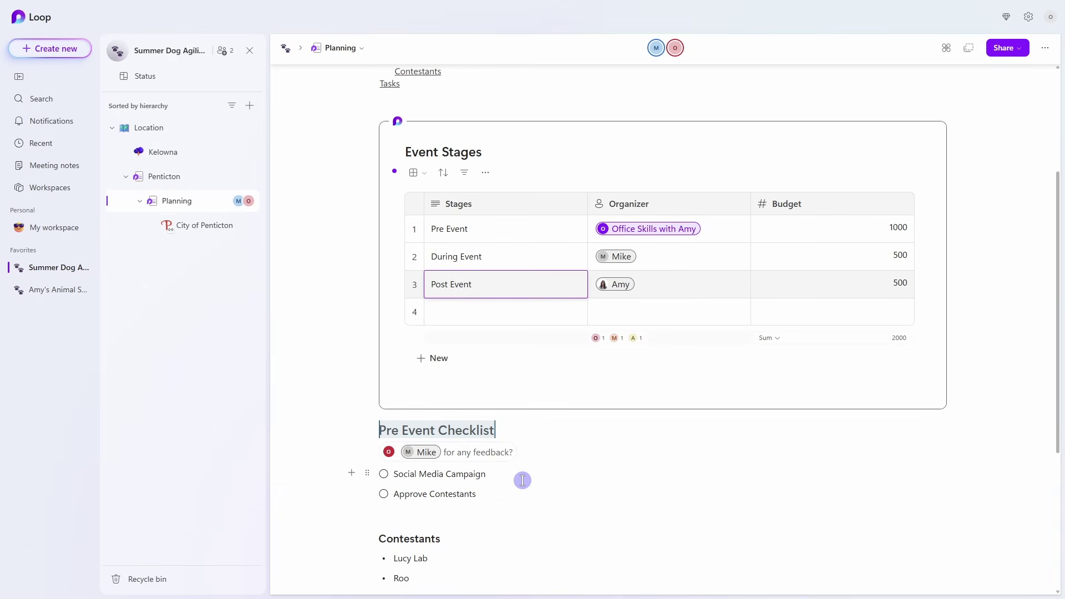
pyautogui.click(522, 480)
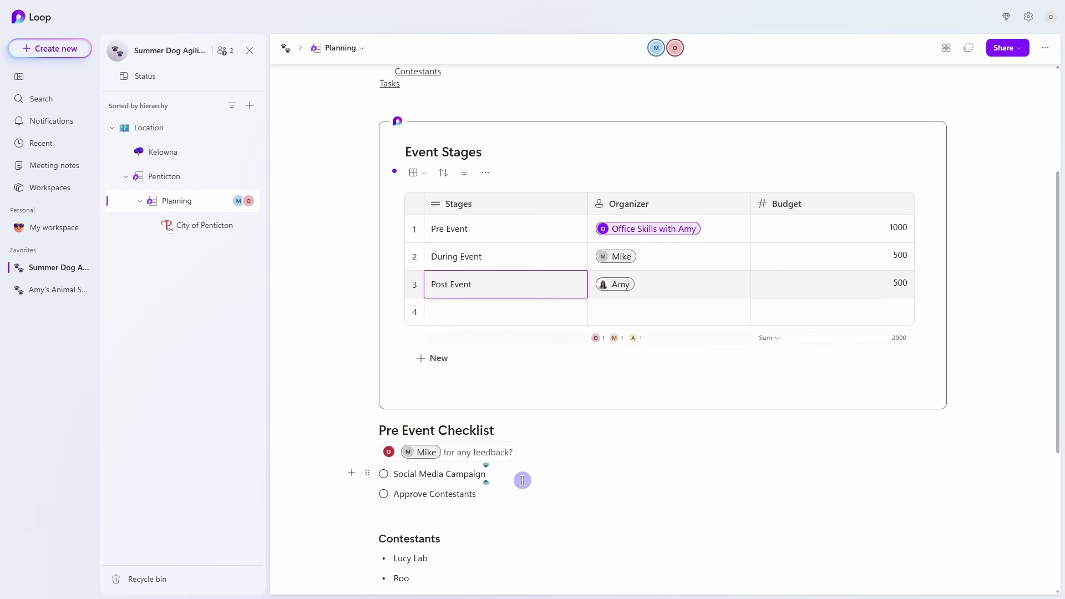
# Create a new page in the Summer Dog Agility Series workspace and apply the Project Brief template to it.
pyautogui.scroll(3, 523, 480)
pyautogui.click(421, 227)
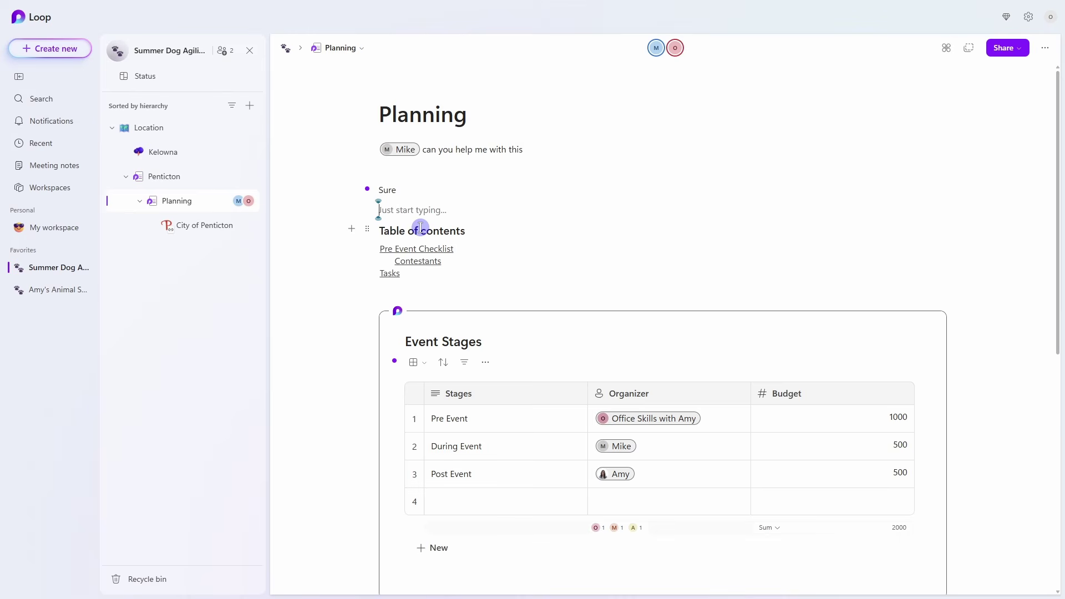
pyautogui.click(251, 109)
pyautogui.click(265, 146)
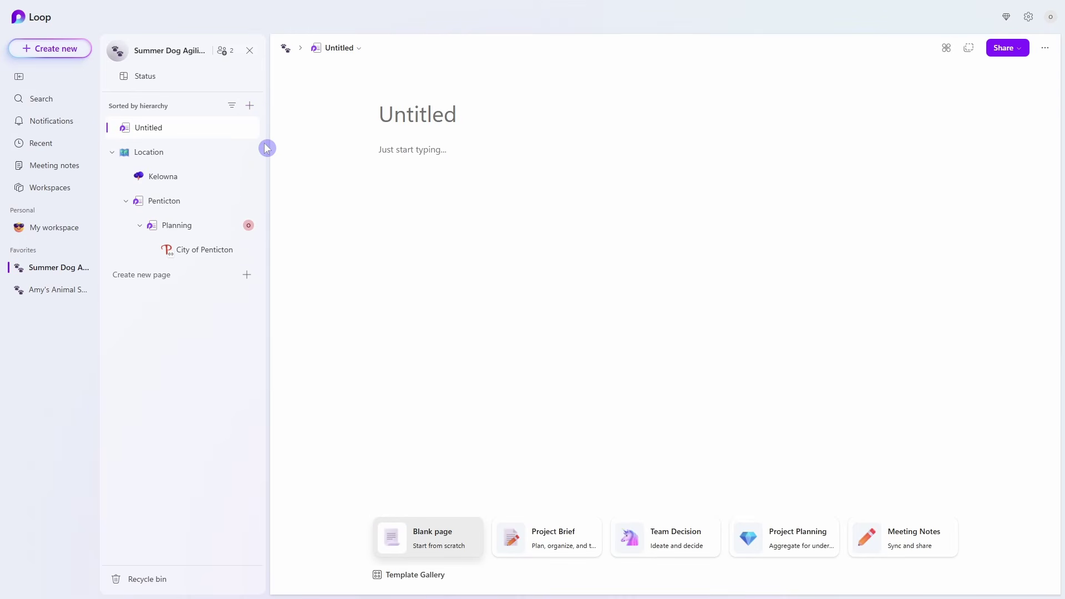
pyautogui.click(548, 549)
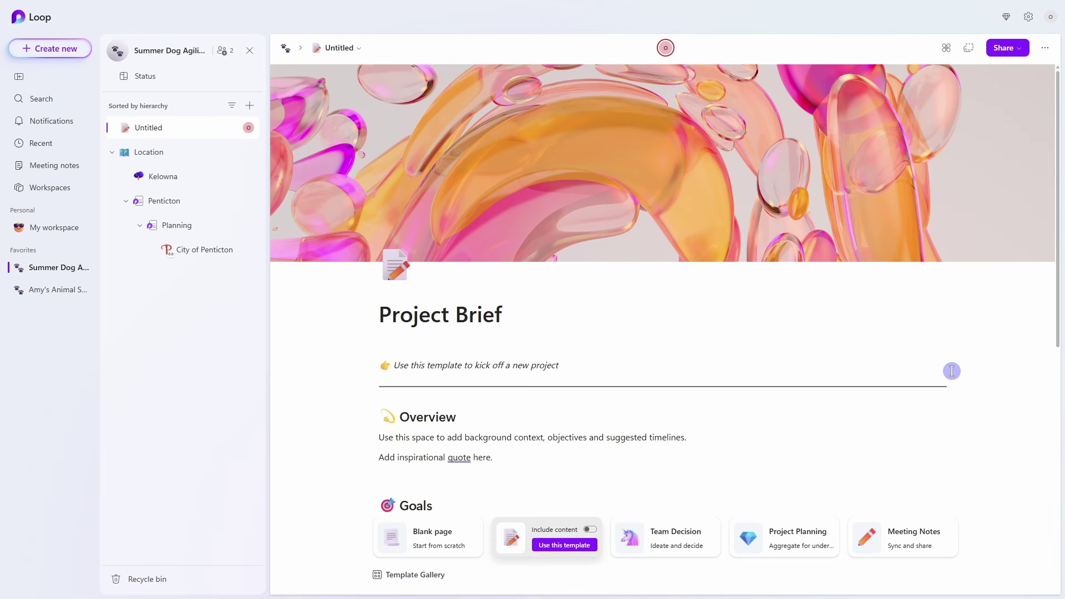
# Look through the Project Brief page's sections and save the page as a template titled "Custom Project Brief".
pyautogui.scroll(-5, 966, 355)
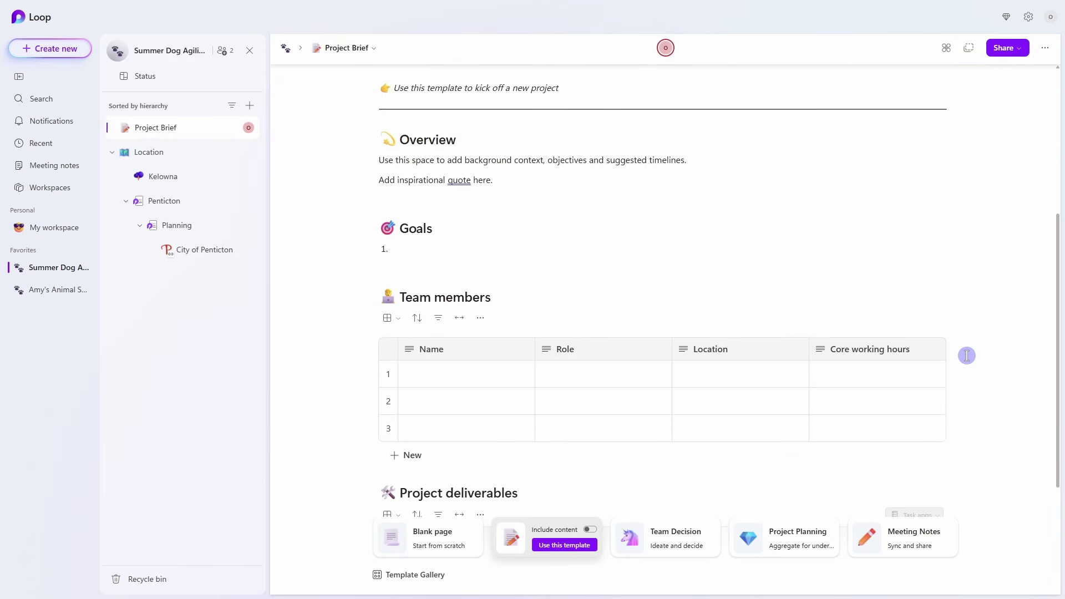
pyautogui.scroll(-4, 967, 355)
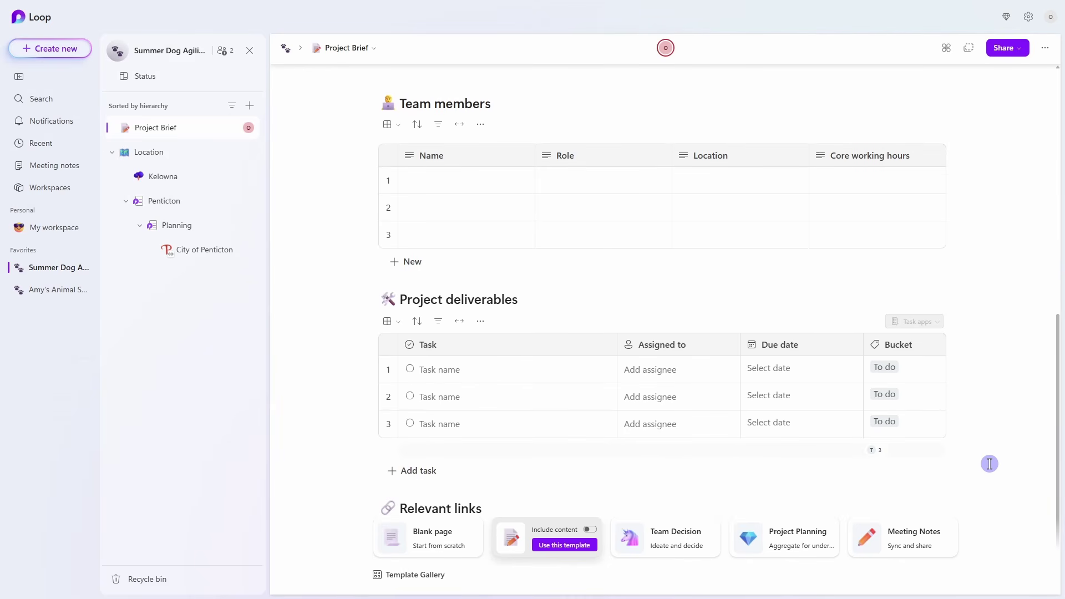
pyautogui.scroll(6, 986, 427)
pyautogui.scroll(4, 986, 427)
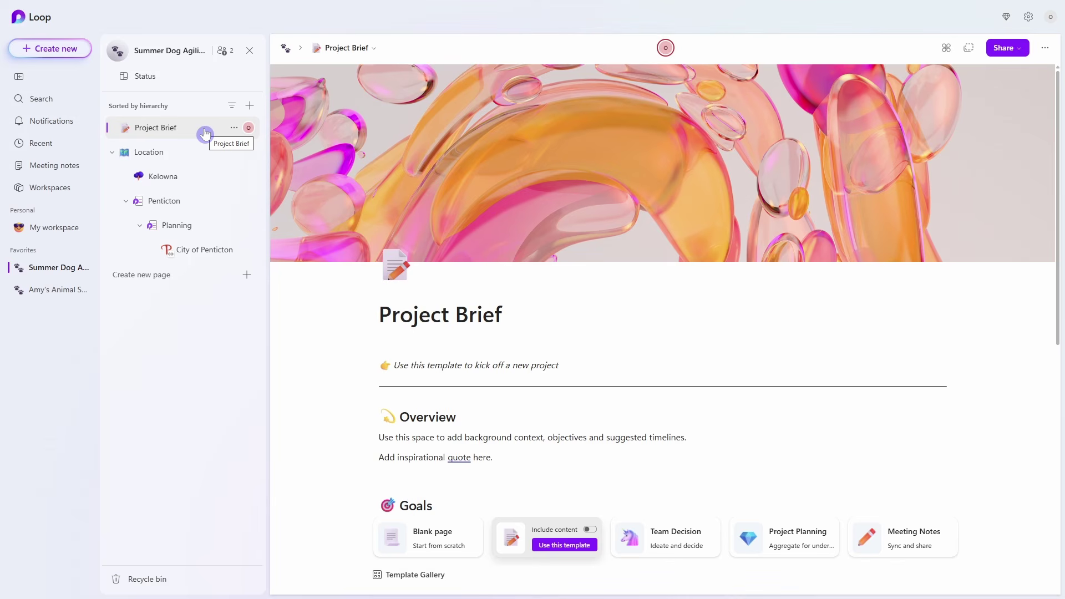
pyautogui.click(236, 129)
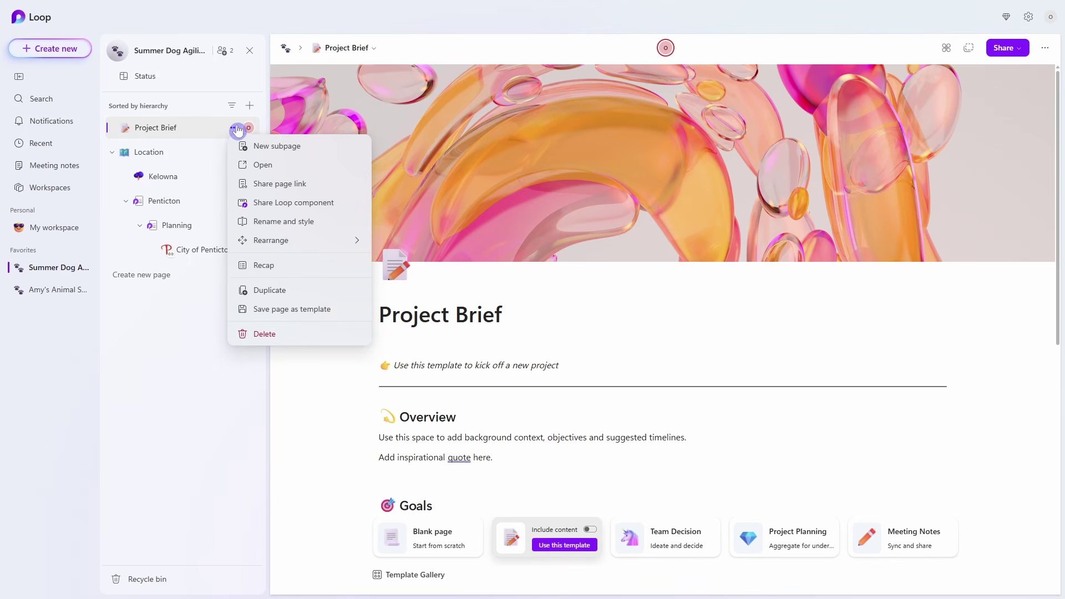
pyautogui.click(328, 307)
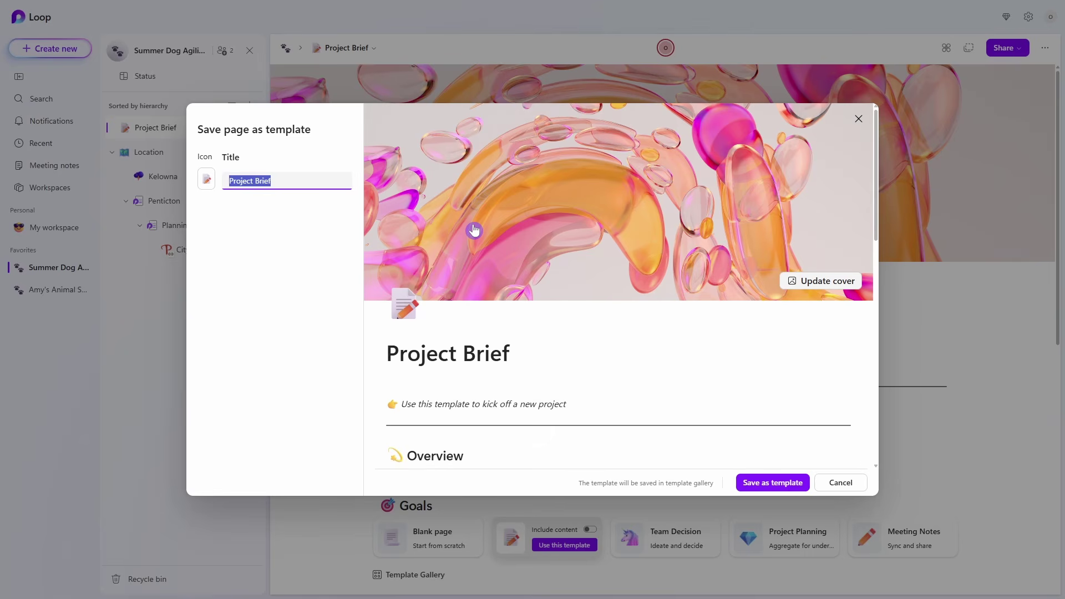
pyautogui.press('Home')
pyautogui.write('Custom')
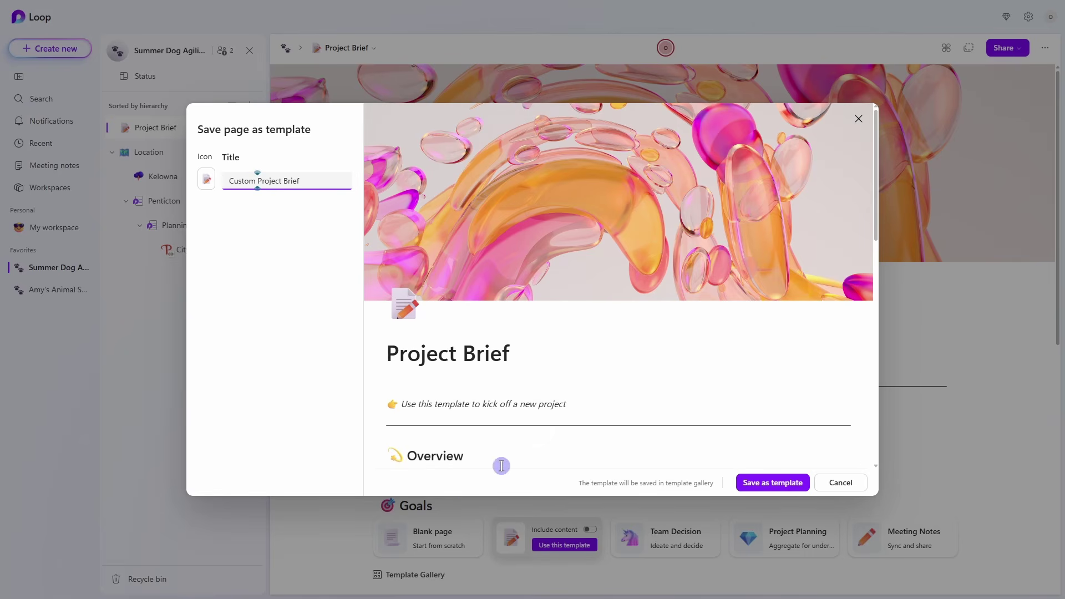
pyautogui.click(775, 484)
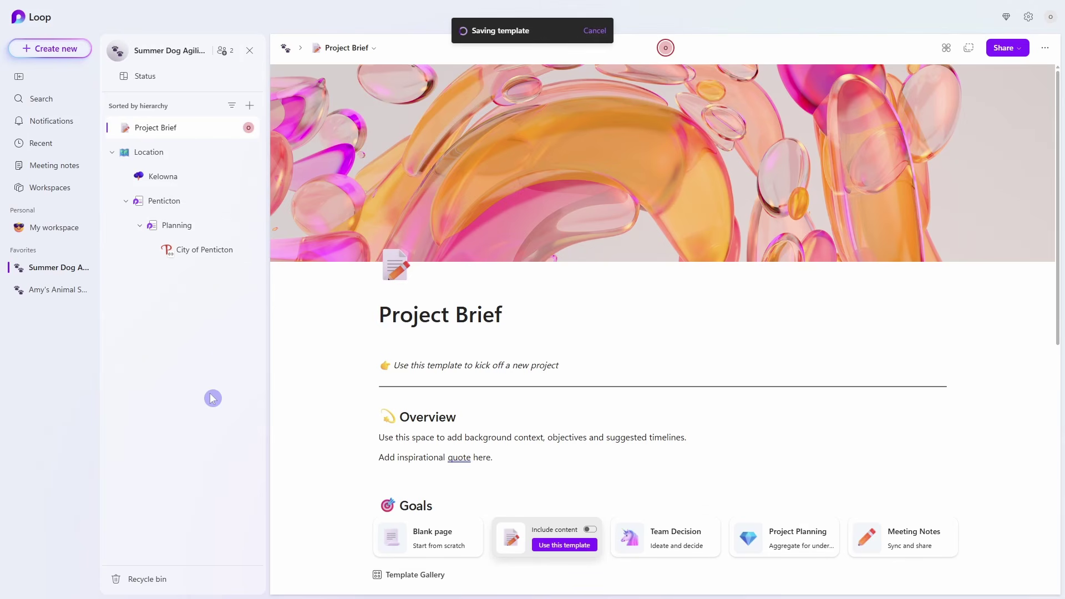
# Create another new page in the workspace from the Custom Project Brief template in the Template Gallery.
pyautogui.click(250, 110)
pyautogui.click(292, 143)
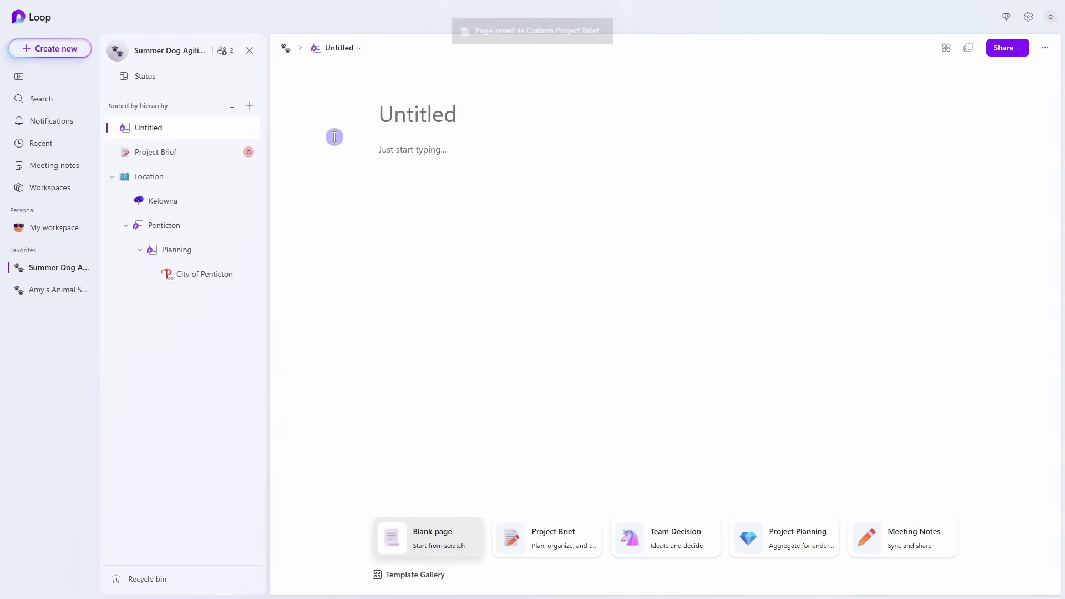
pyautogui.click(418, 575)
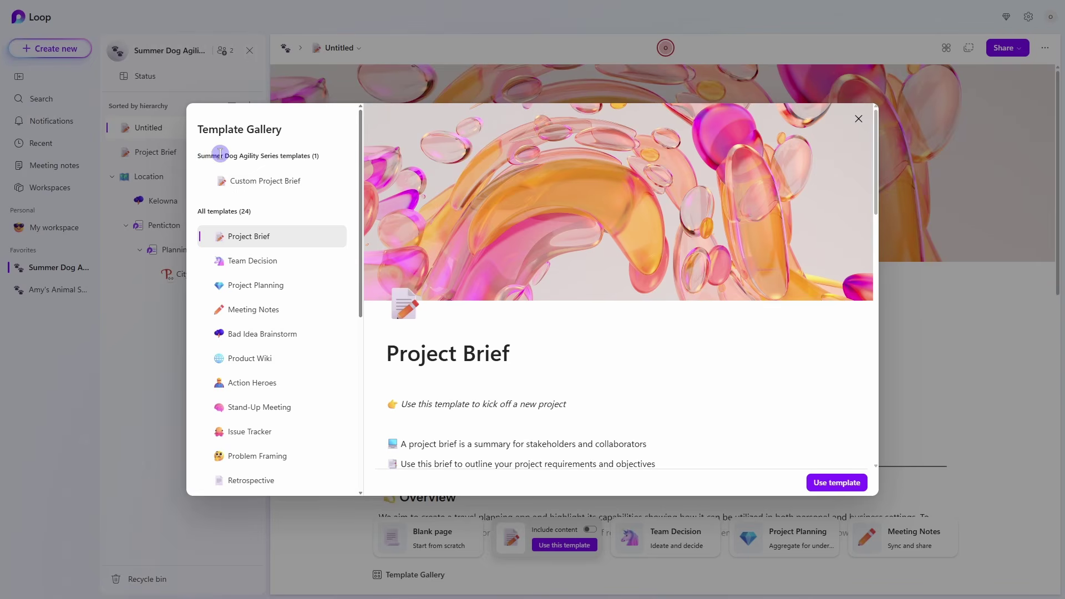
pyautogui.click(277, 192)
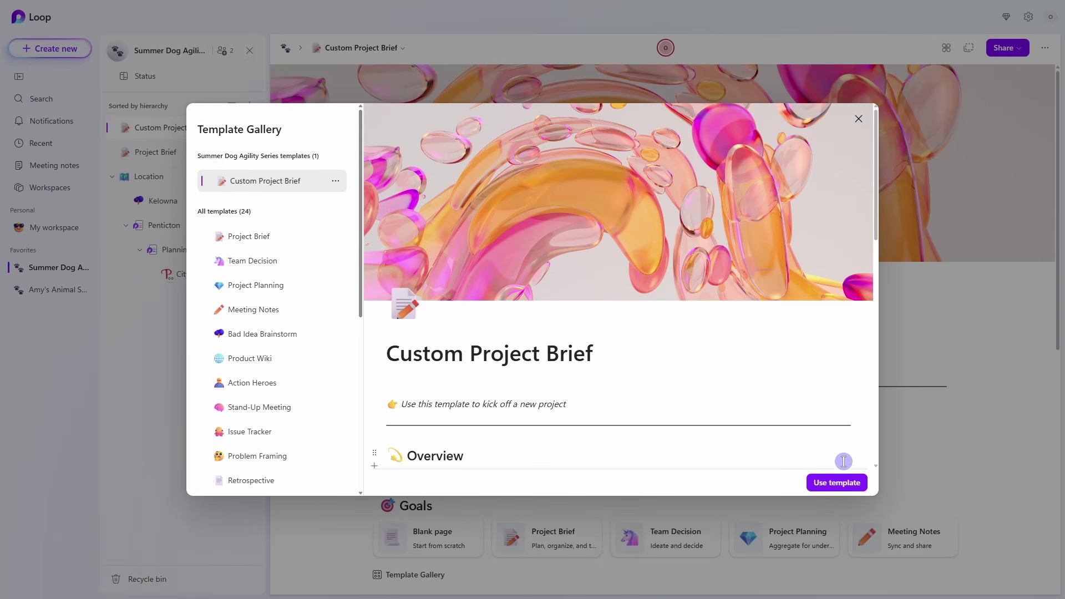
pyautogui.click(843, 485)
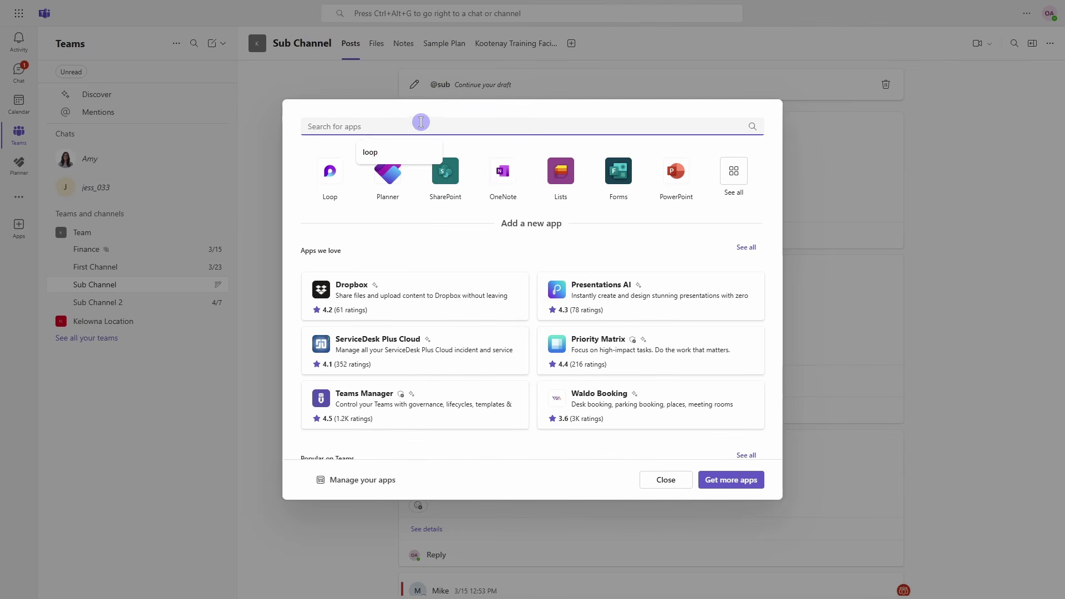
# Switch to Microsoft Teams and start adding a Loop tab to the Sub Channel.
pyautogui.click(421, 127)
pyautogui.click(329, 175)
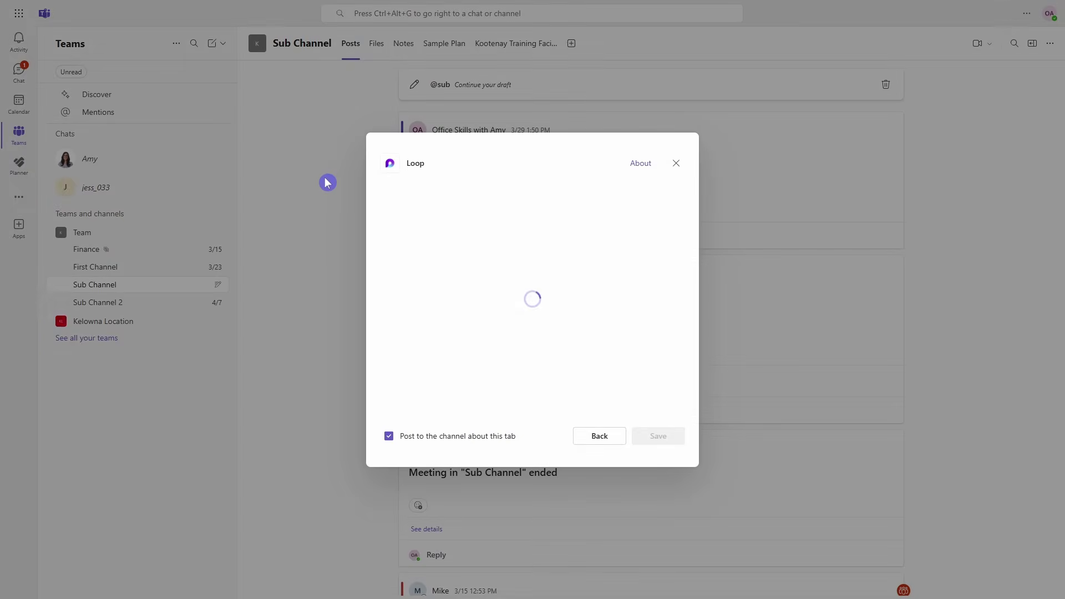